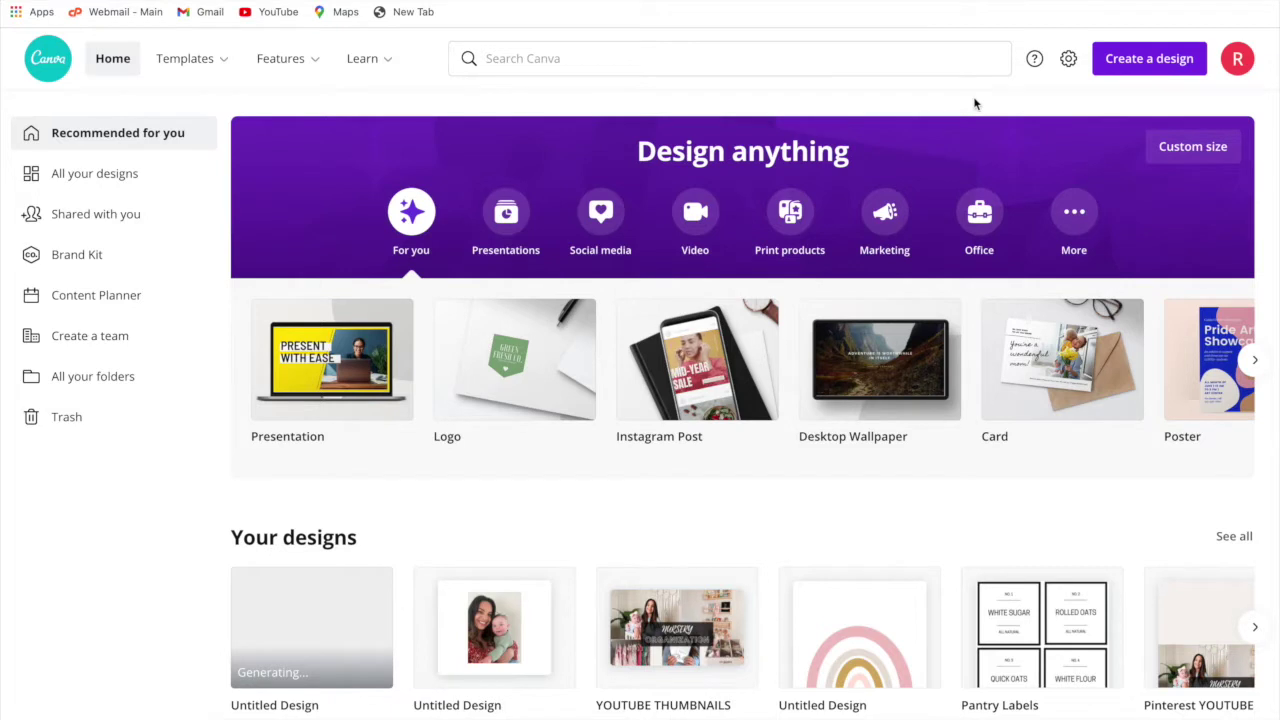
Create a blank custom-size design measuring 8.5 × 11 inches
click(1134, 68)
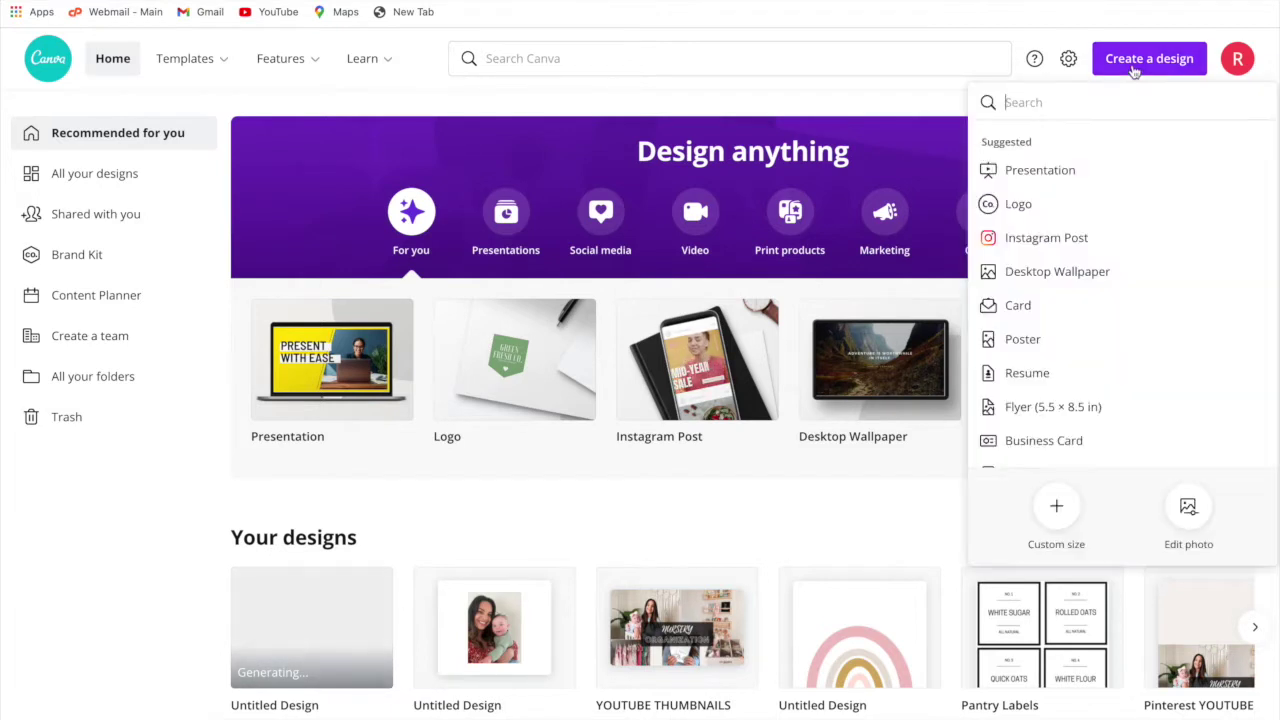
click(1056, 510)
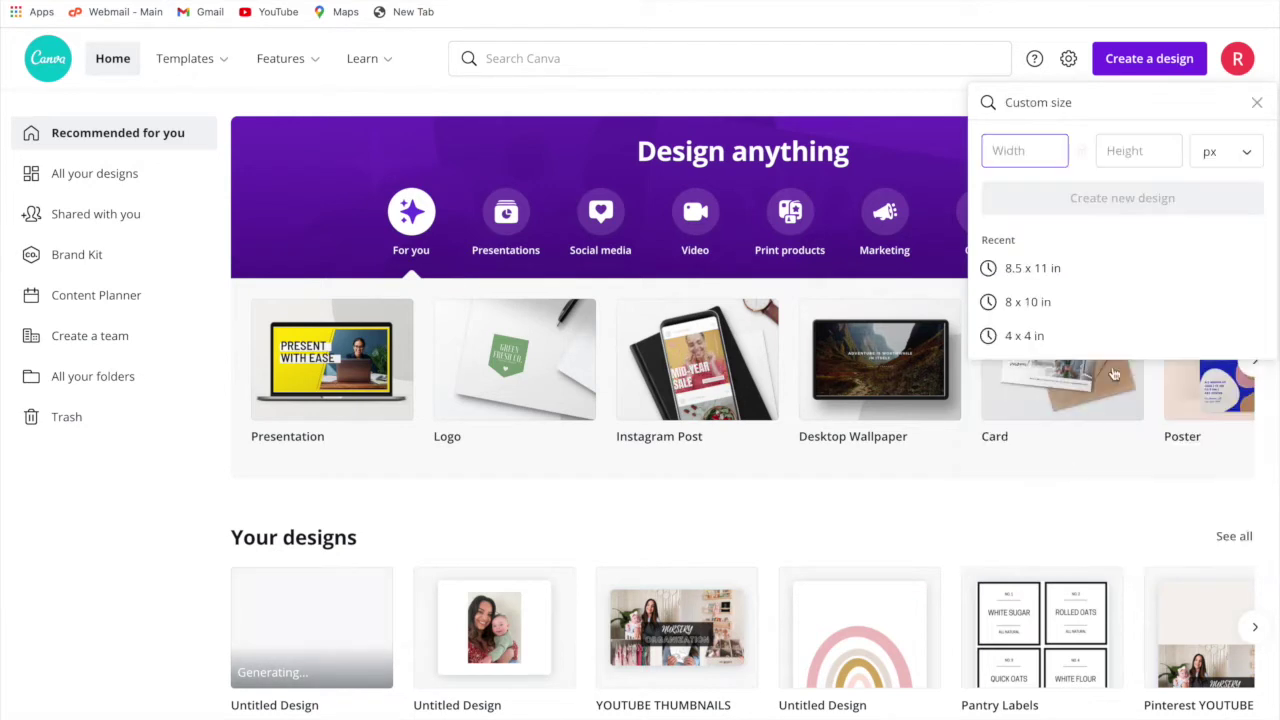
click(1228, 158)
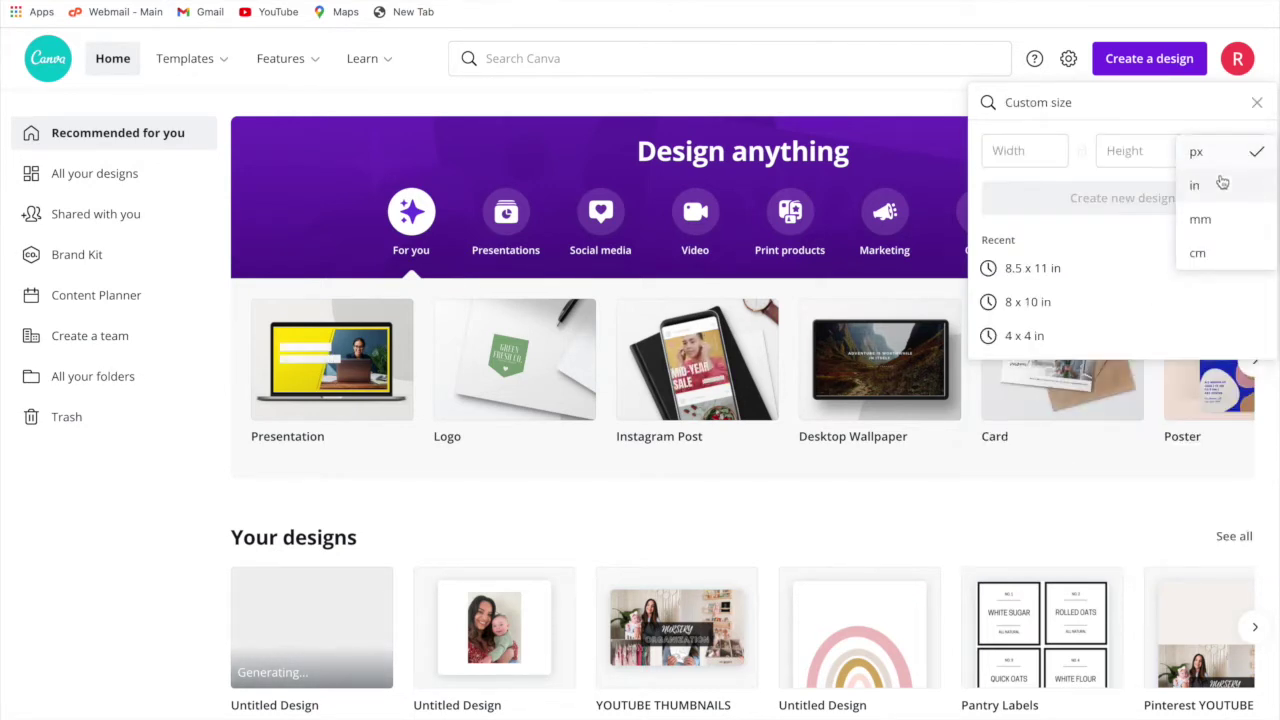
click(1220, 190)
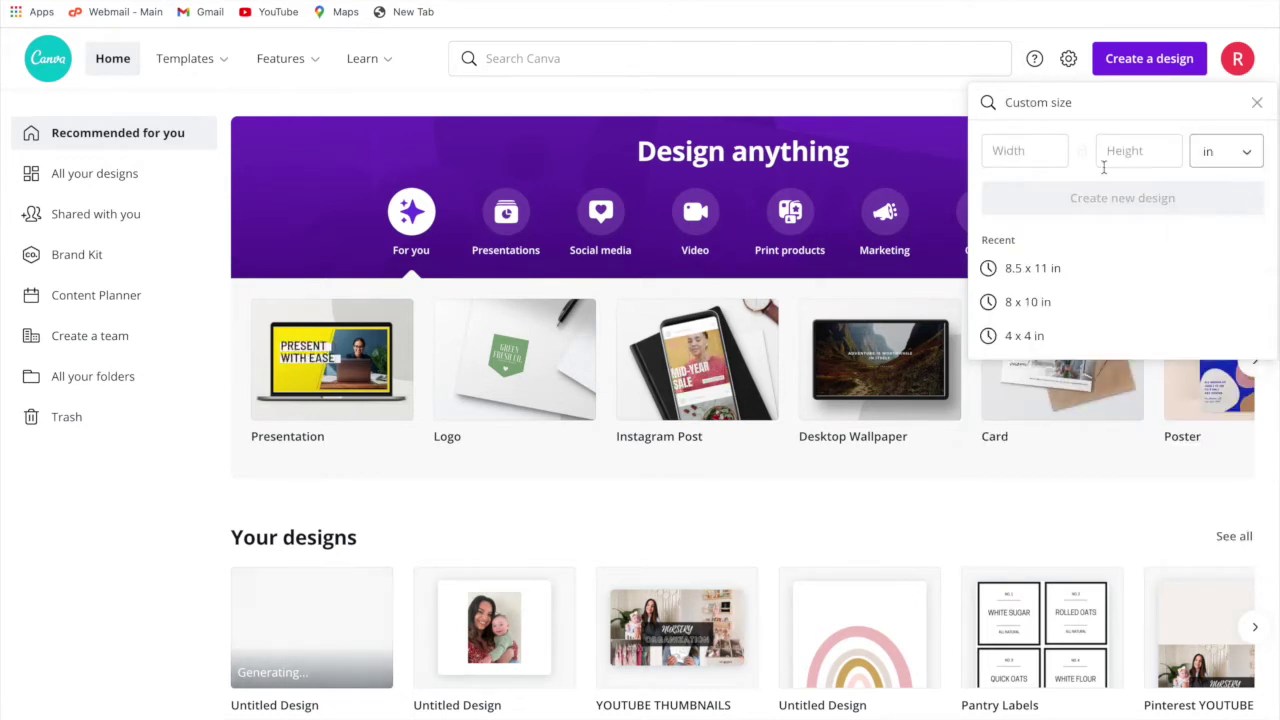
text(8.5)
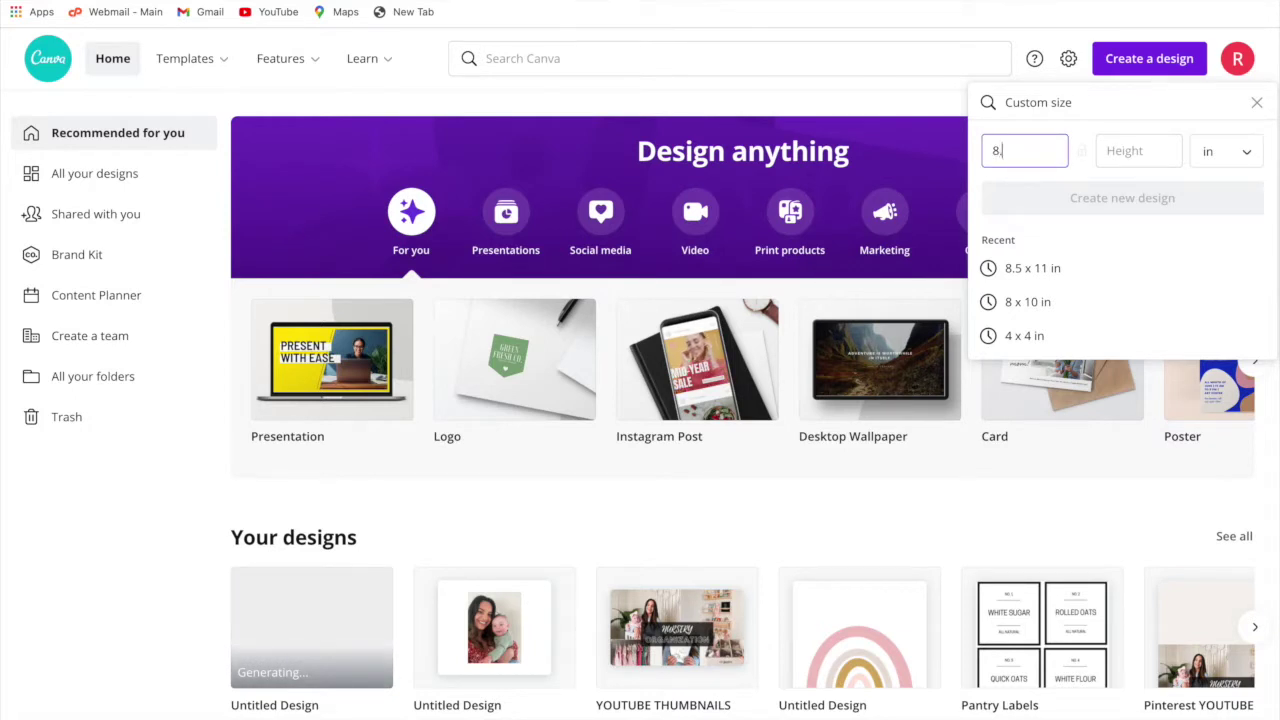
click(1142, 153)
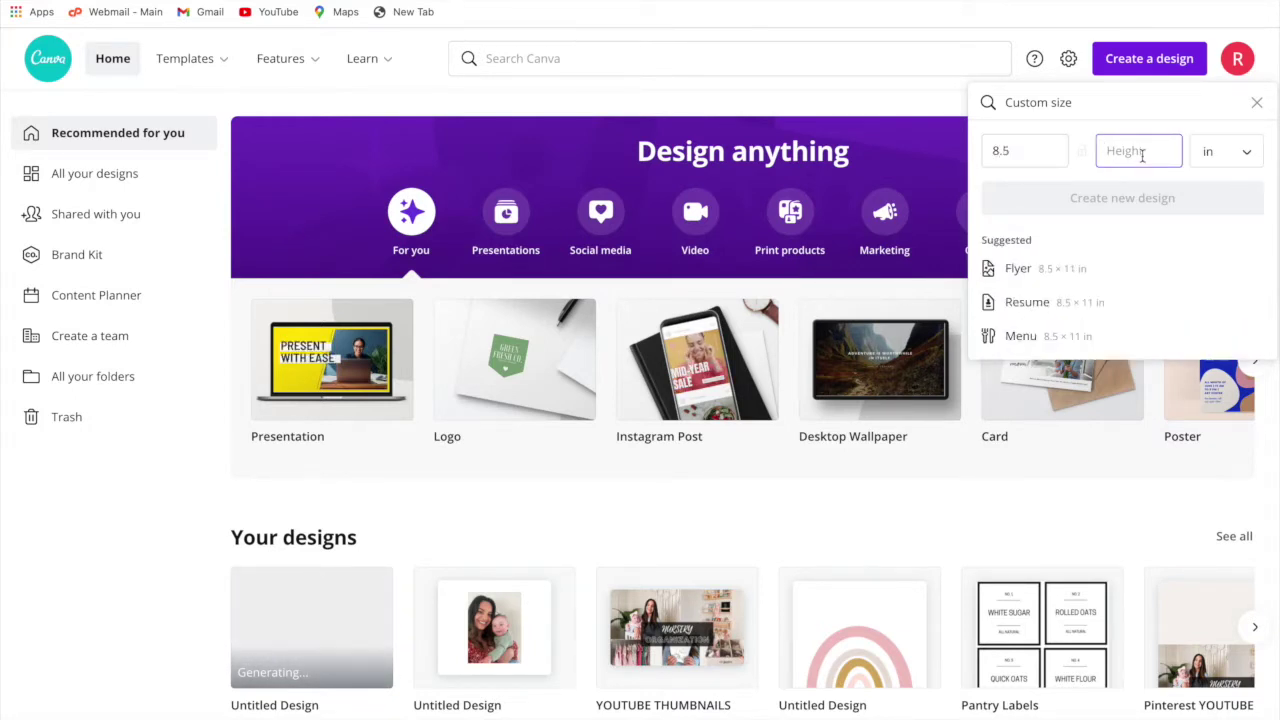
text(11)
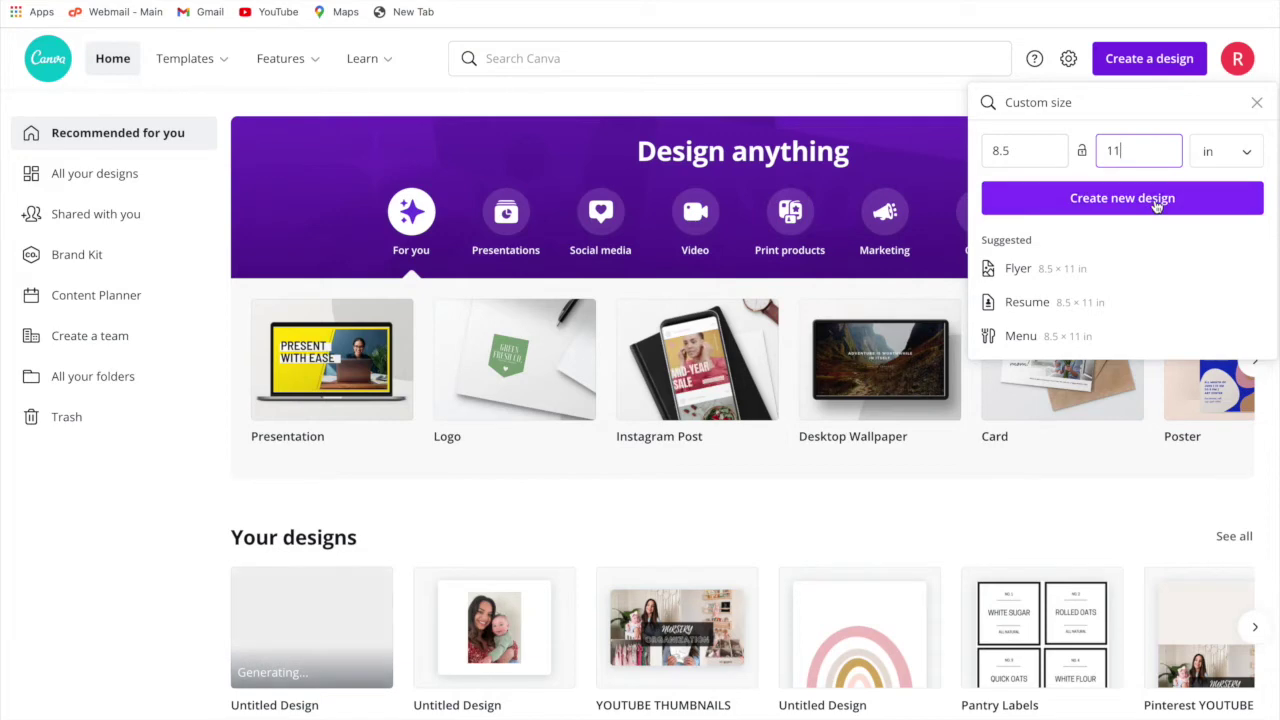
click(1157, 200)
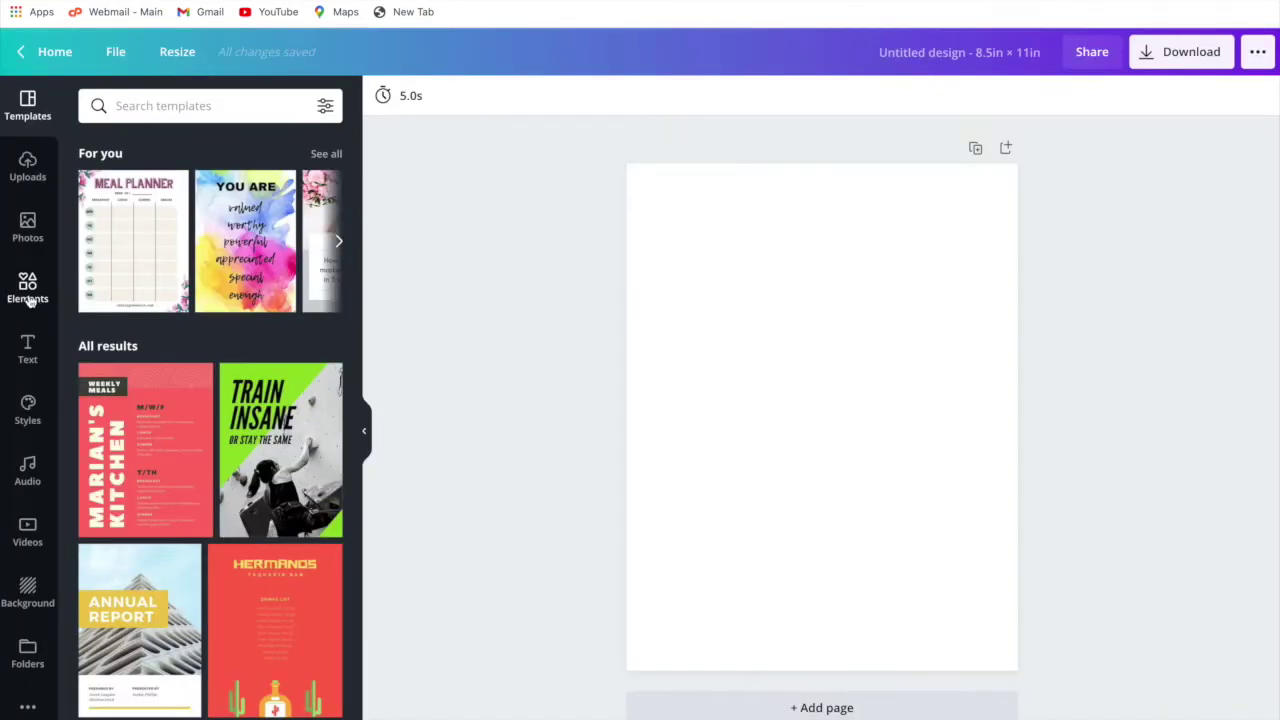
Add an outline square from Shapes and make its border black
click(29, 296)
click(30, 292)
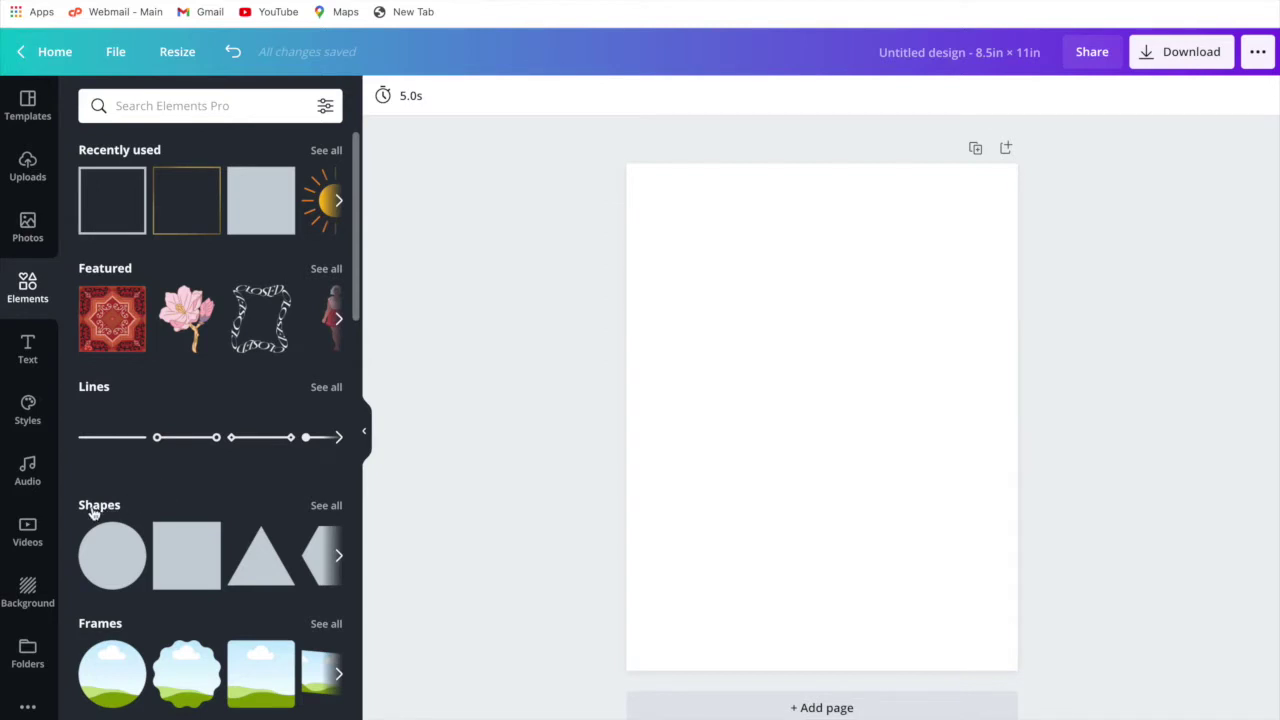
click(326, 506)
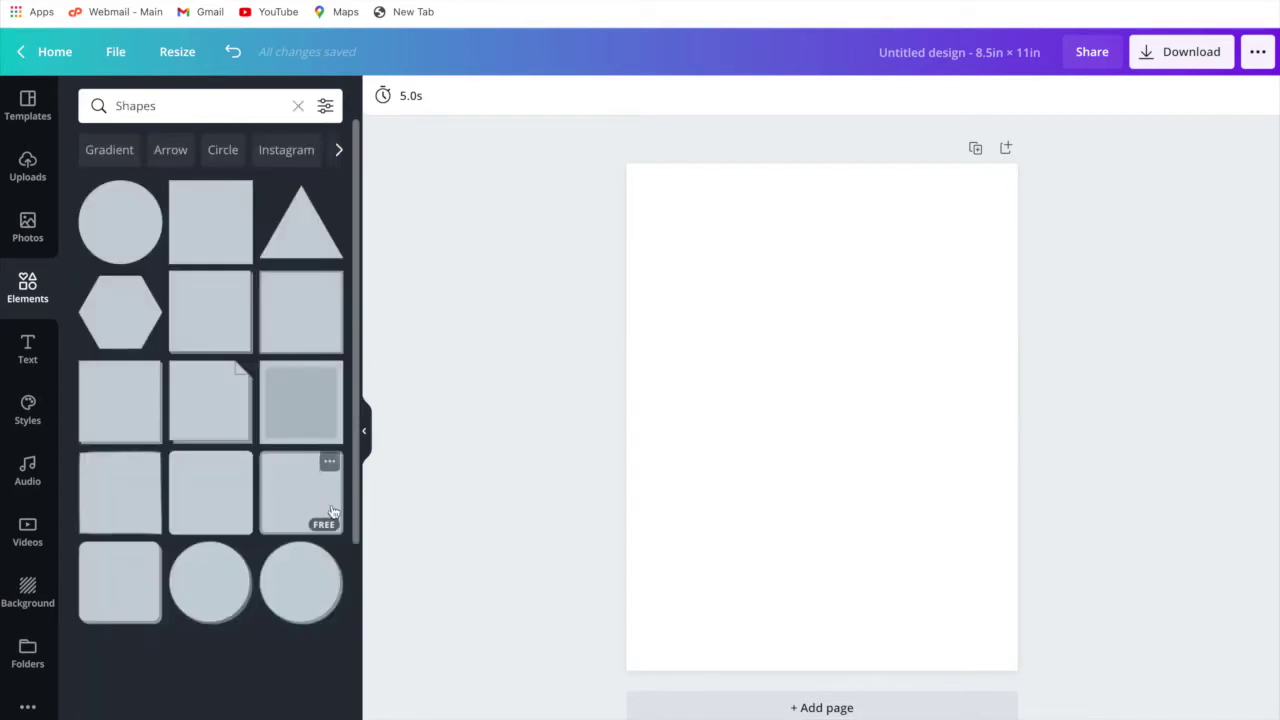
scroll(255, 507, down, 1)
scroll(255, 507, down, 3)
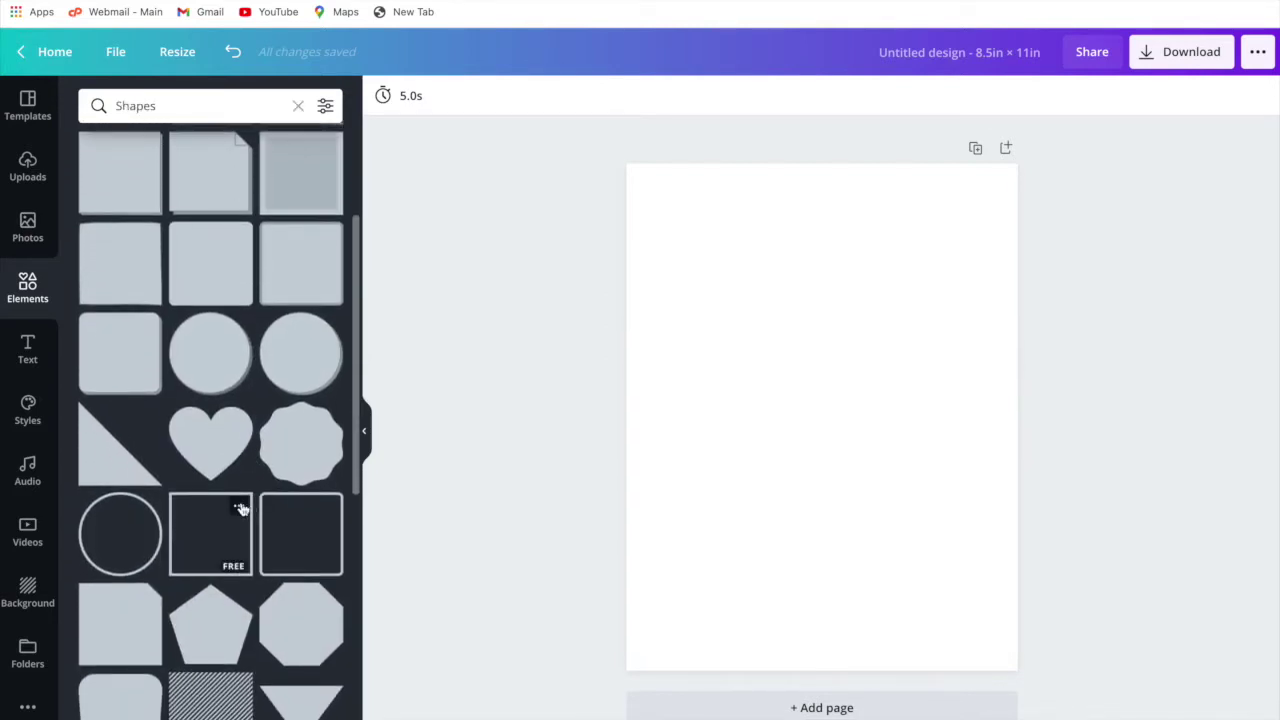
click(213, 509)
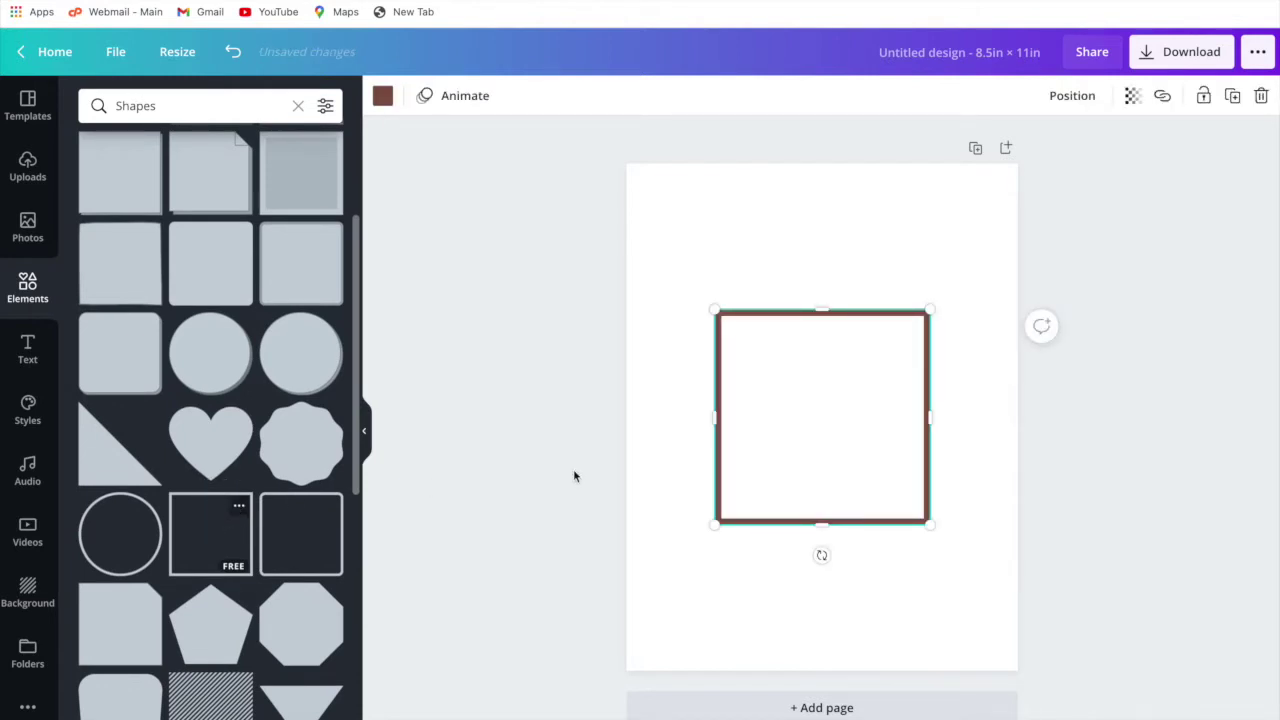
click(384, 97)
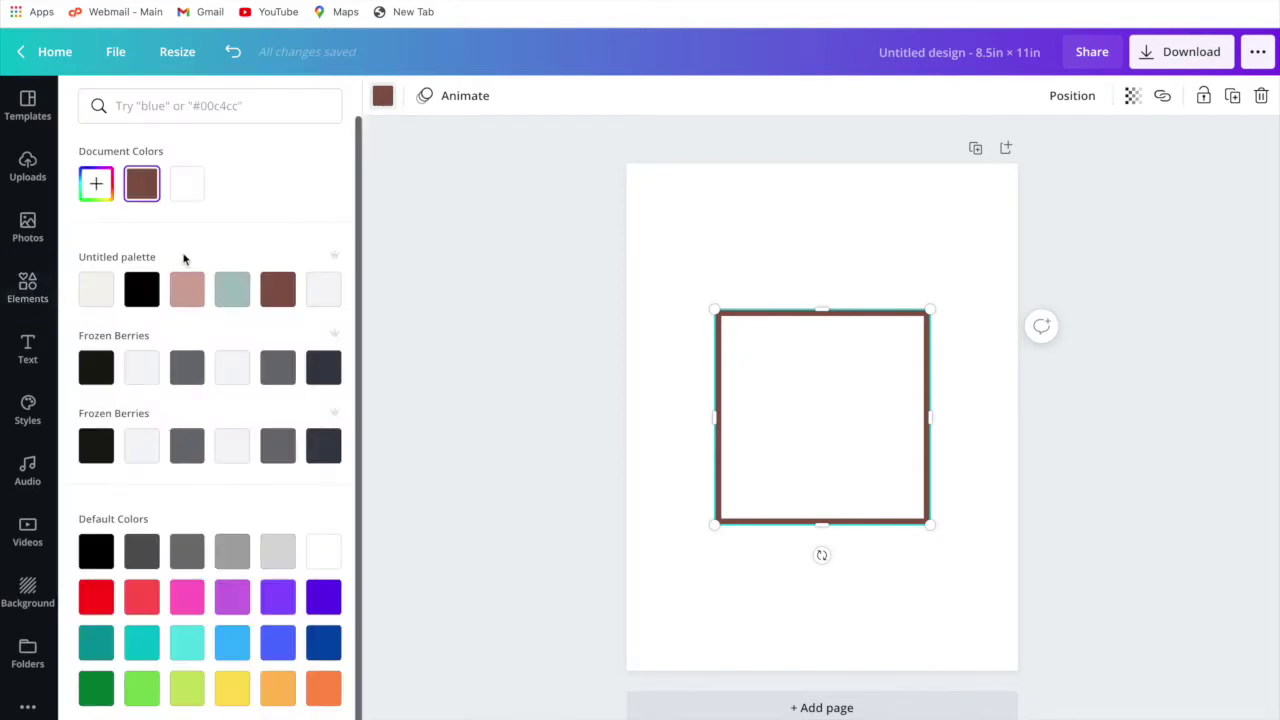
click(142, 290)
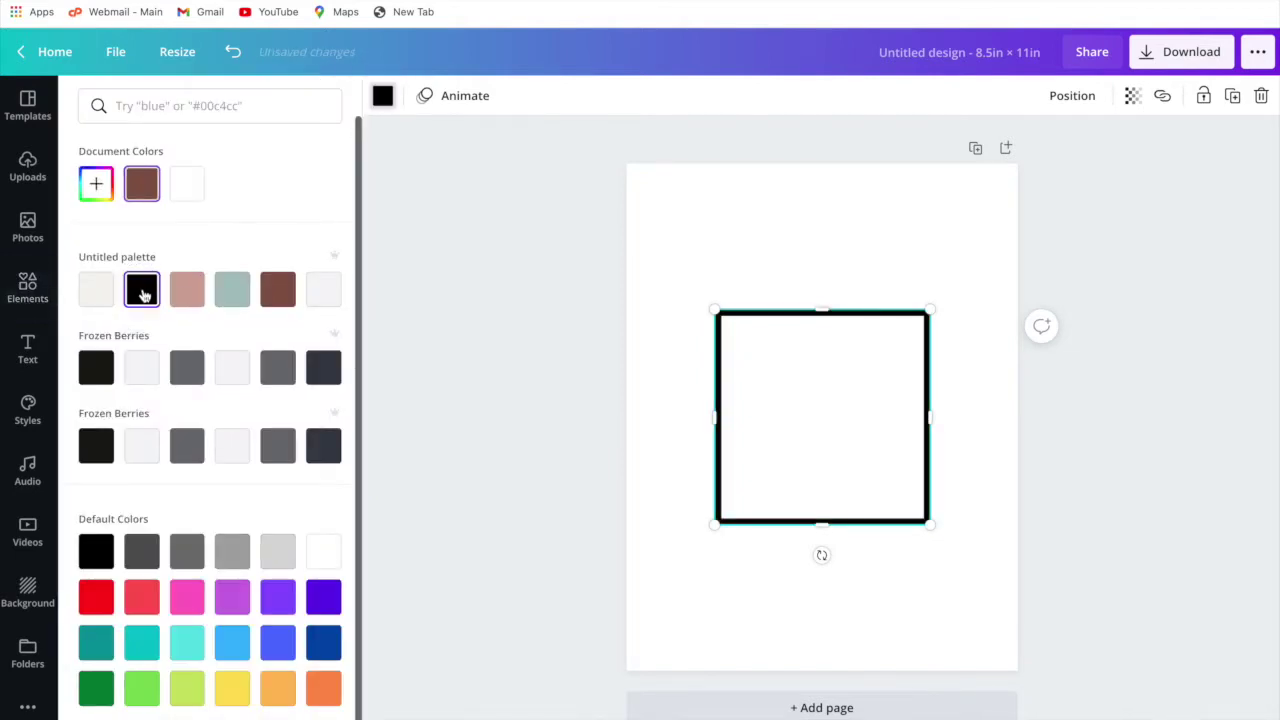
click(978, 396)
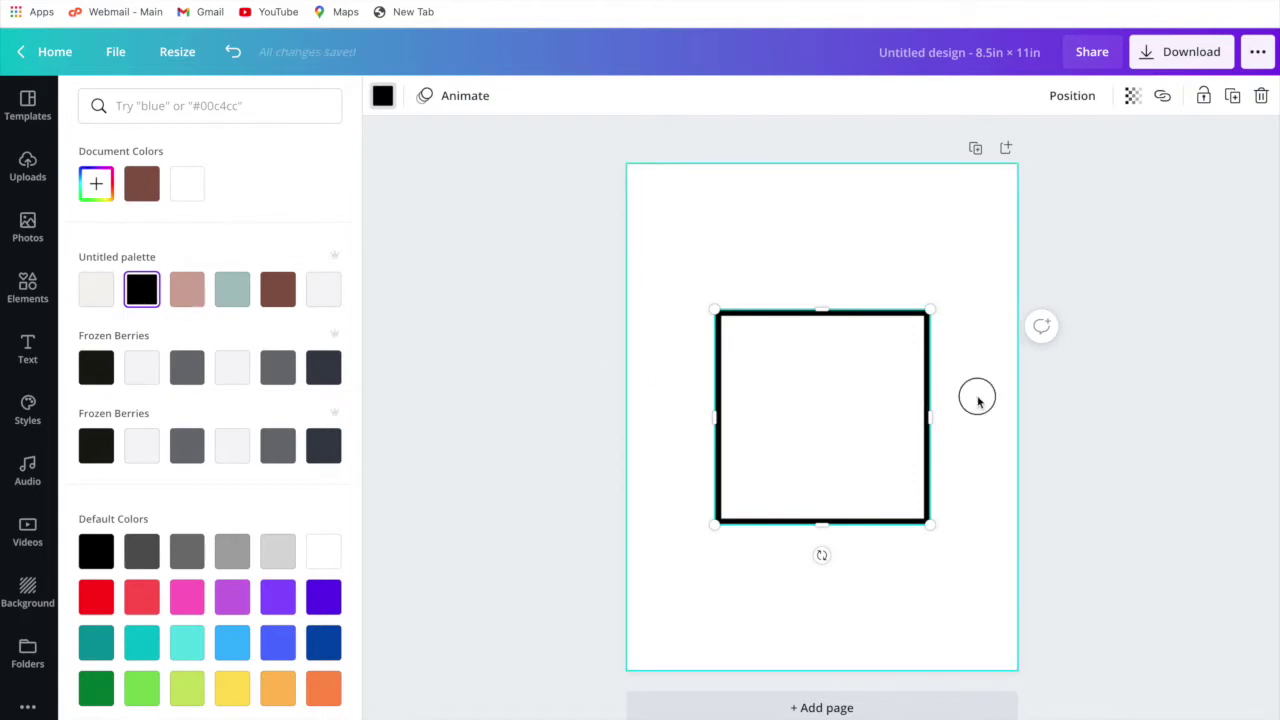
Resize the square to about 3.6 × 3.6 and move it to the page's top-left corner
click(866, 424)
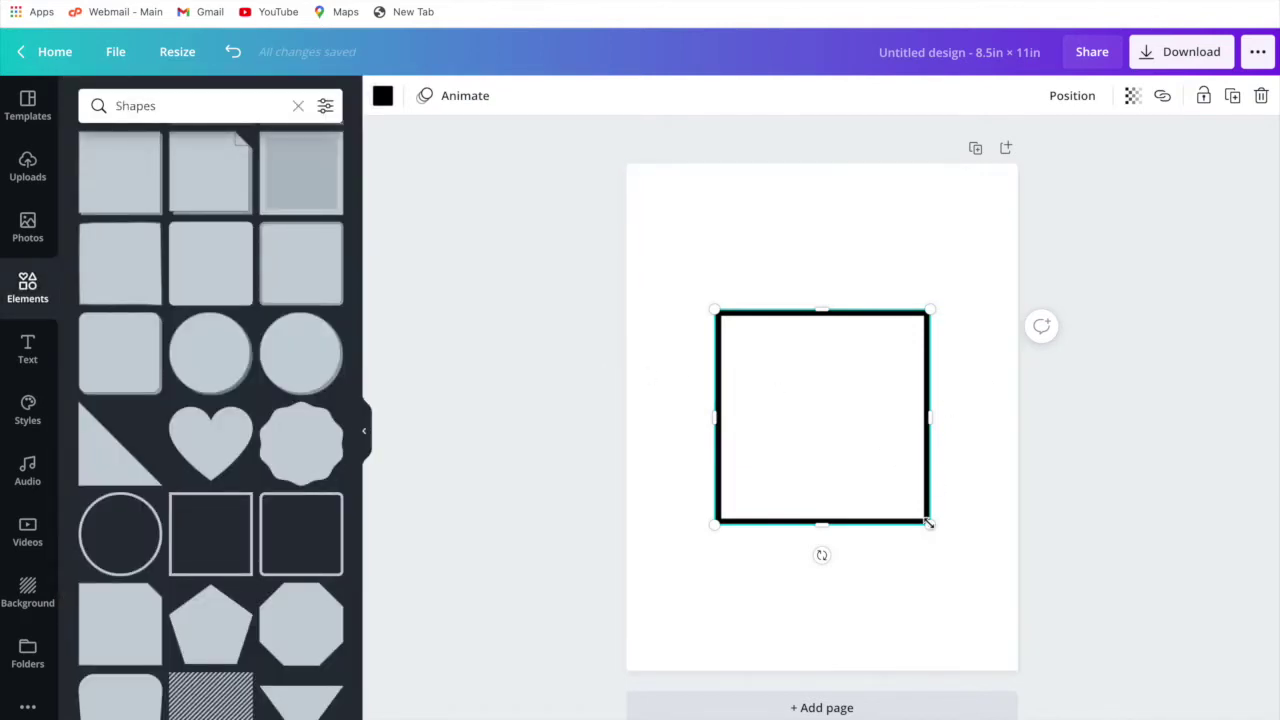
drag(929, 522, 897, 491)
click(951, 480)
drag(808, 391, 754, 282)
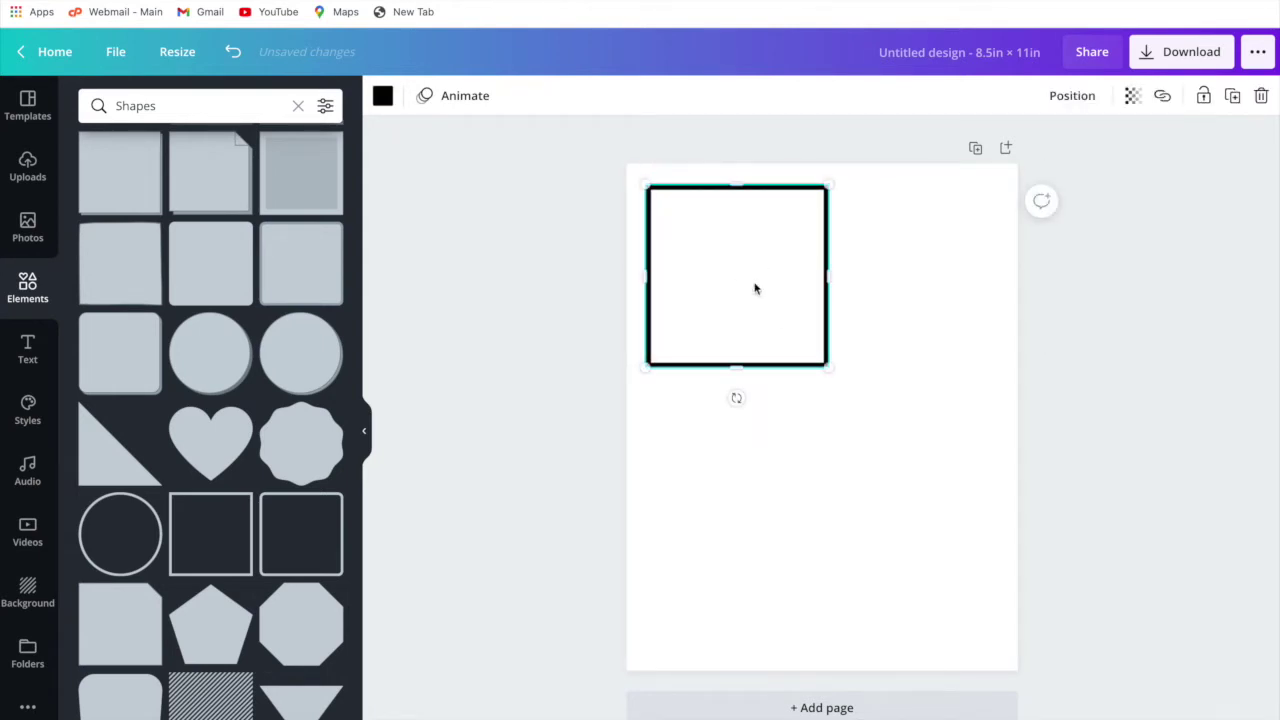
scroll(830, 386, up, 3)
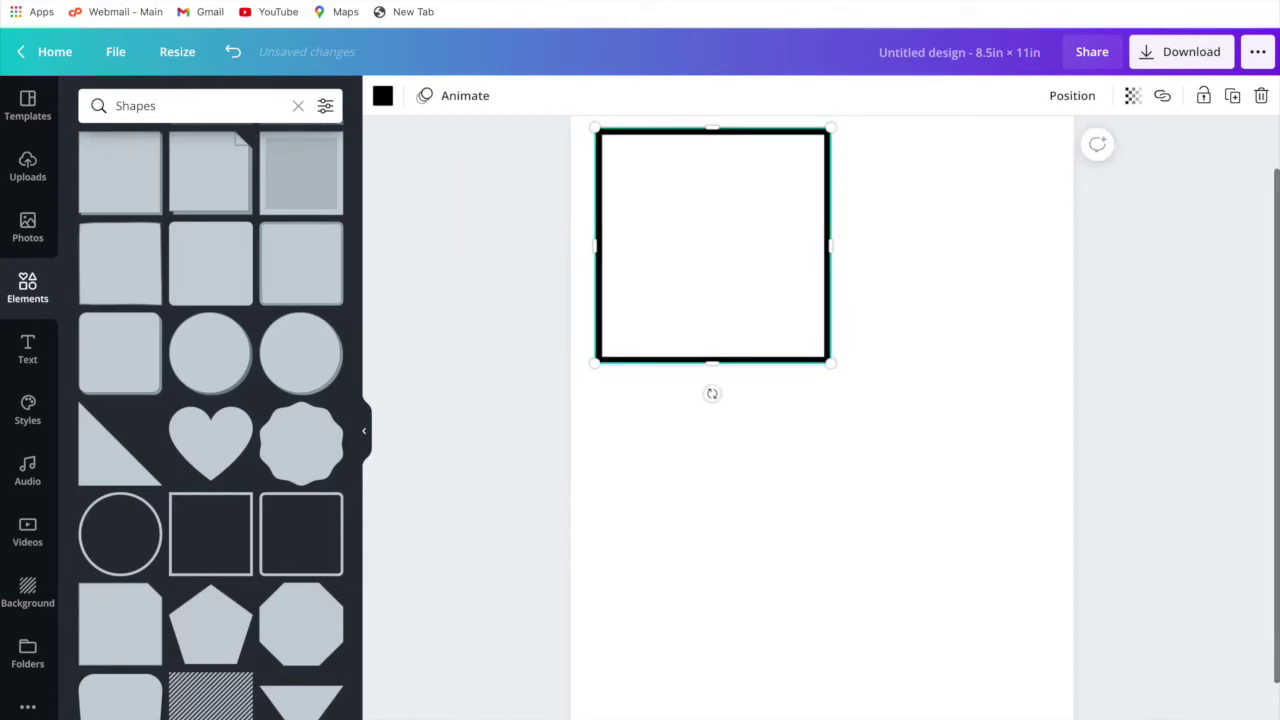
scroll(994, 457, up, 2)
click(994, 459)
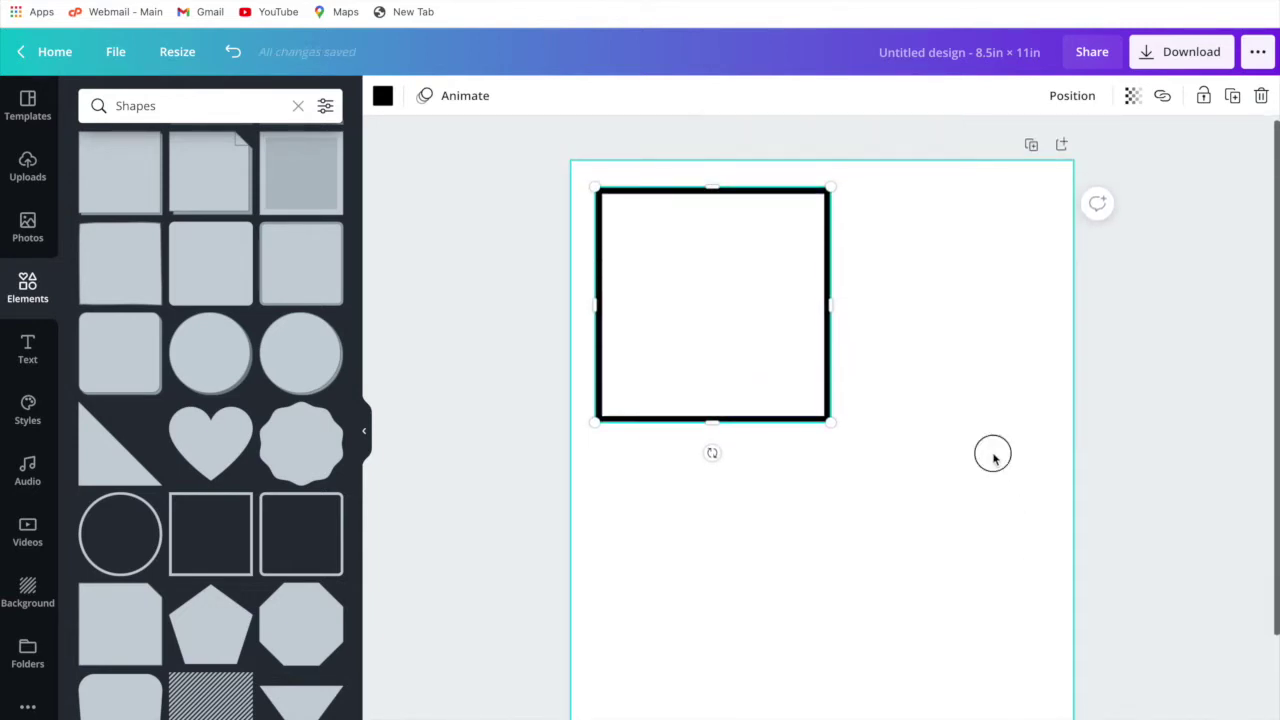
Add a heading reading 'WHITE FLOUR' centred inside the square
click(28, 352)
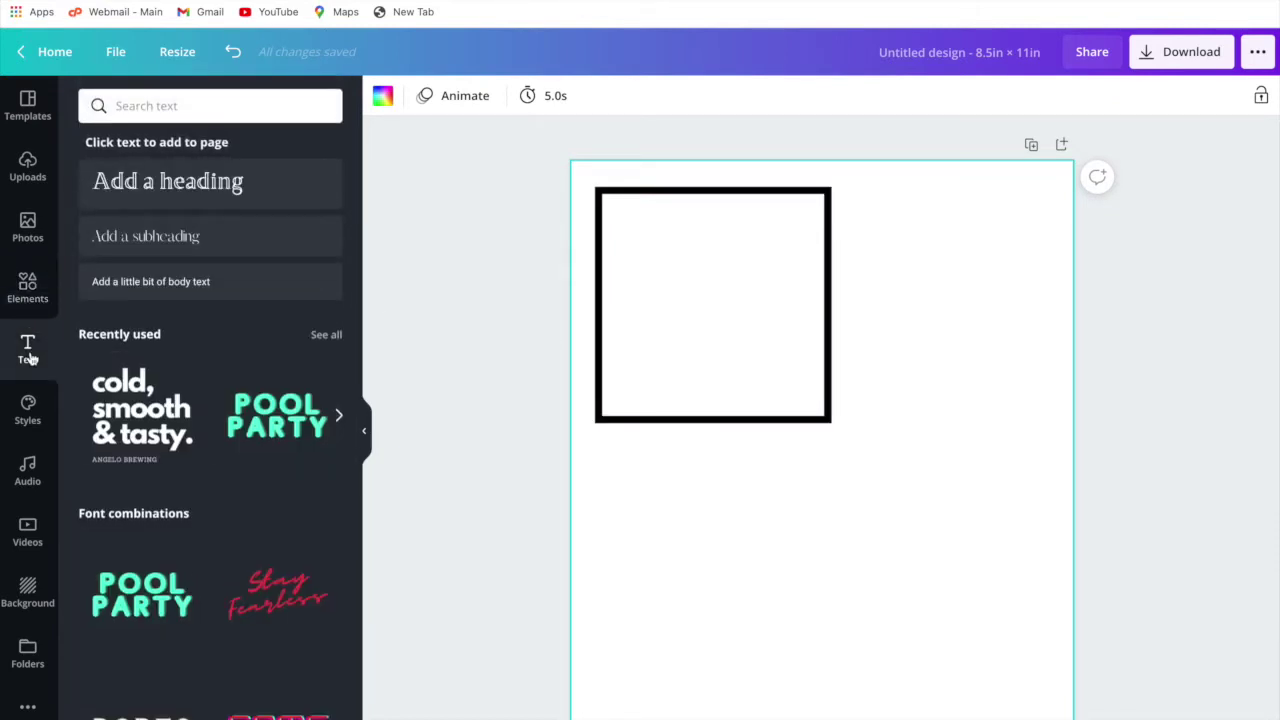
click(203, 185)
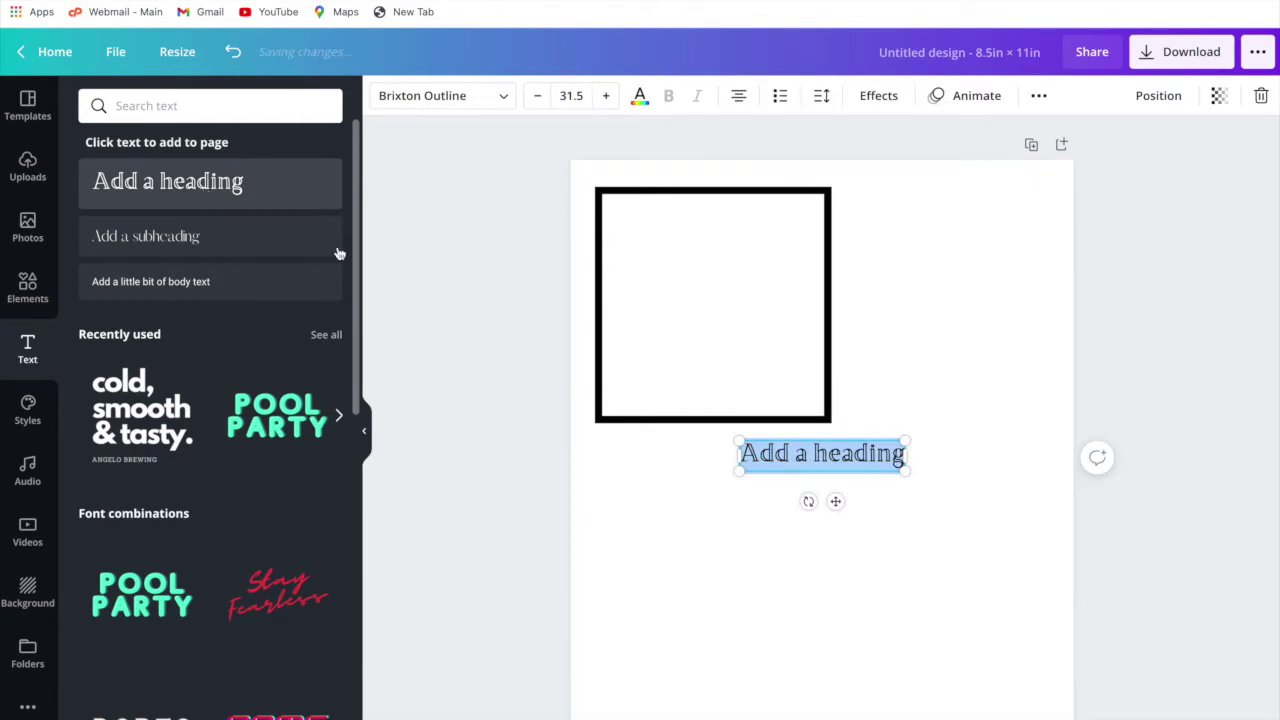
click(997, 432)
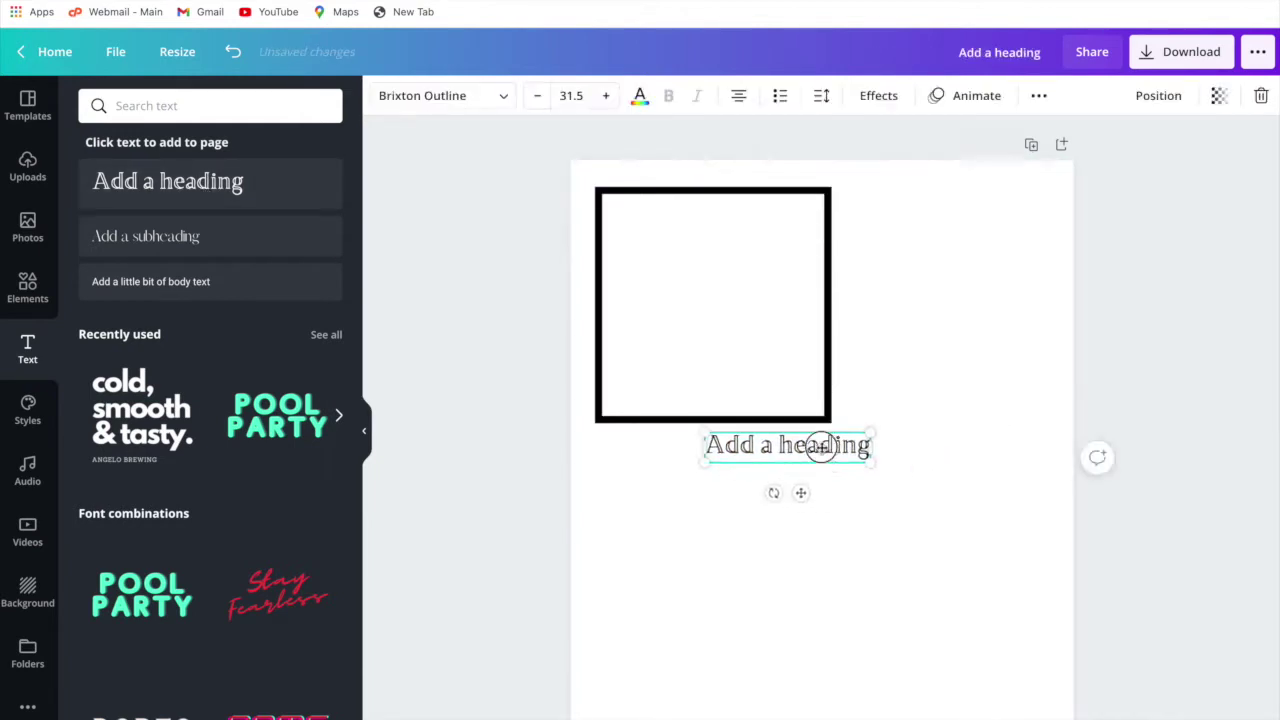
drag(820, 447, 766, 295)
double_click(766, 290)
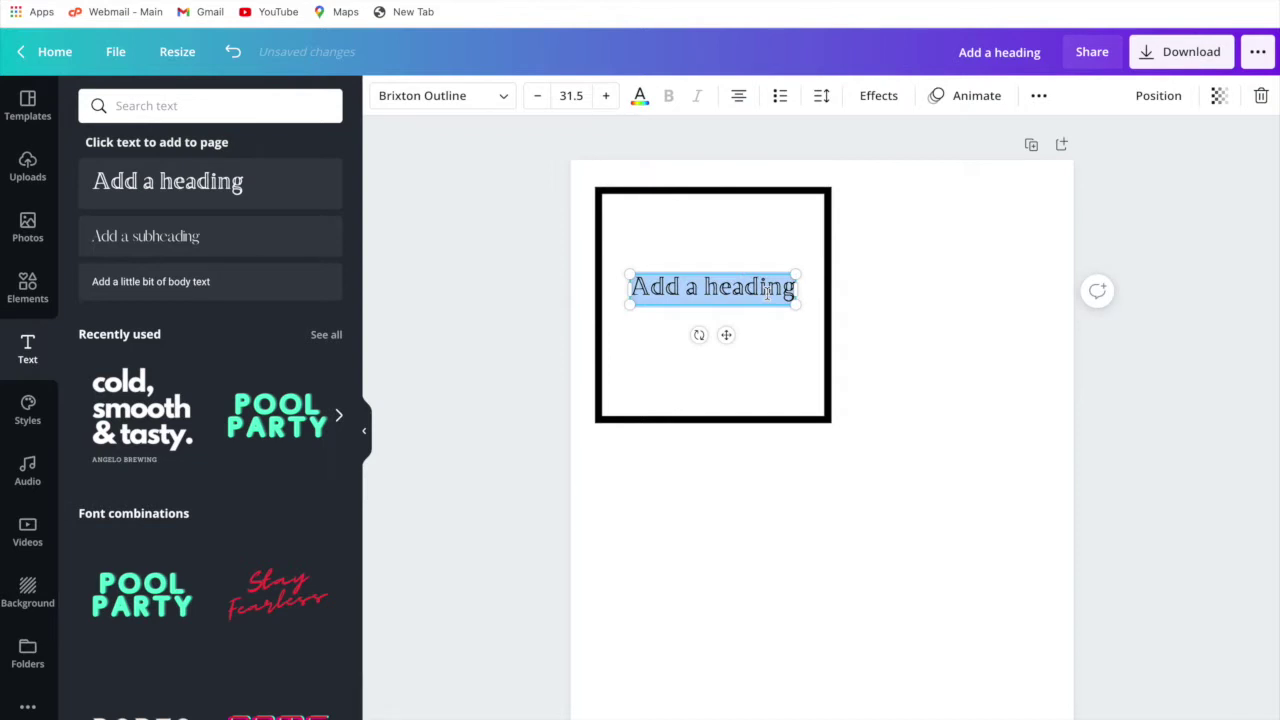
text(WHIT)
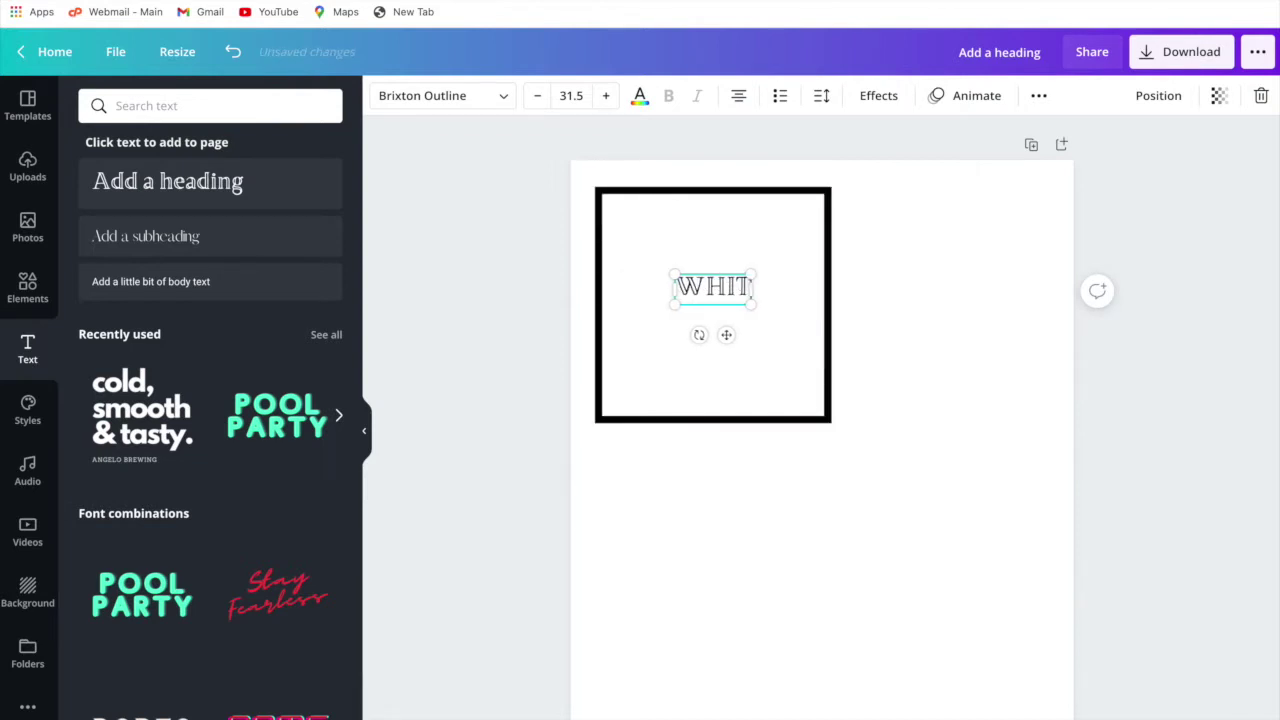
text(E FLOUR)
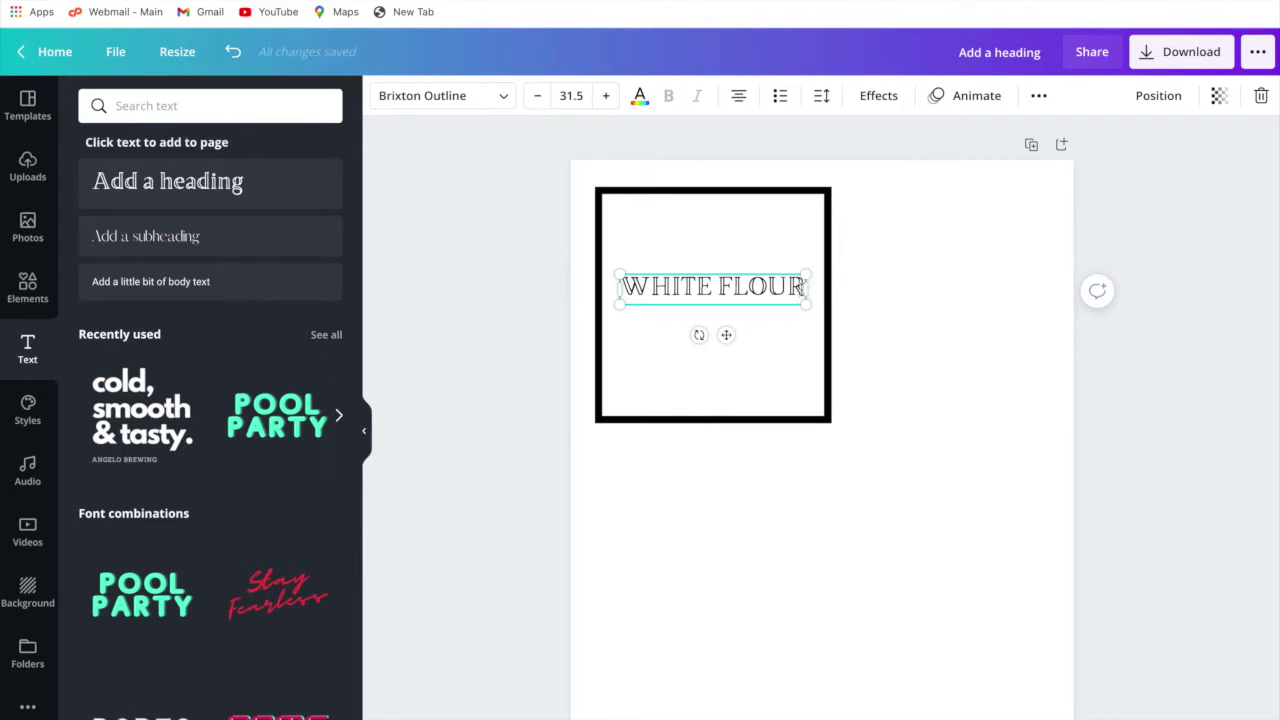
Set the WHITE FLOUR title in Cooper Hewitt and bring up the Lines element collection
drag(806, 287, 620, 287)
click(440, 95)
click(286, 110)
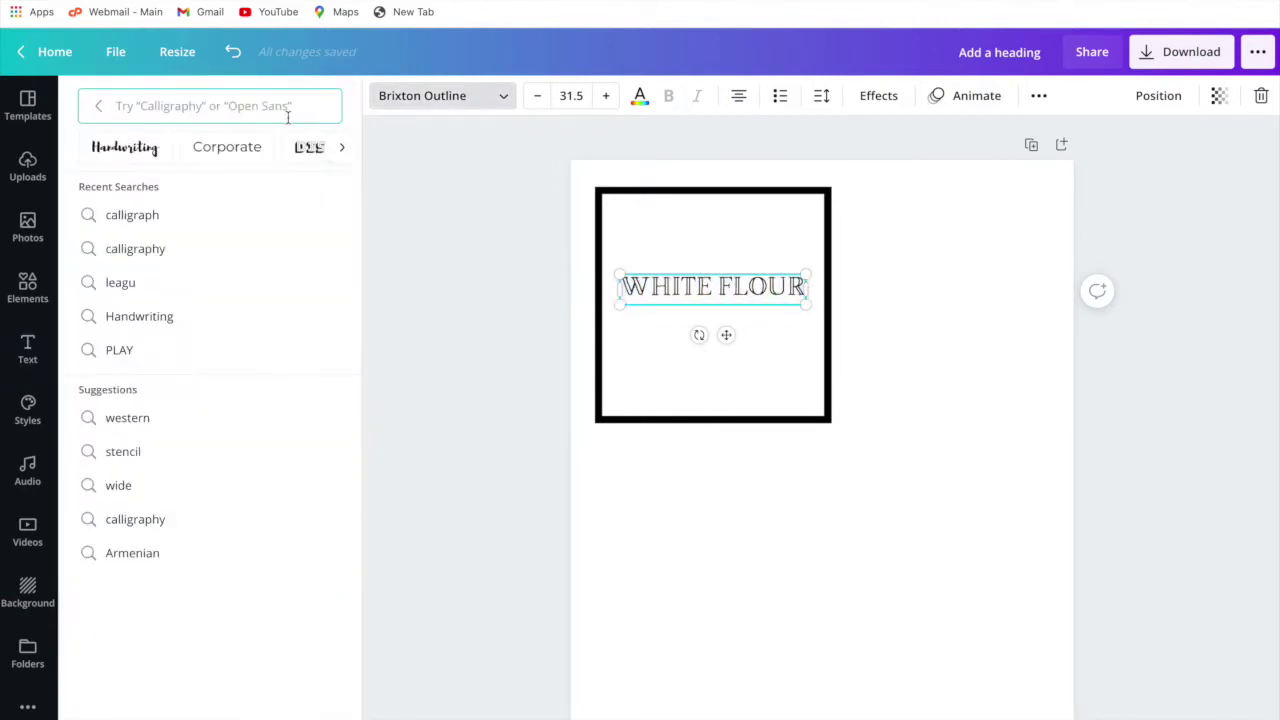
text(Coop)
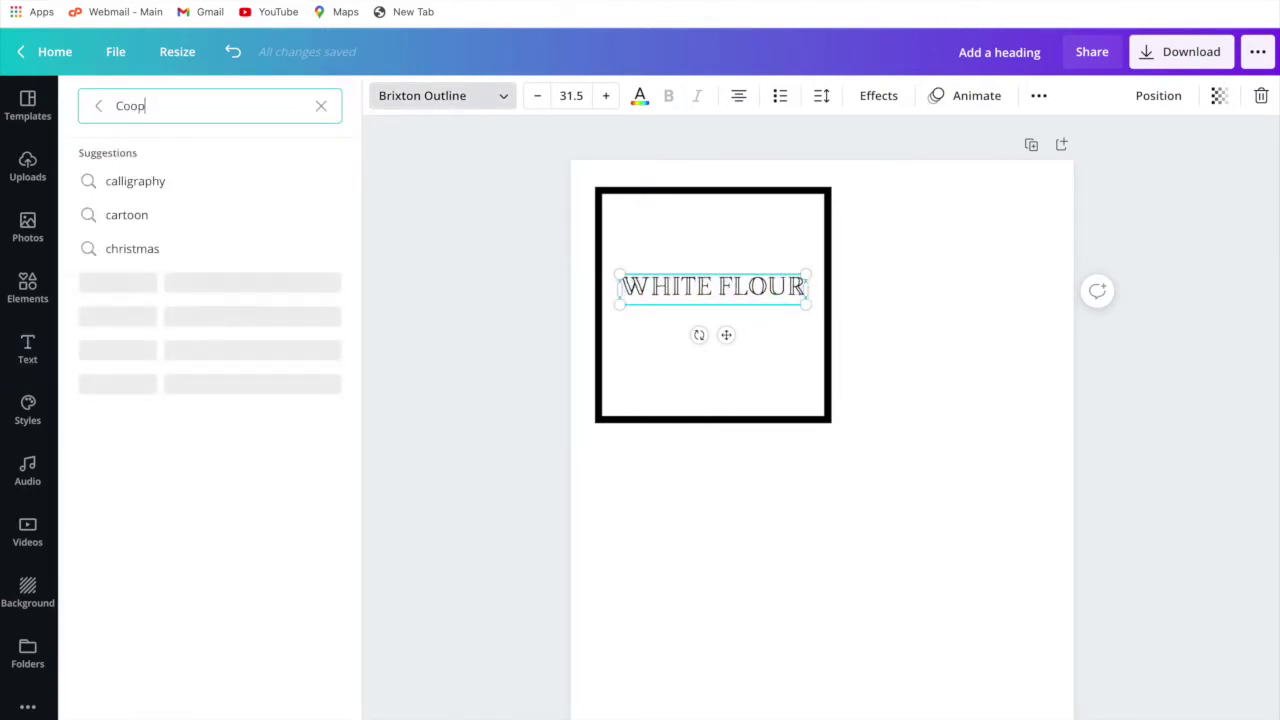
click(210, 188)
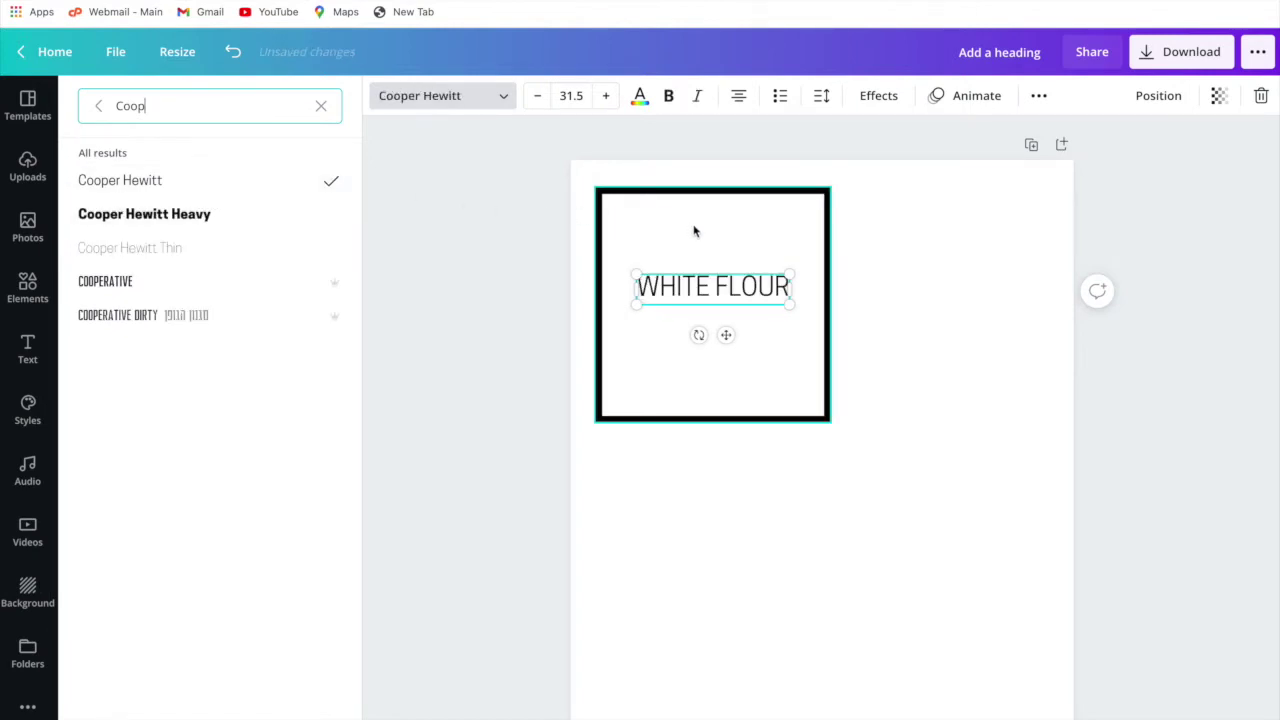
click(774, 290)
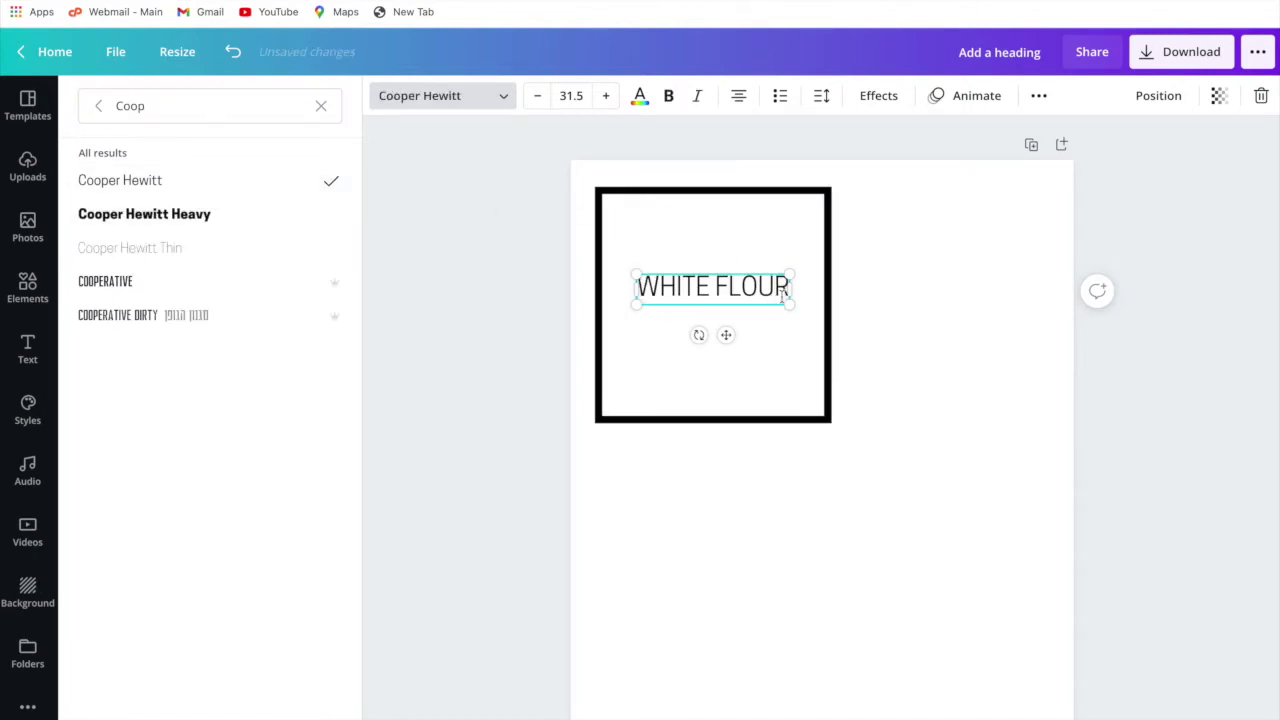
click(598, 320)
click(326, 388)
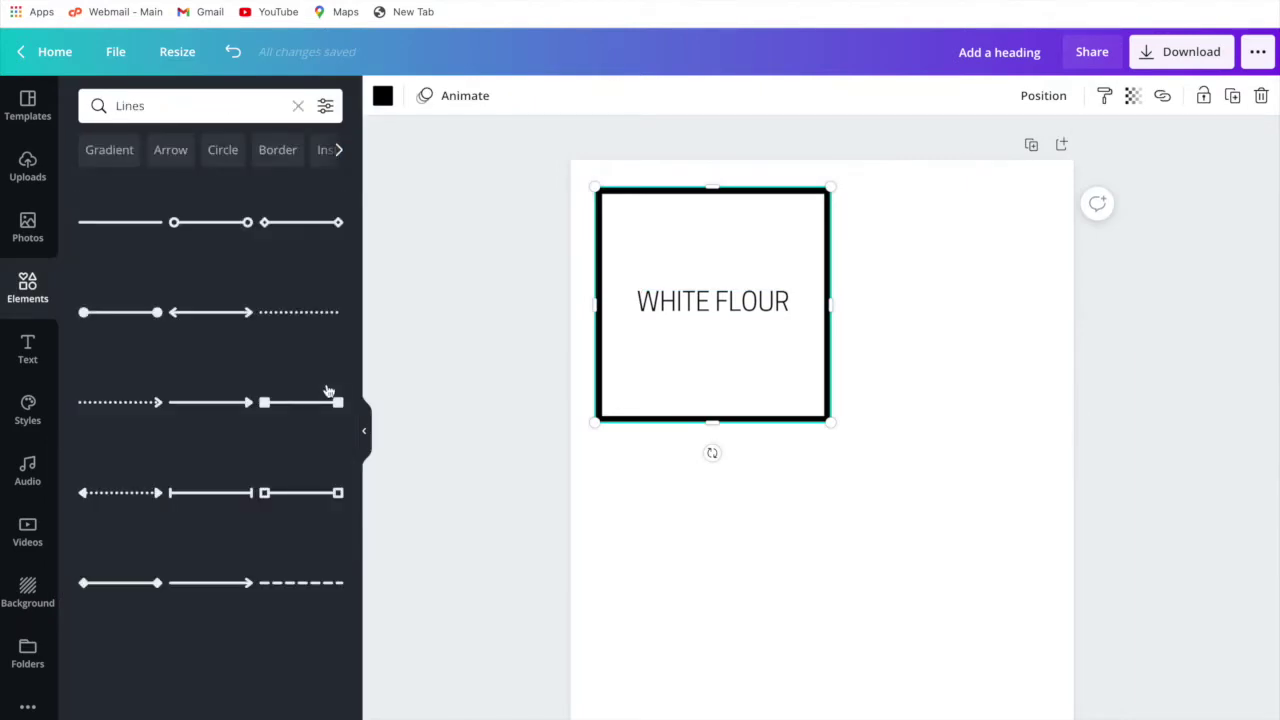
Add a plain line above the title, shortened to fit, with weight 3 and grey colour
click(118, 228)
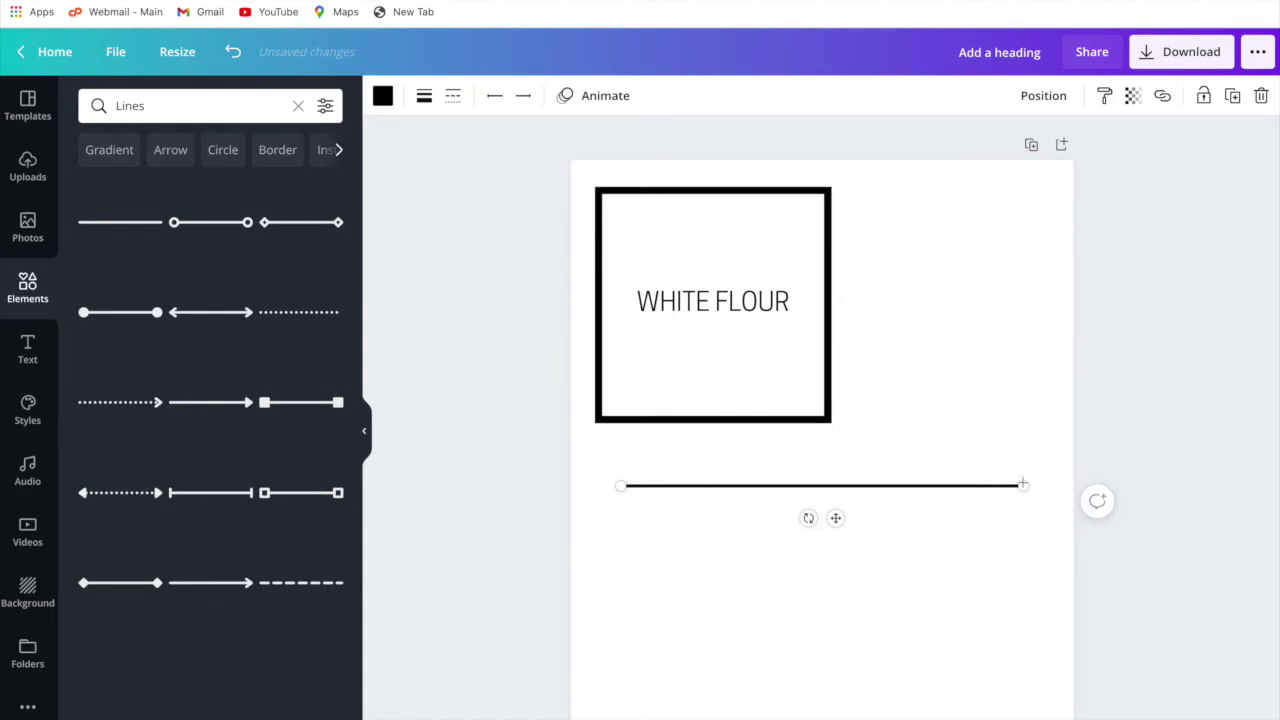
drag(1022, 486, 709, 255)
click(424, 98)
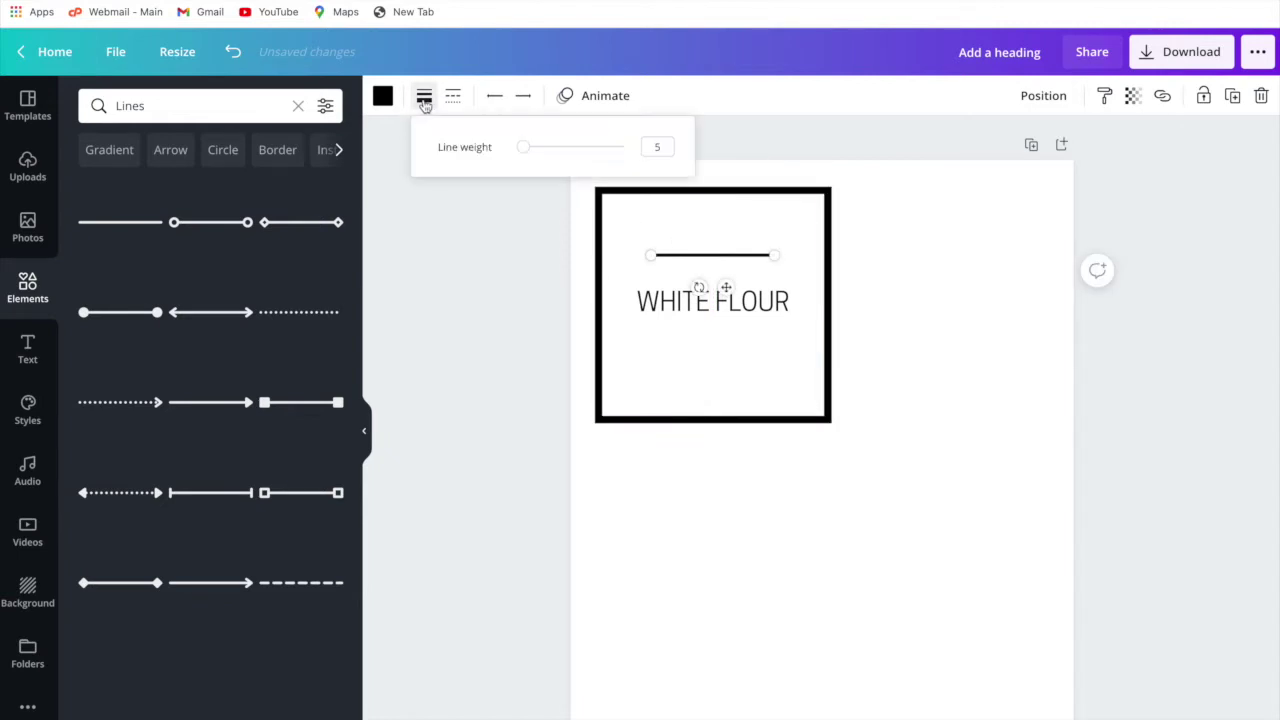
drag(532, 150, 522, 151)
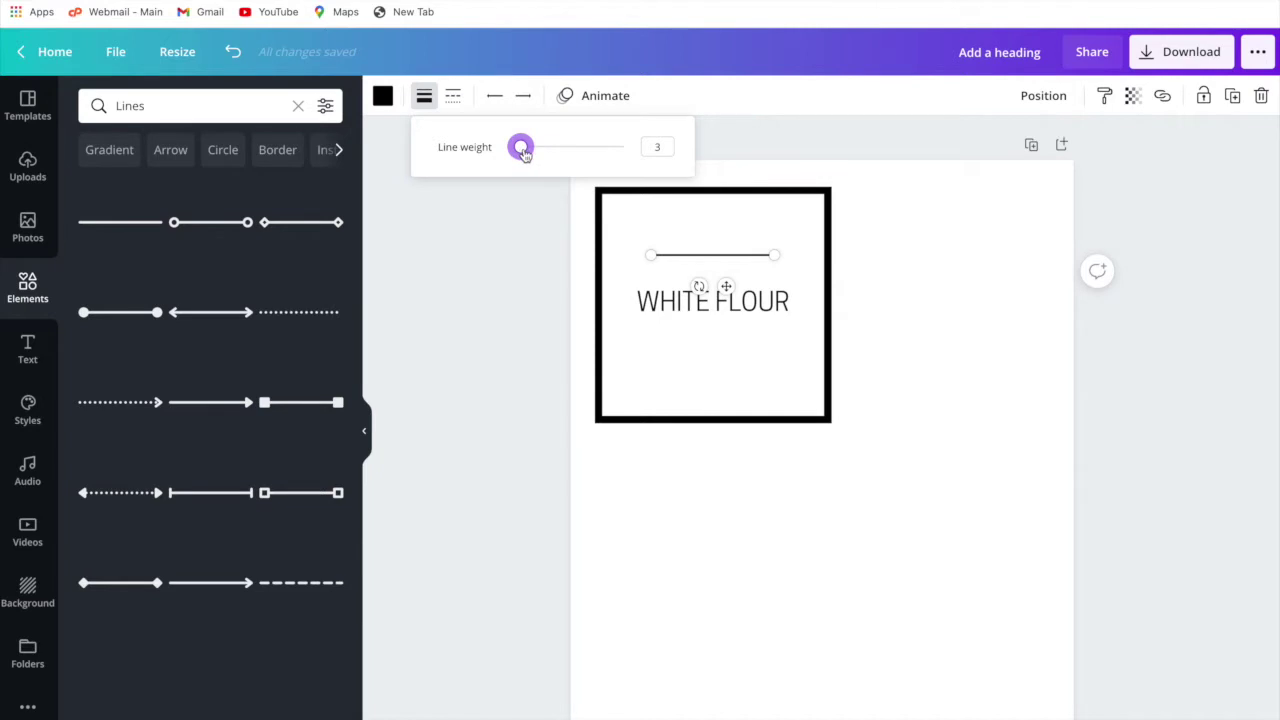
click(384, 98)
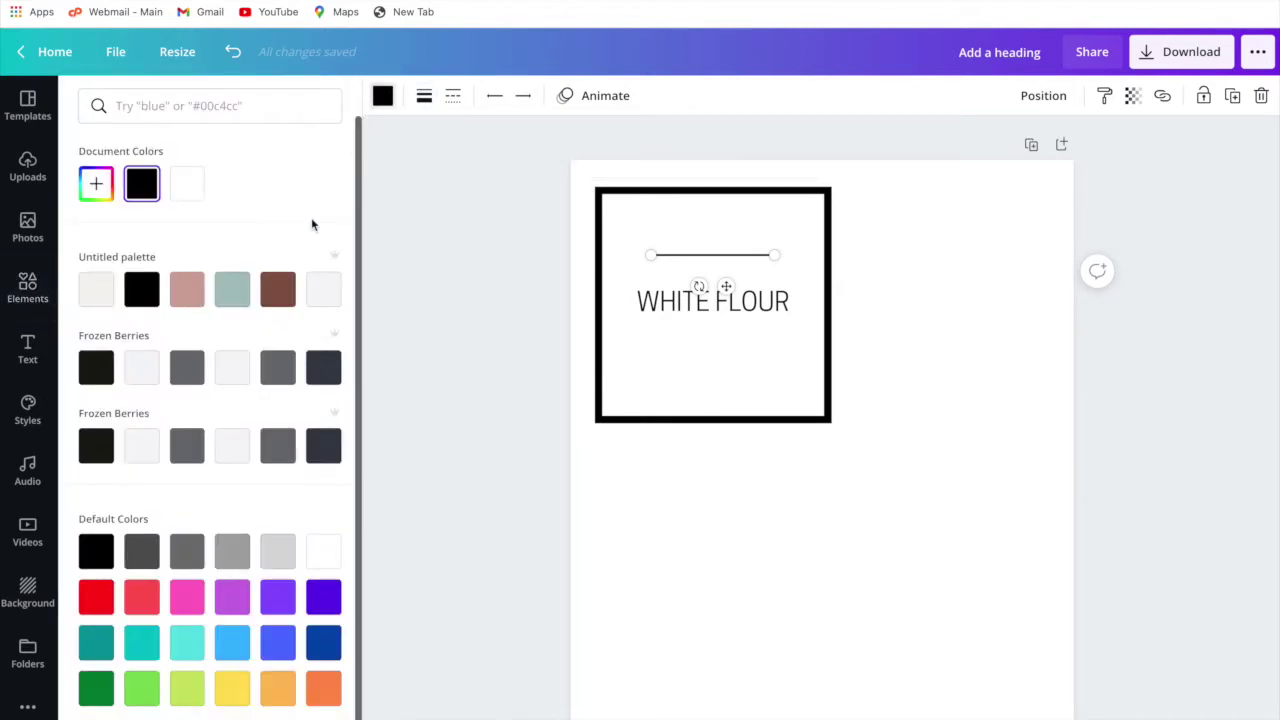
click(193, 375)
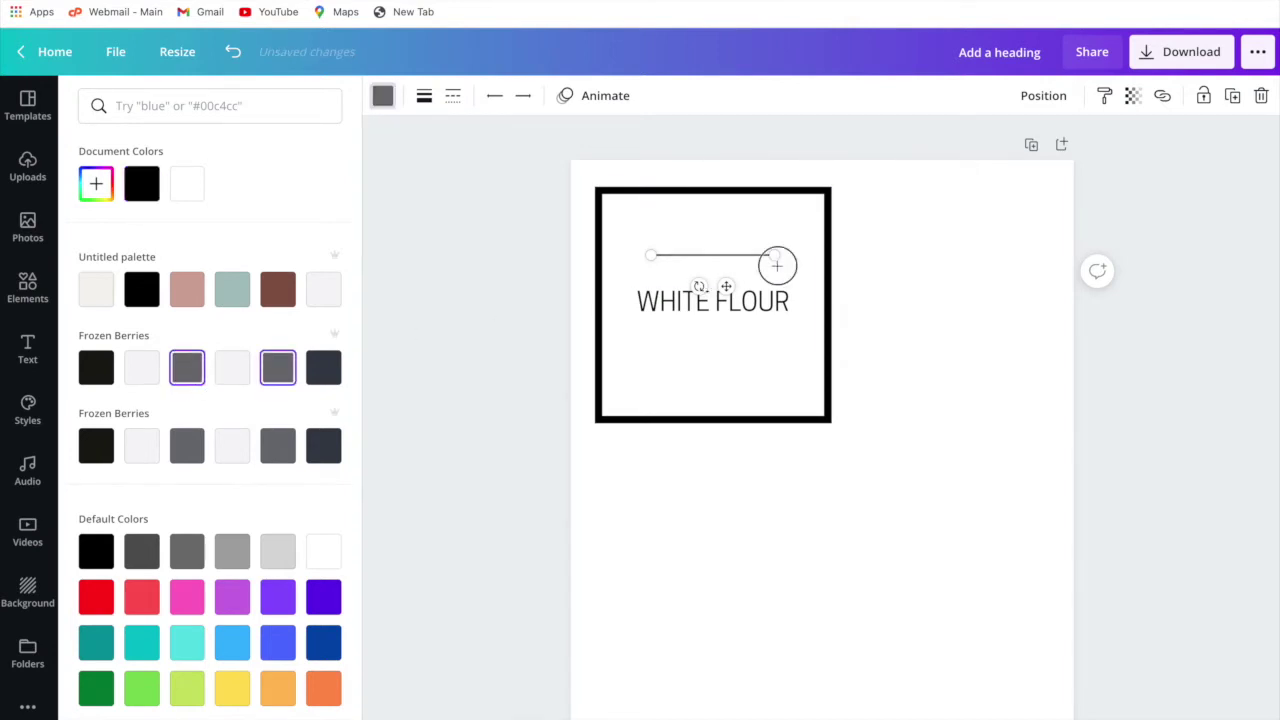
Duplicate the grey divider line and place the copy below the WHITE FLOUR title
click(754, 225)
click(750, 254)
click(675, 235)
click(675, 256)
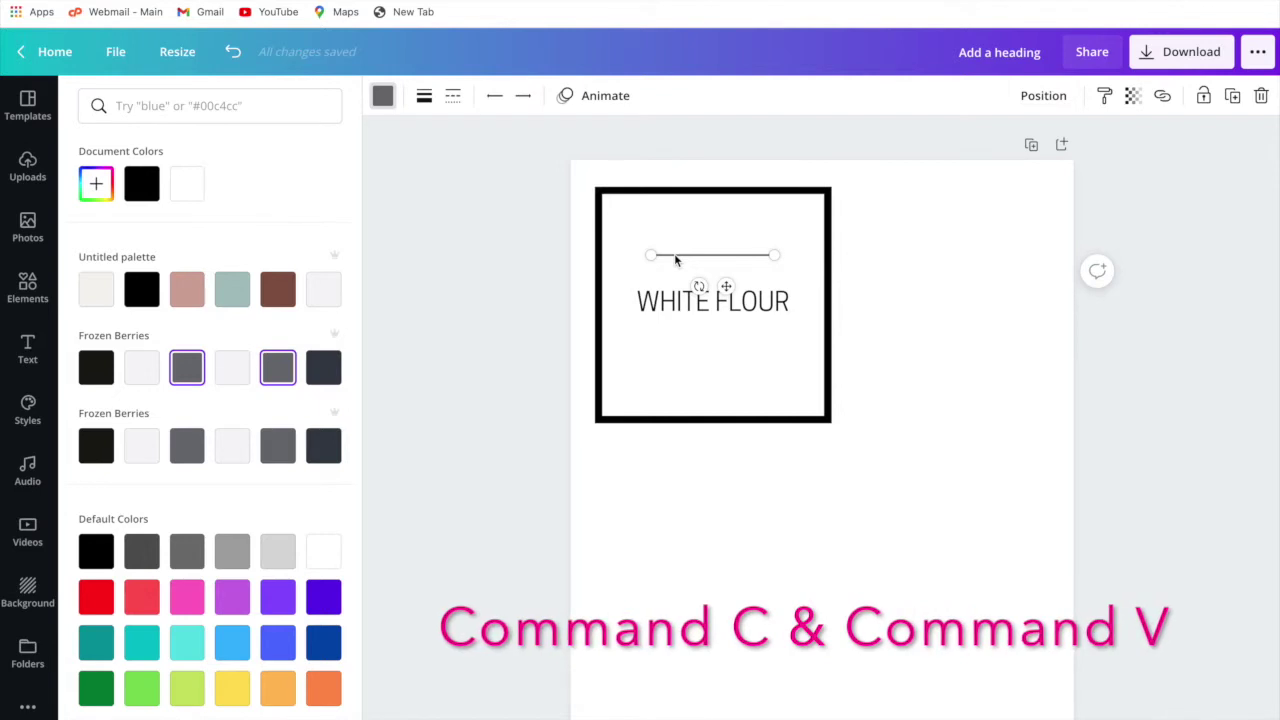
key(super+c)
key(super+v)
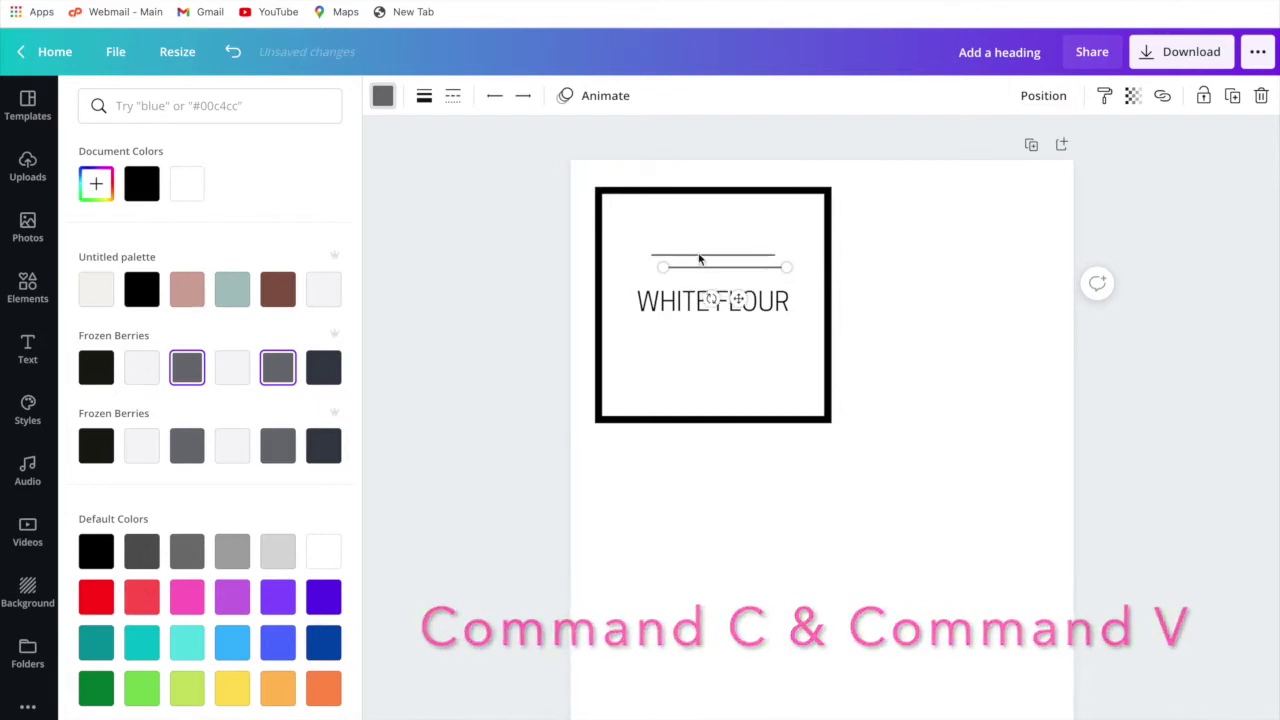
key(super+z)
drag(726, 272, 711, 354)
click(768, 231)
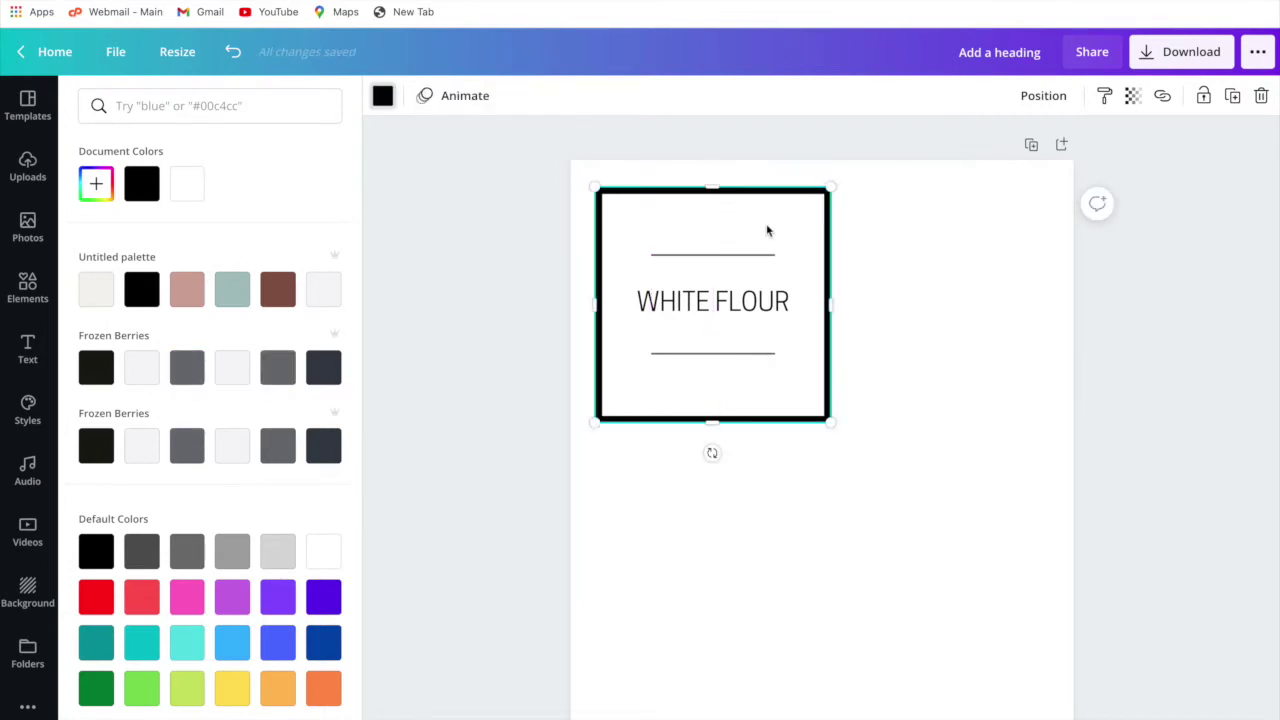
click(28, 352)
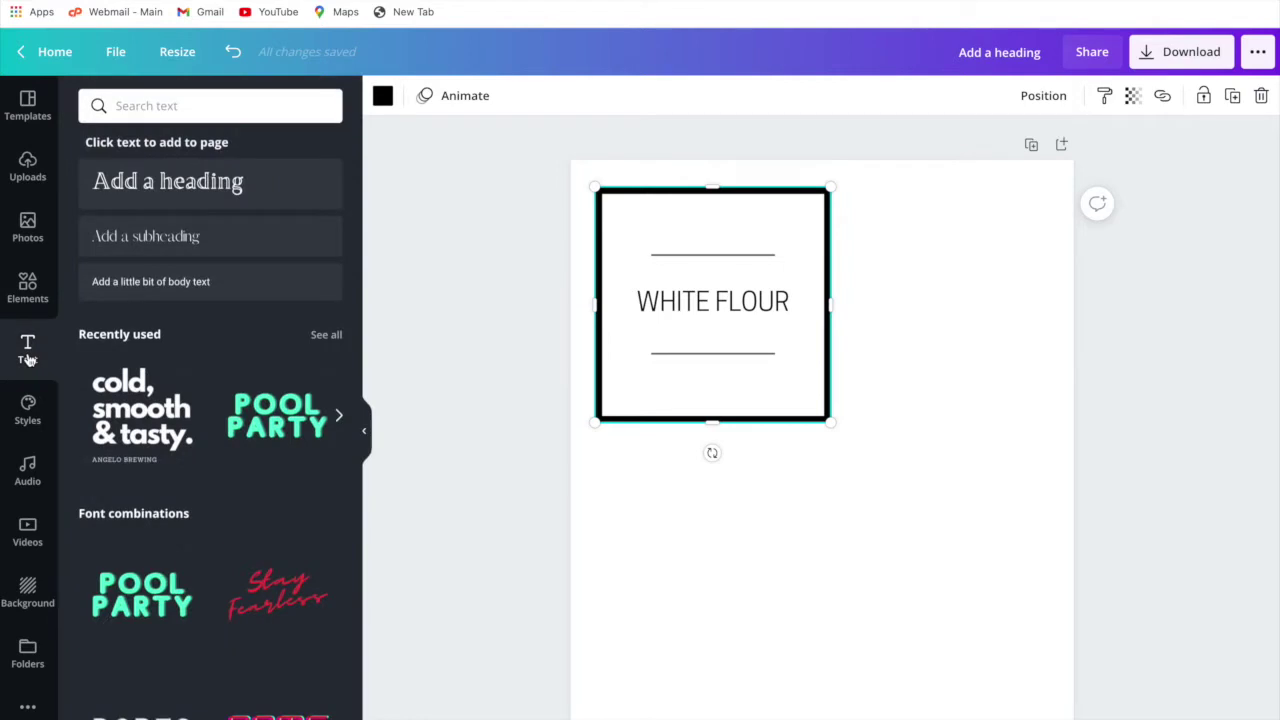
Add a 'NO. 1' subheading at the top of the label in Cooper Hewitt
click(185, 237)
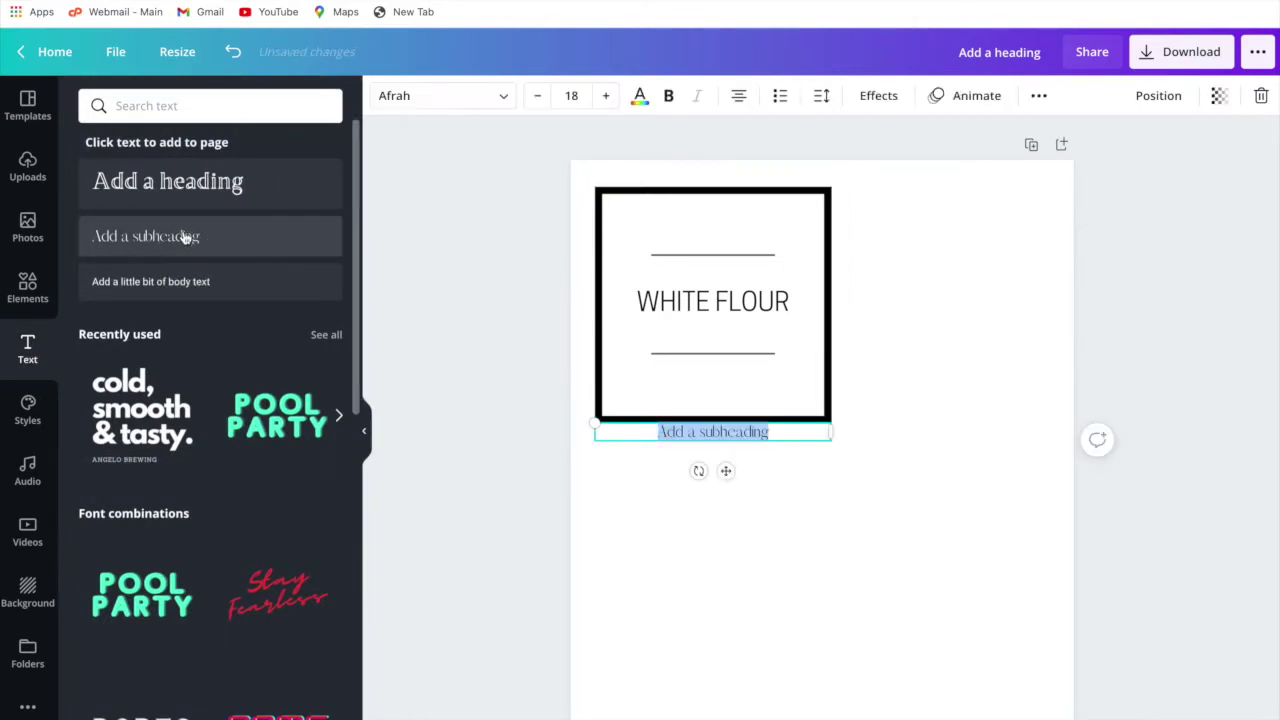
click(876, 481)
drag(740, 432, 735, 230)
double_click(749, 228)
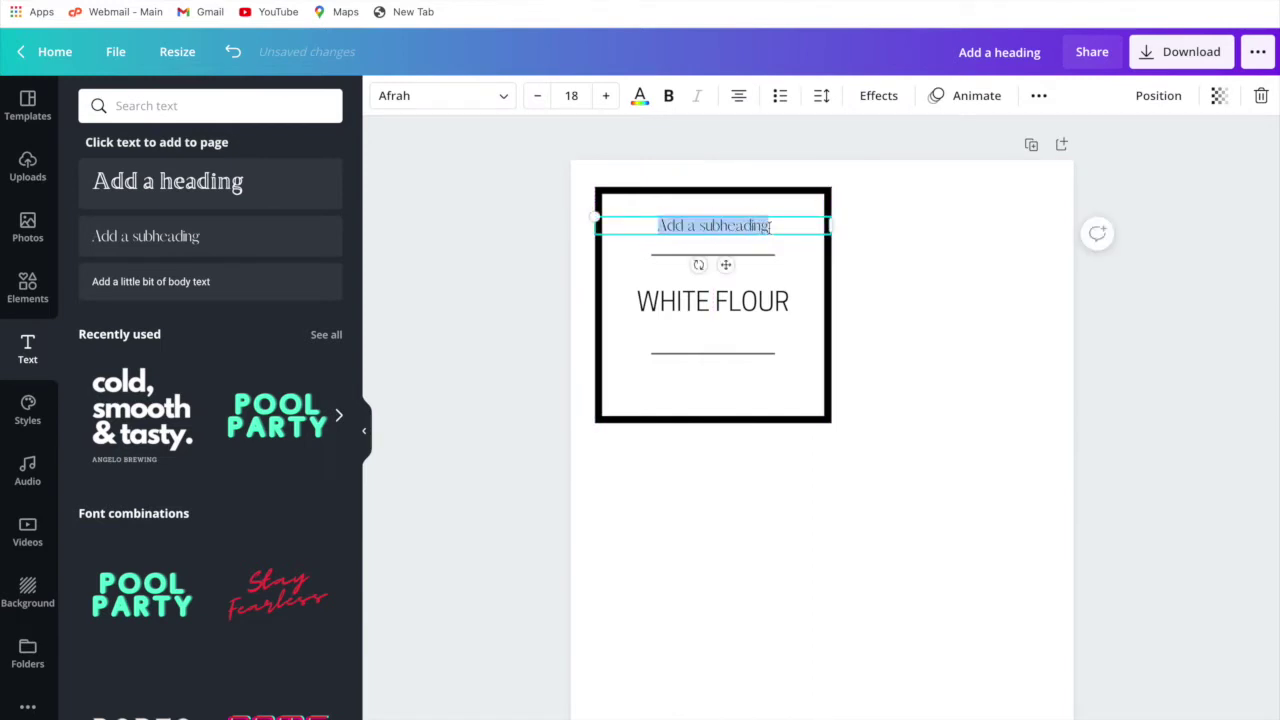
text(NO)
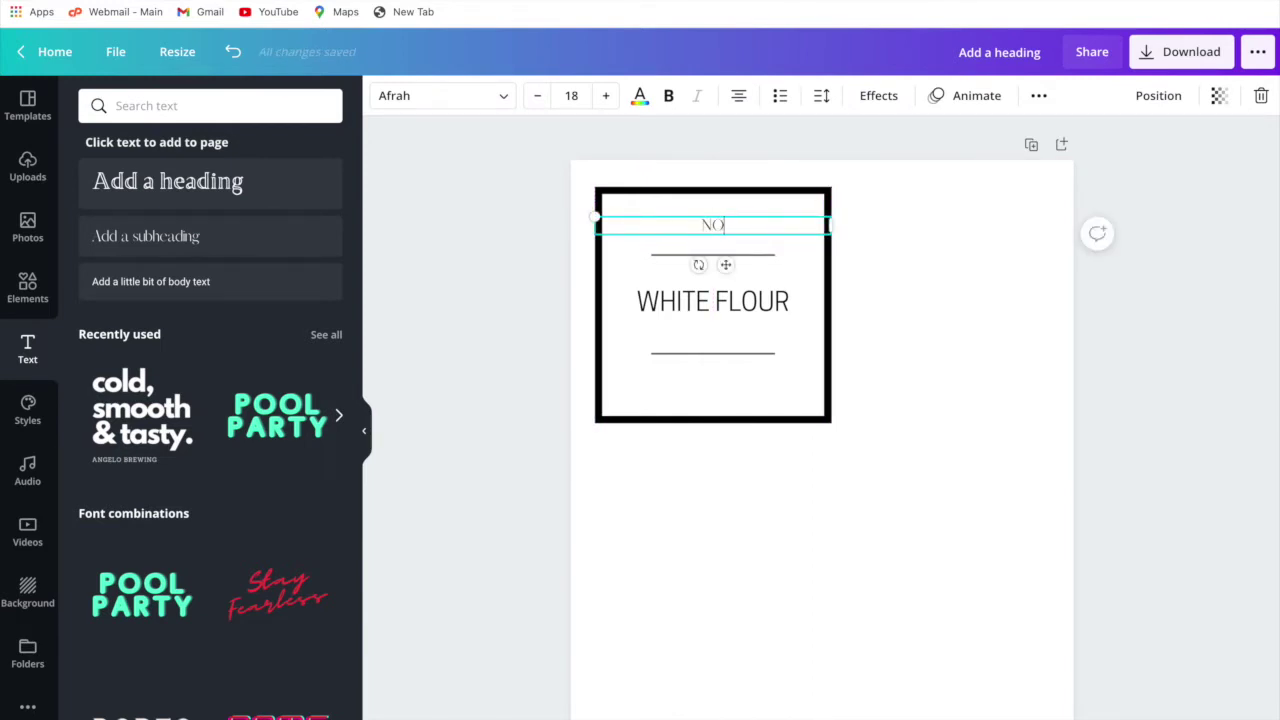
text(. 1)
drag(754, 211, 692, 211)
click(448, 108)
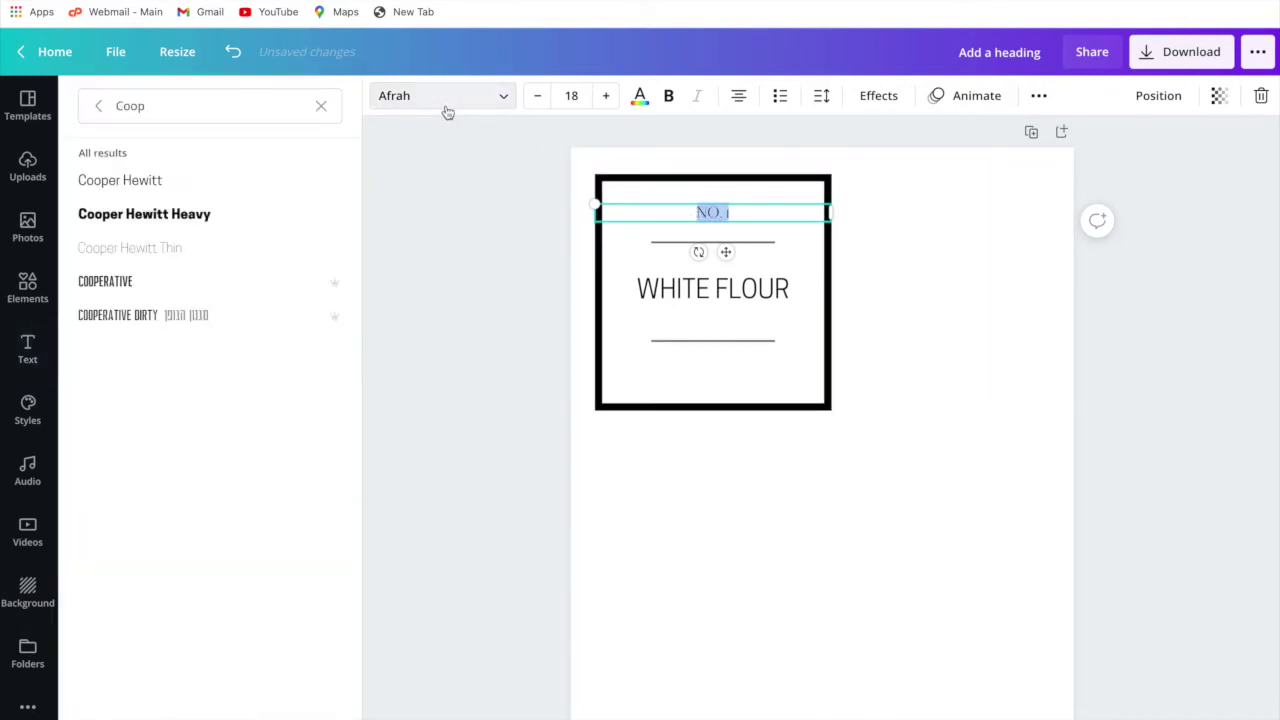
click(185, 190)
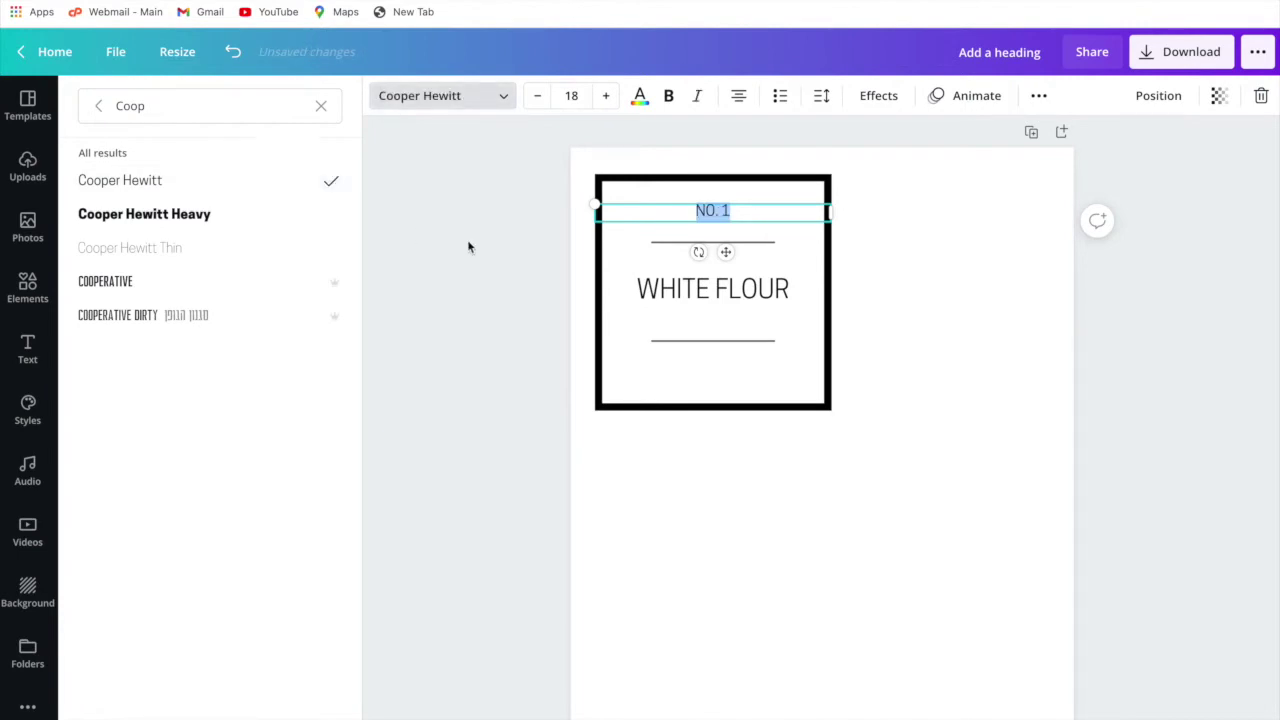
Nudge NO. 1 down and adjust both divider lines for even spacing
click(797, 261)
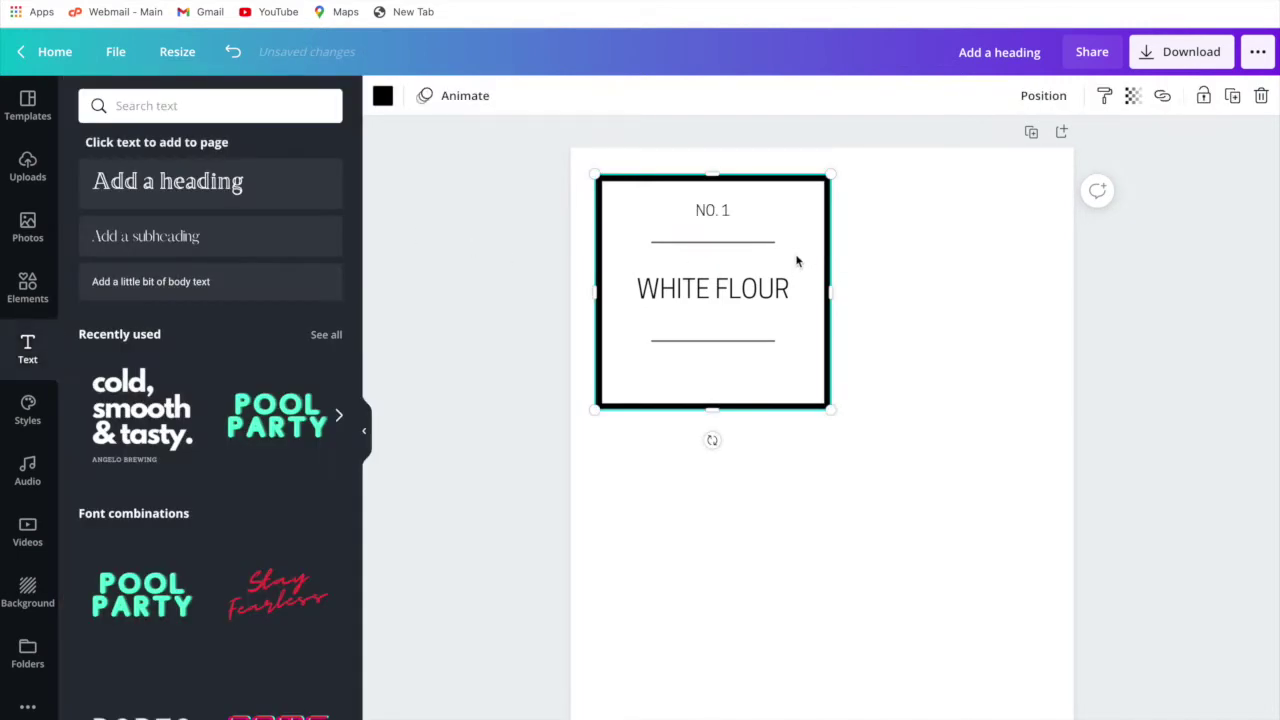
drag(710, 212, 711, 224)
click(797, 272)
drag(720, 243, 719, 250)
drag(713, 340, 718, 332)
drag(723, 215, 728, 224)
click(620, 237)
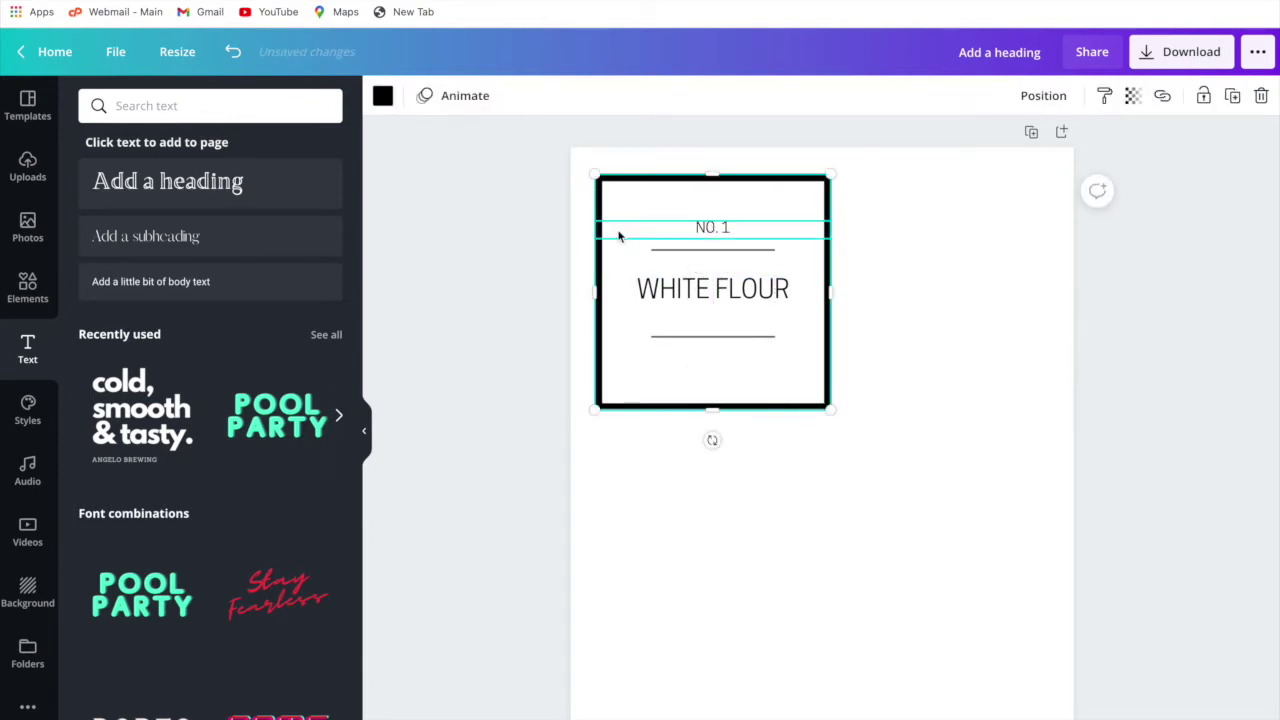
Add an 'All Natural' subheading at the bottom of the label in Cooper Hewitt
click(252, 250)
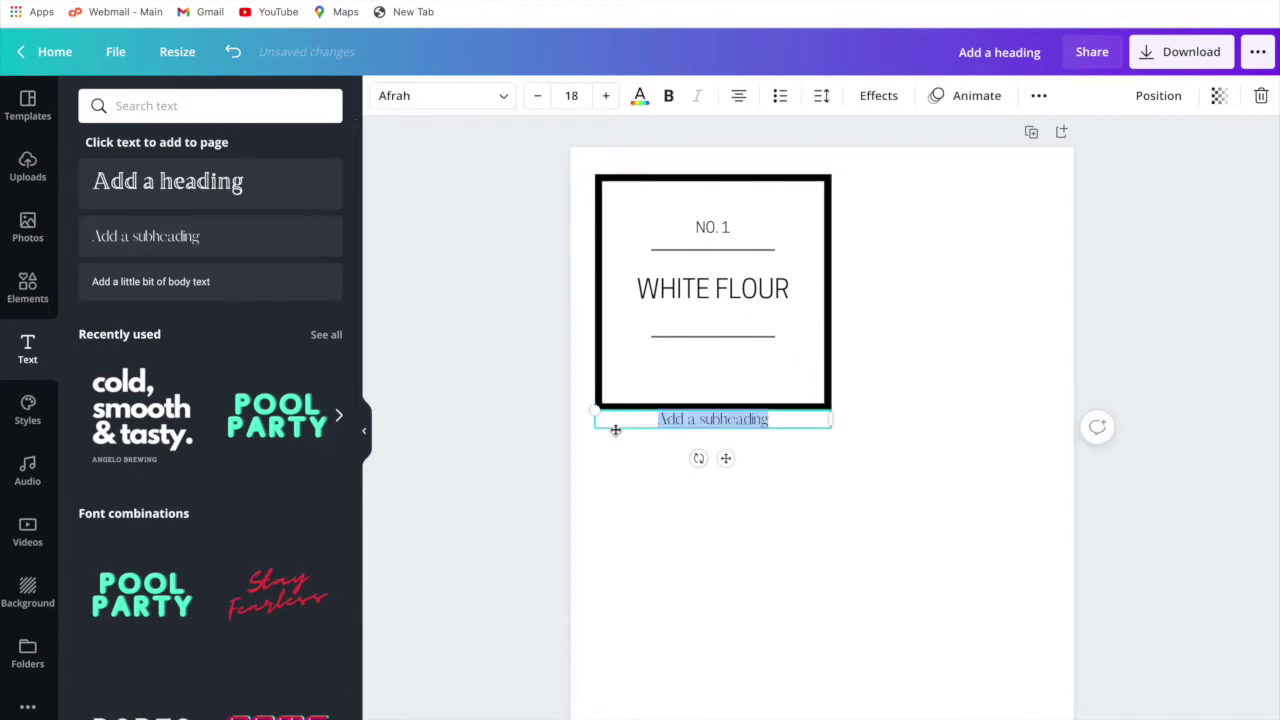
click(814, 451)
drag(751, 431, 740, 369)
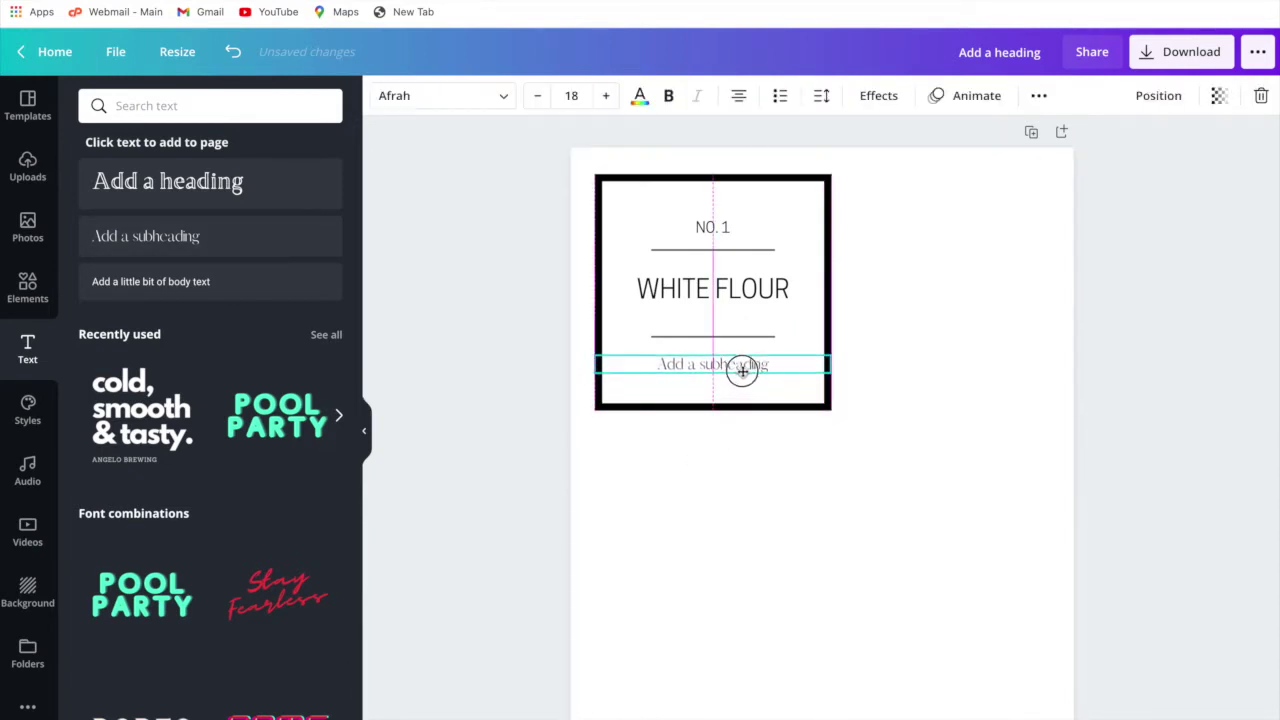
double_click(770, 364)
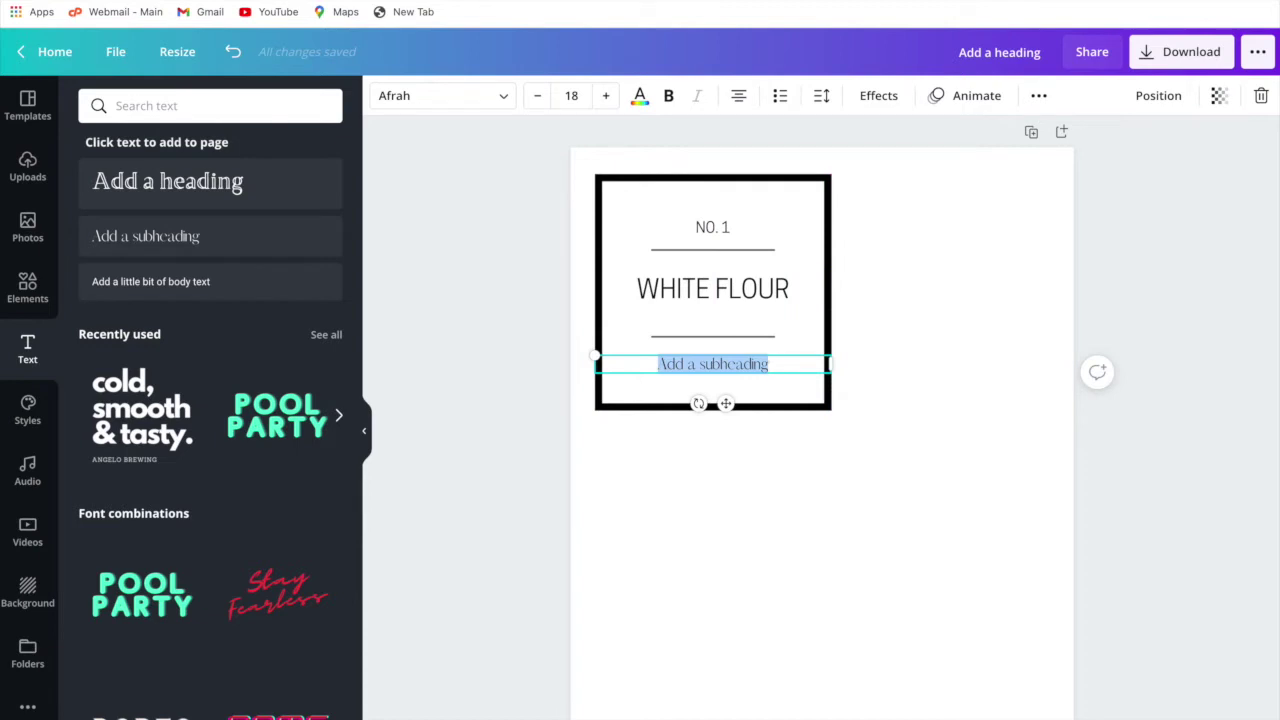
text(All Natural)
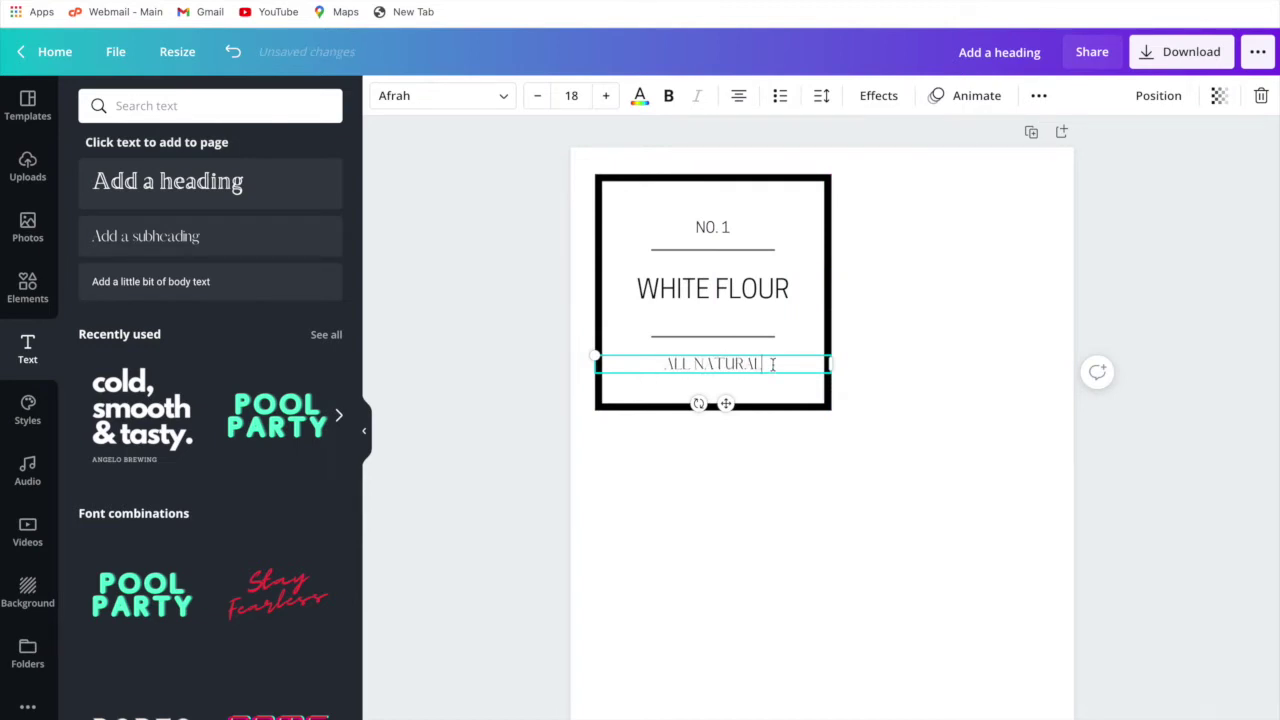
drag(772, 364, 661, 366)
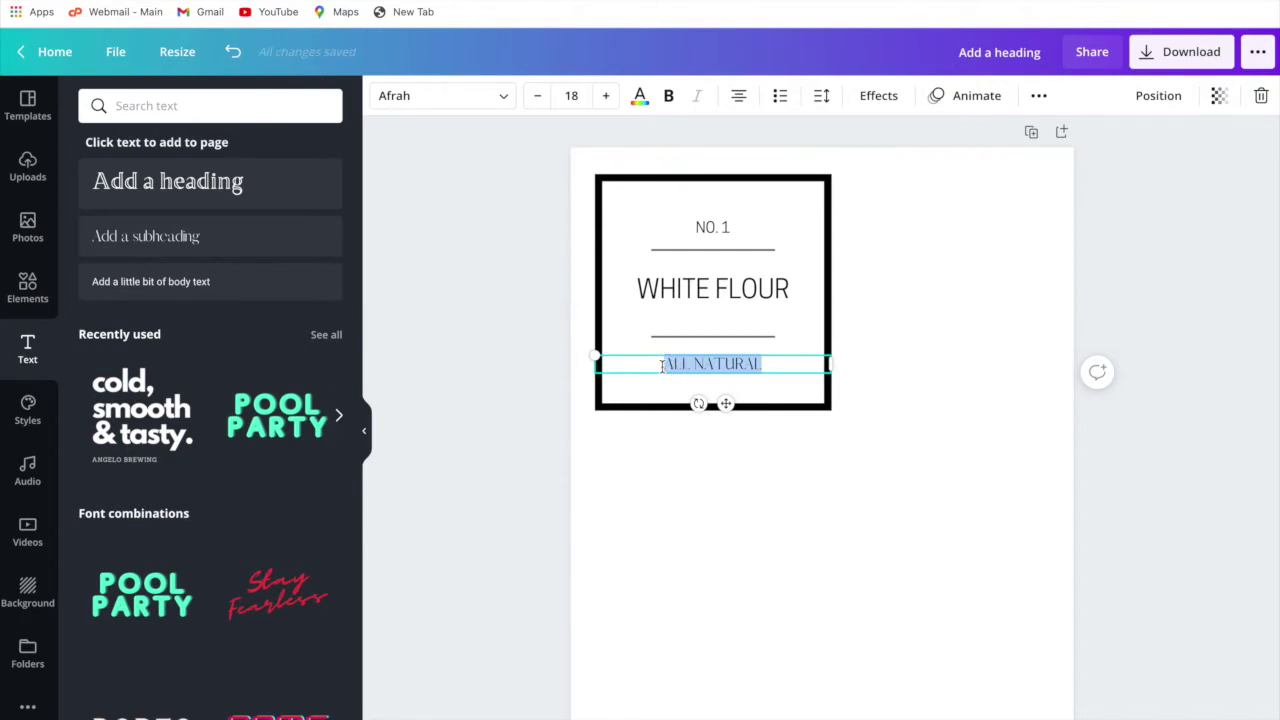
click(475, 96)
text(Coop)
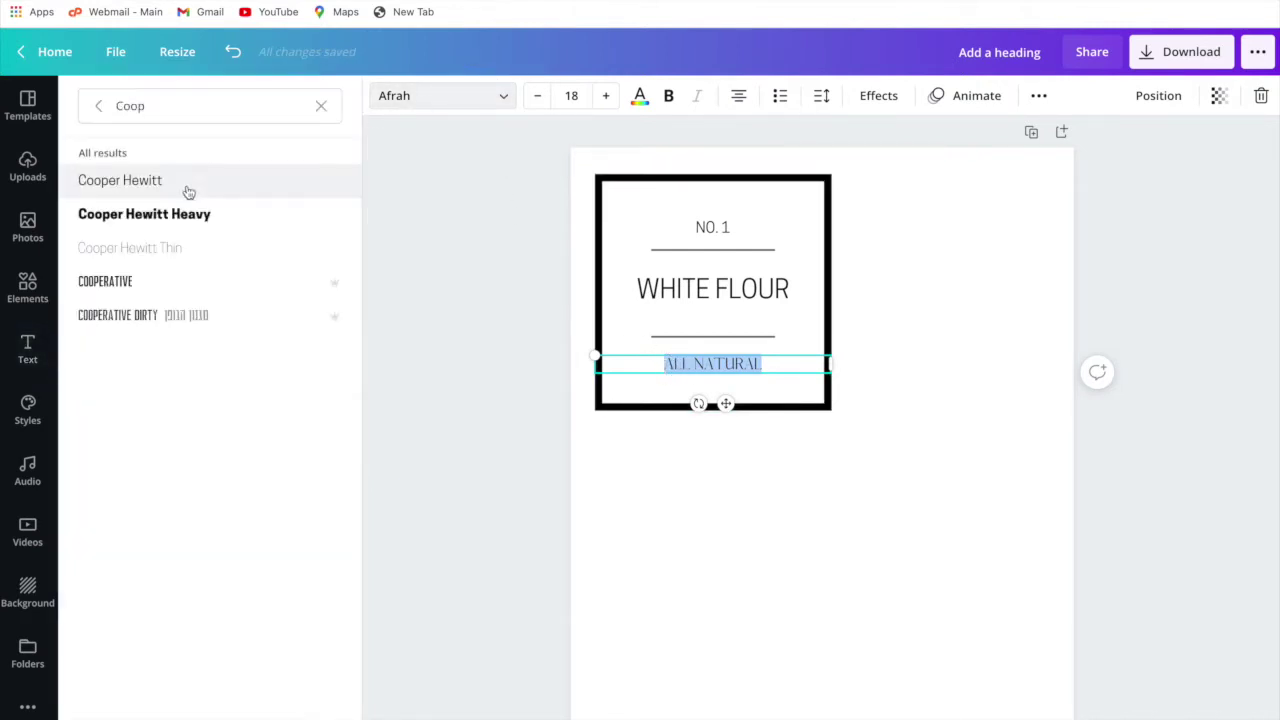
click(187, 191)
click(950, 378)
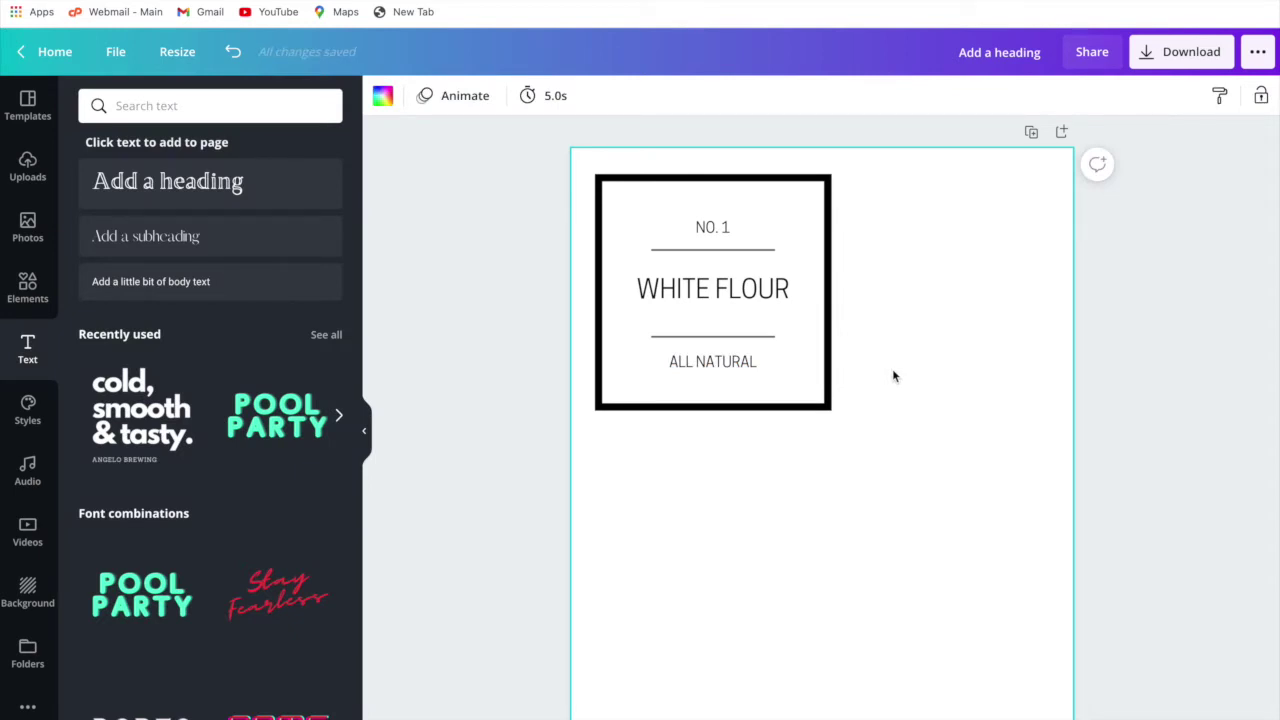
Nudge the lower divider and ALL NATURAL text slightly up, then select the whole label
click(738, 338)
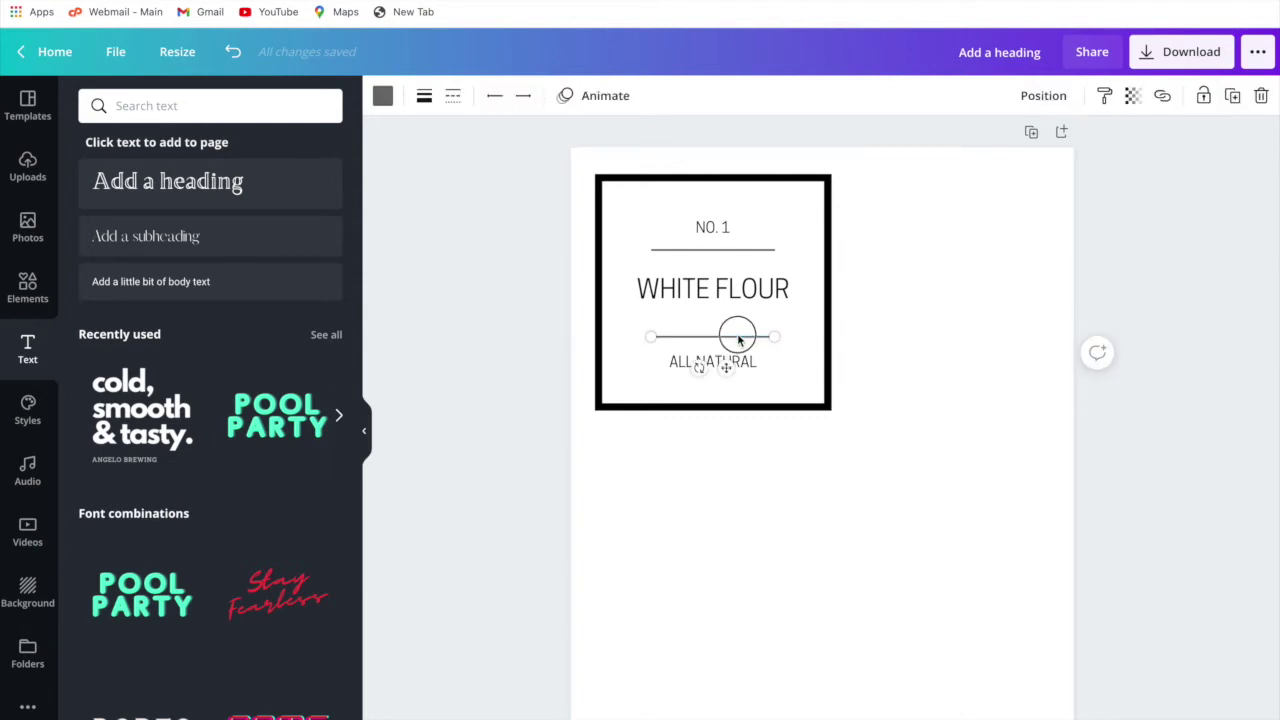
drag(738, 340, 738, 333)
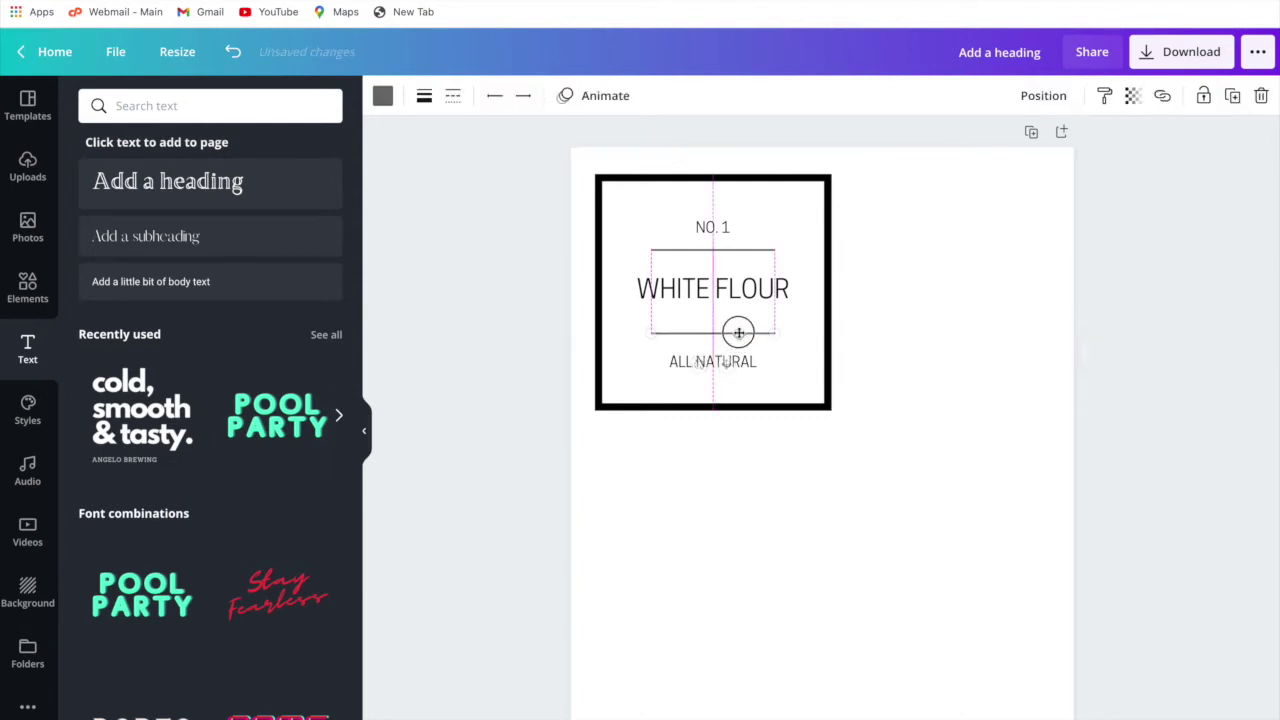
click(834, 342)
click(728, 362)
drag(728, 362, 728, 358)
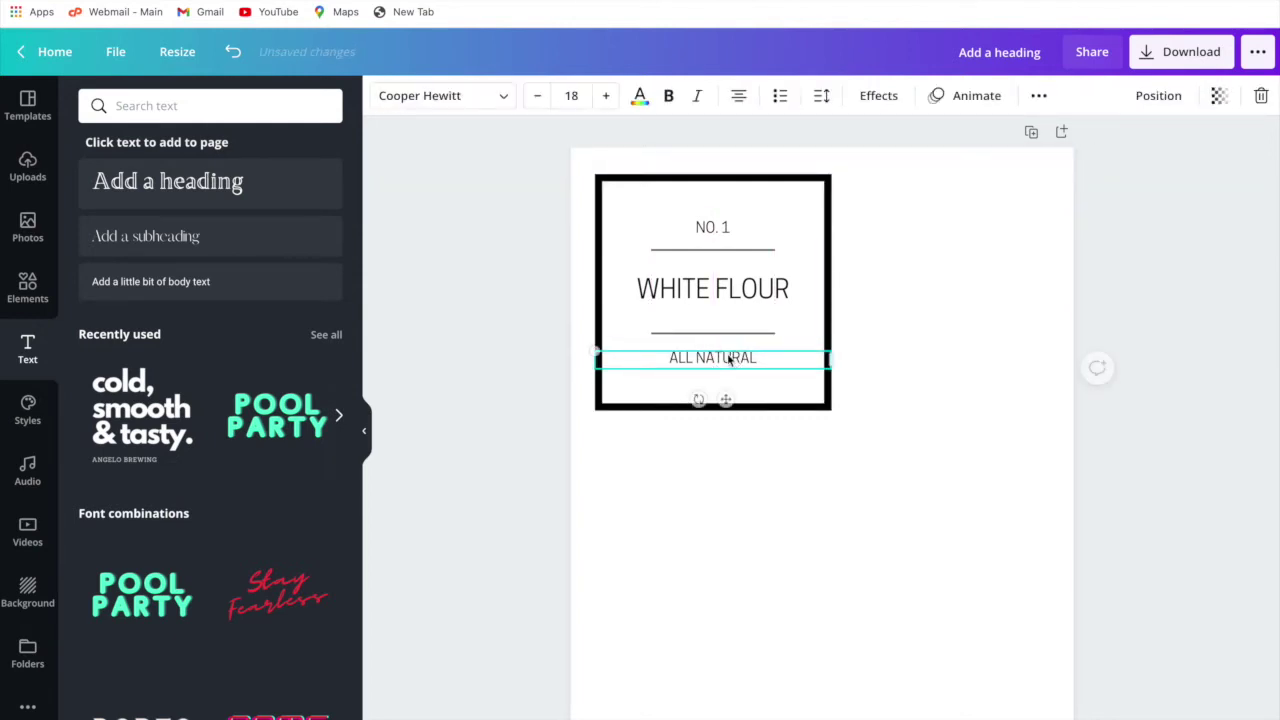
click(912, 363)
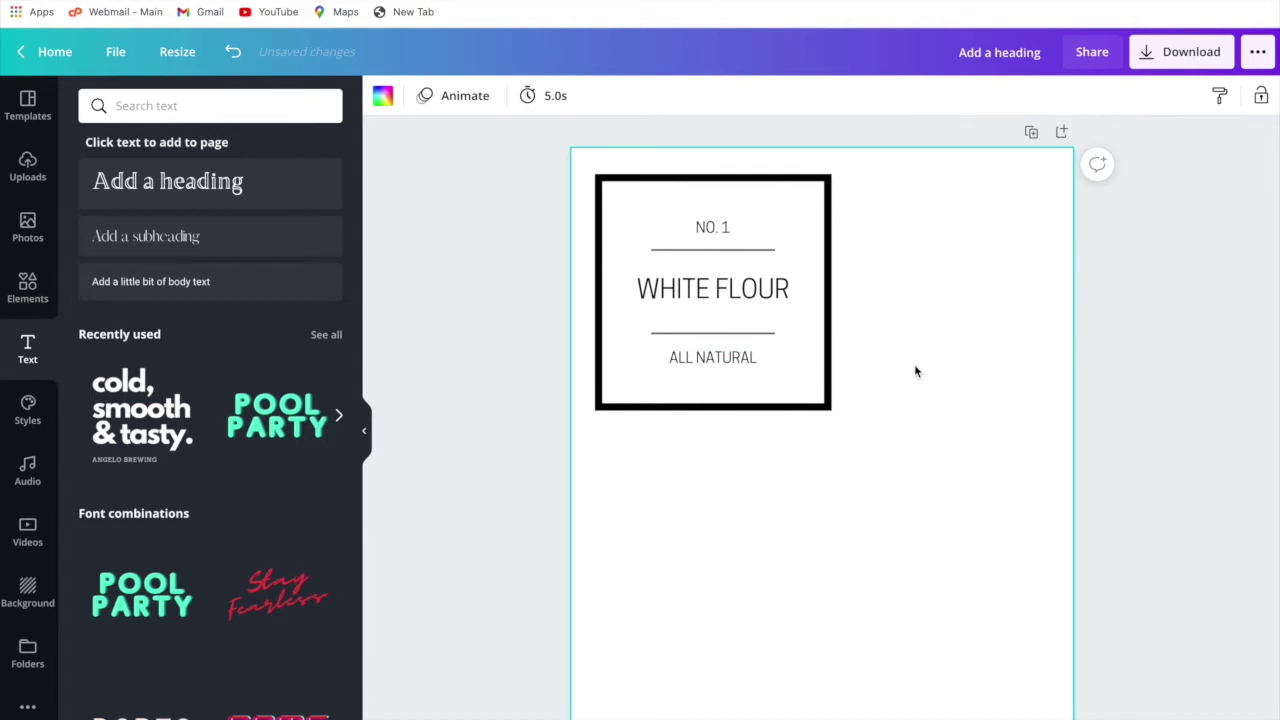
drag(585, 163, 866, 429)
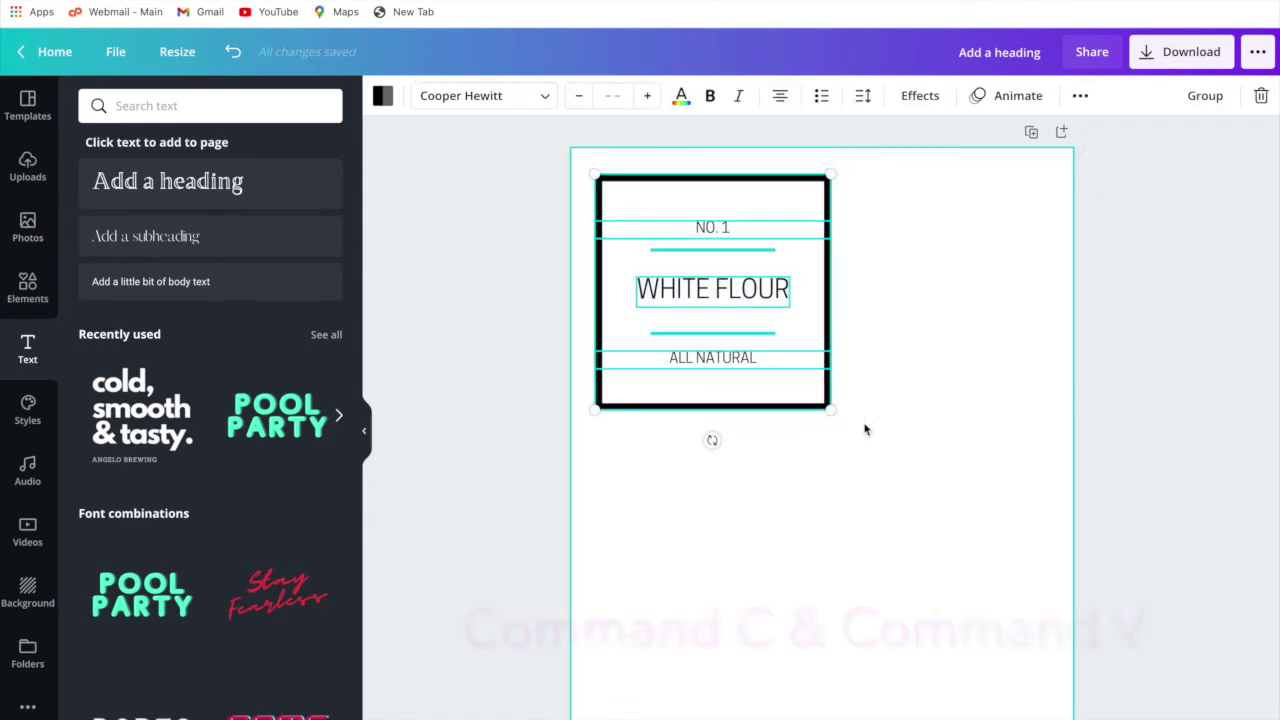
Copy the label, place the duplicate beside the original, and shift the left label slightly left
key(super+c)
key(super+v)
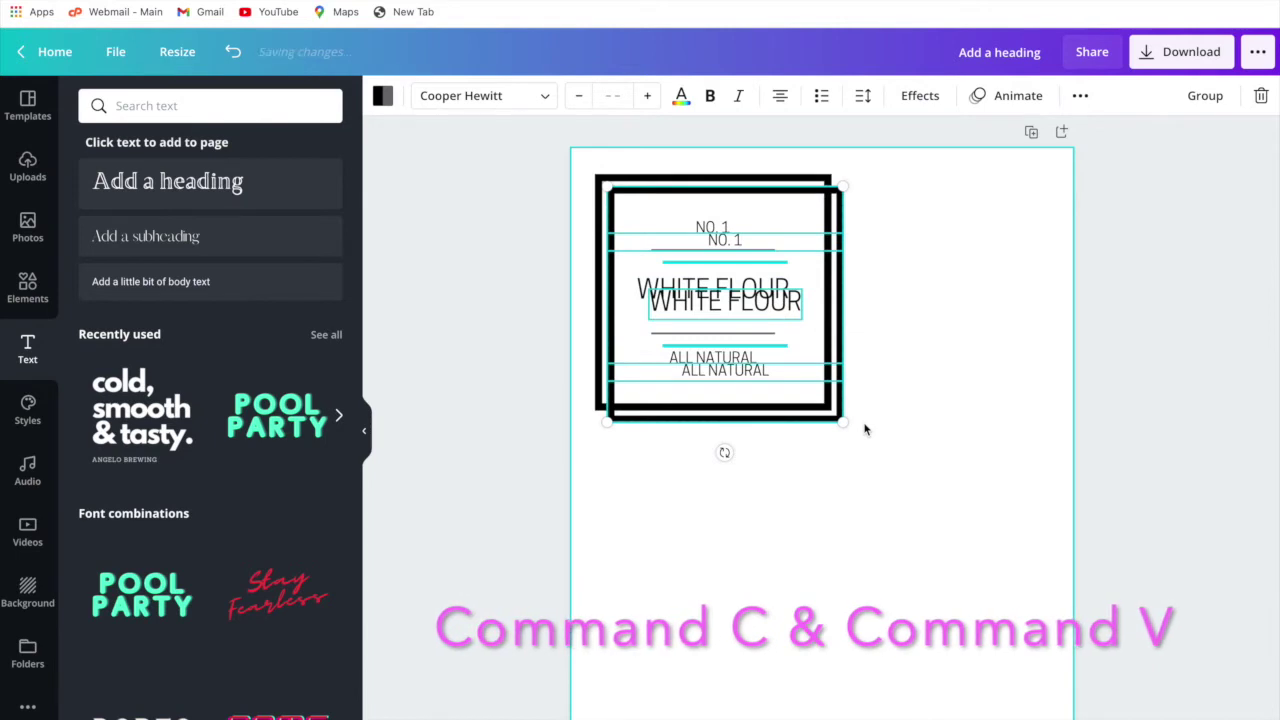
drag(801, 197, 1025, 181)
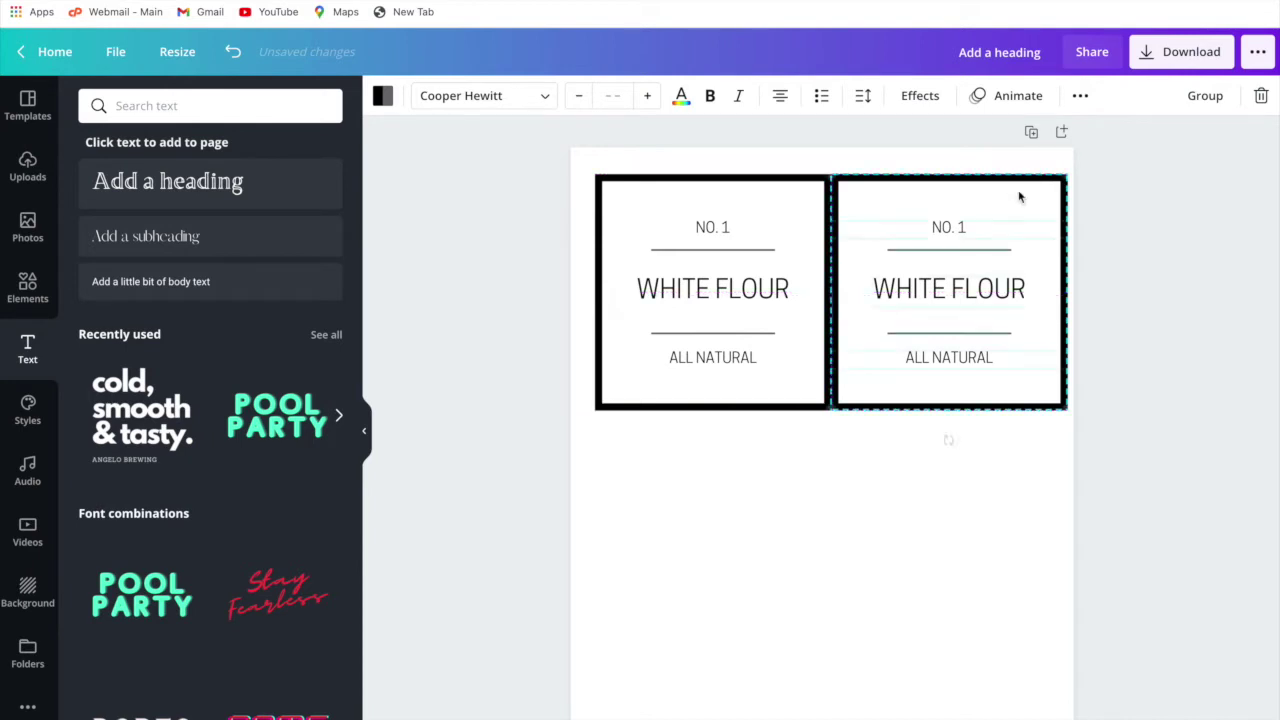
click(856, 520)
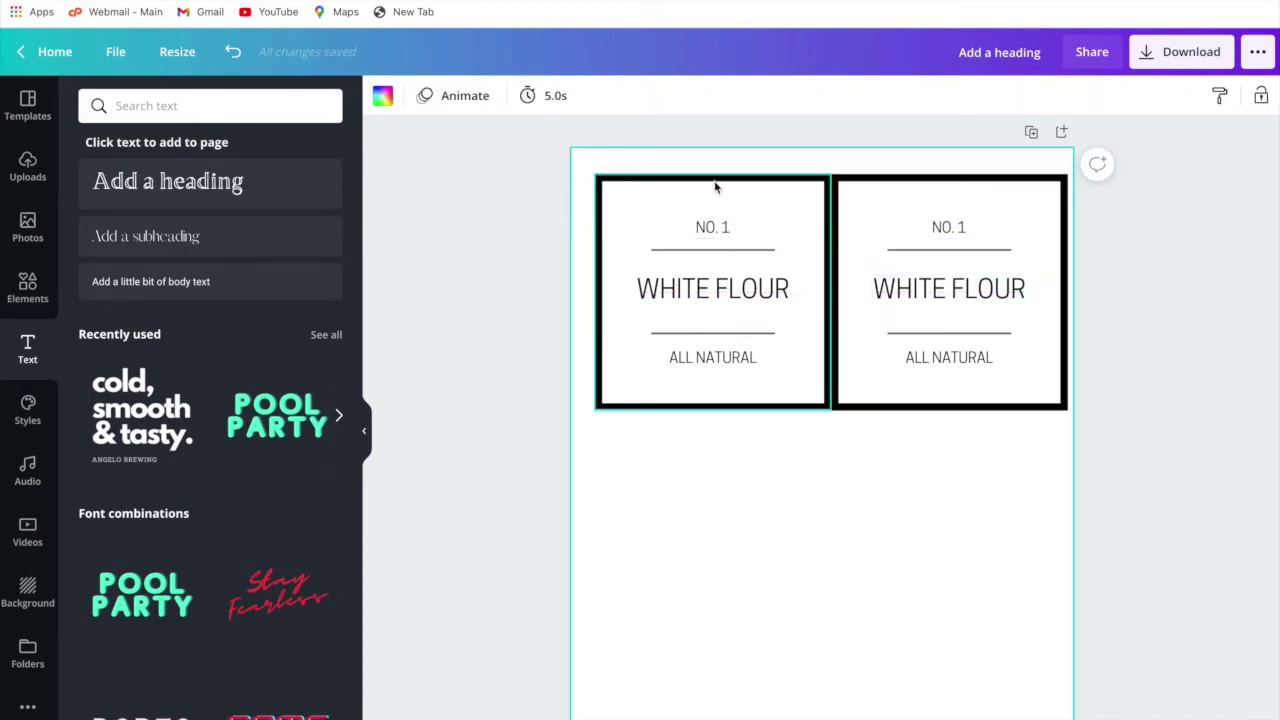
drag(590, 170, 829, 415)
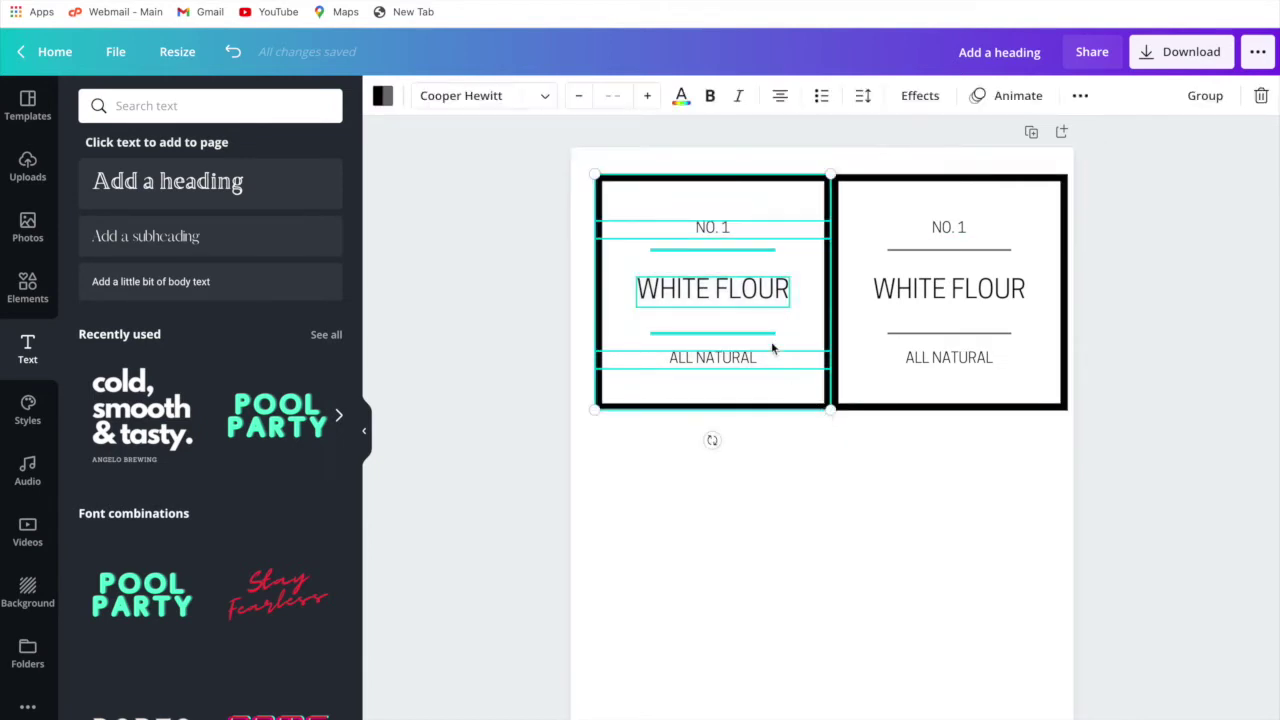
drag(711, 177, 705, 178)
Change the right label's number from NO. 1 to NO. 2
click(872, 473)
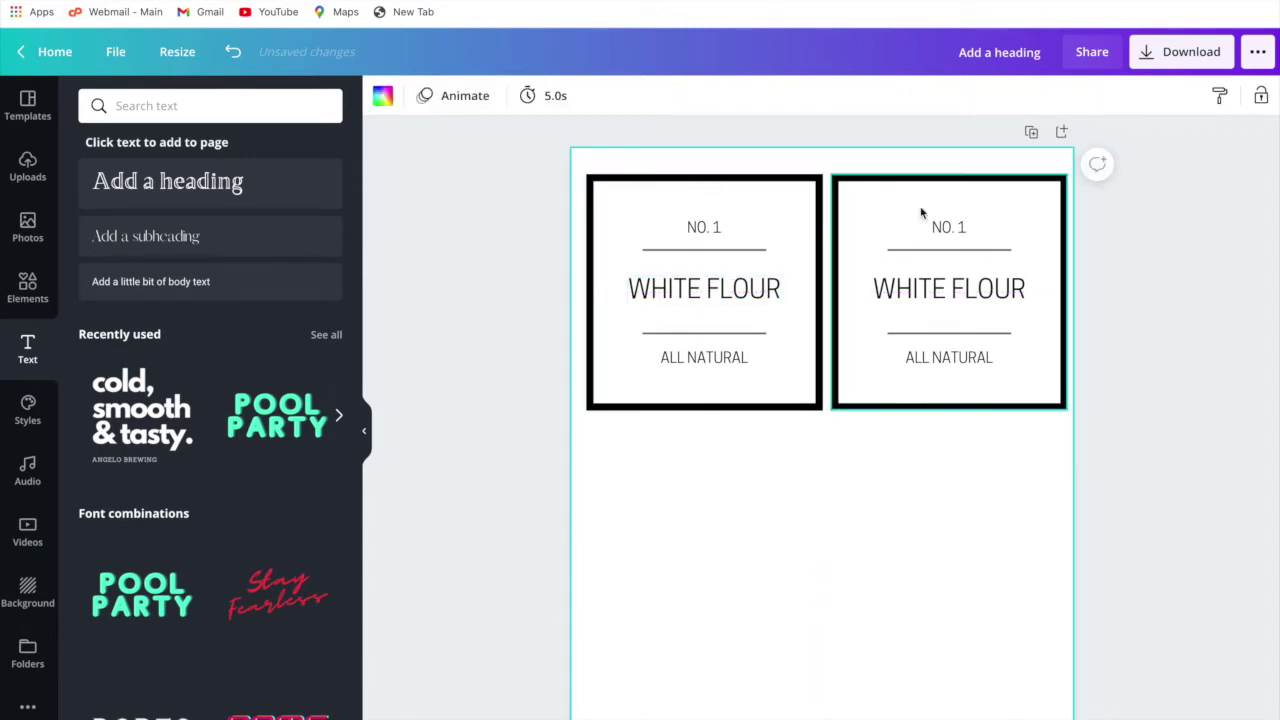
click(960, 229)
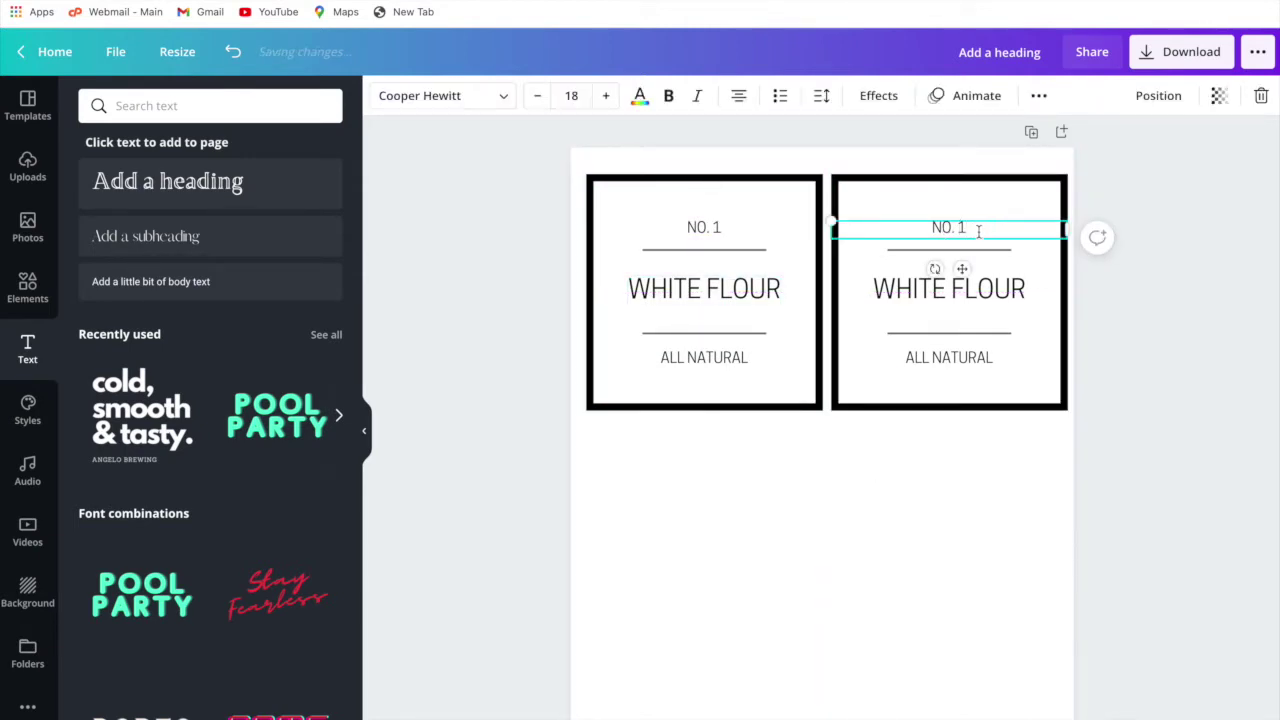
key(BackSpace)
text(2)
Replace FLOUR with SUGAR so the heading reads WHITE SUGAR
click(968, 290)
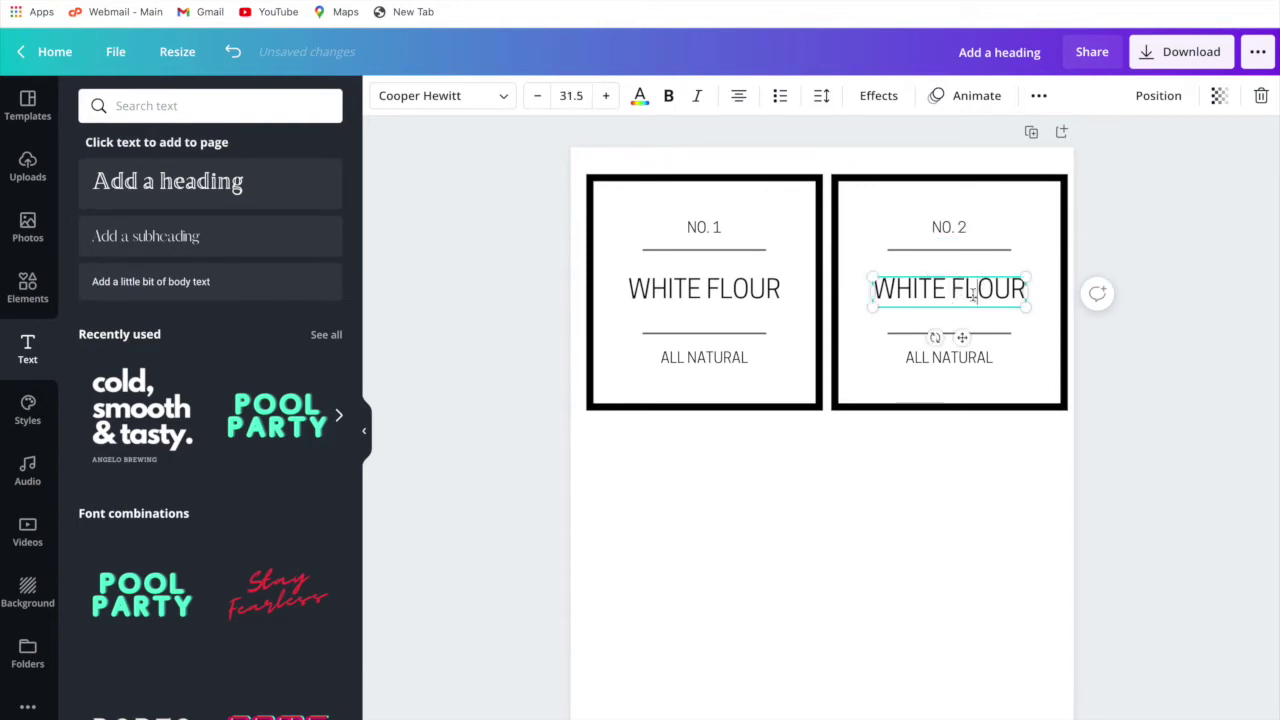
drag(953, 292, 1021, 292)
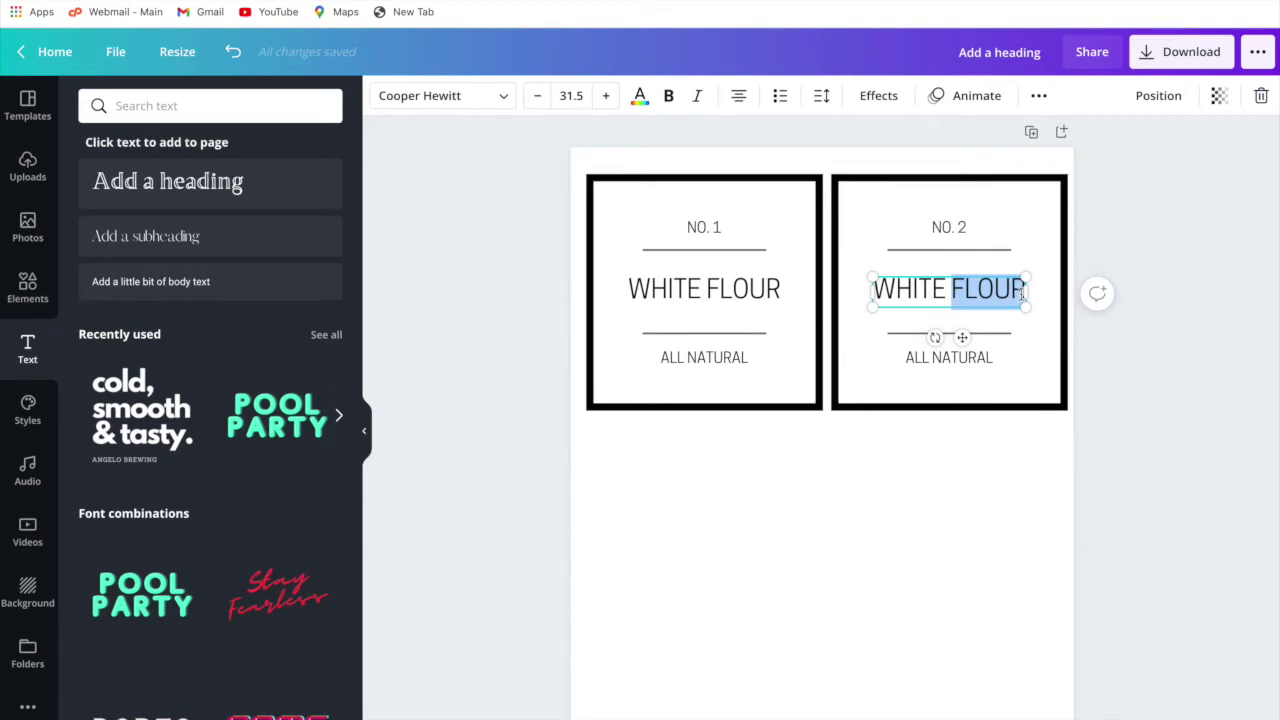
text(suga)
key(BackSpace)
key(BackSpace)
key(BackSpace)
key(BackSpace)
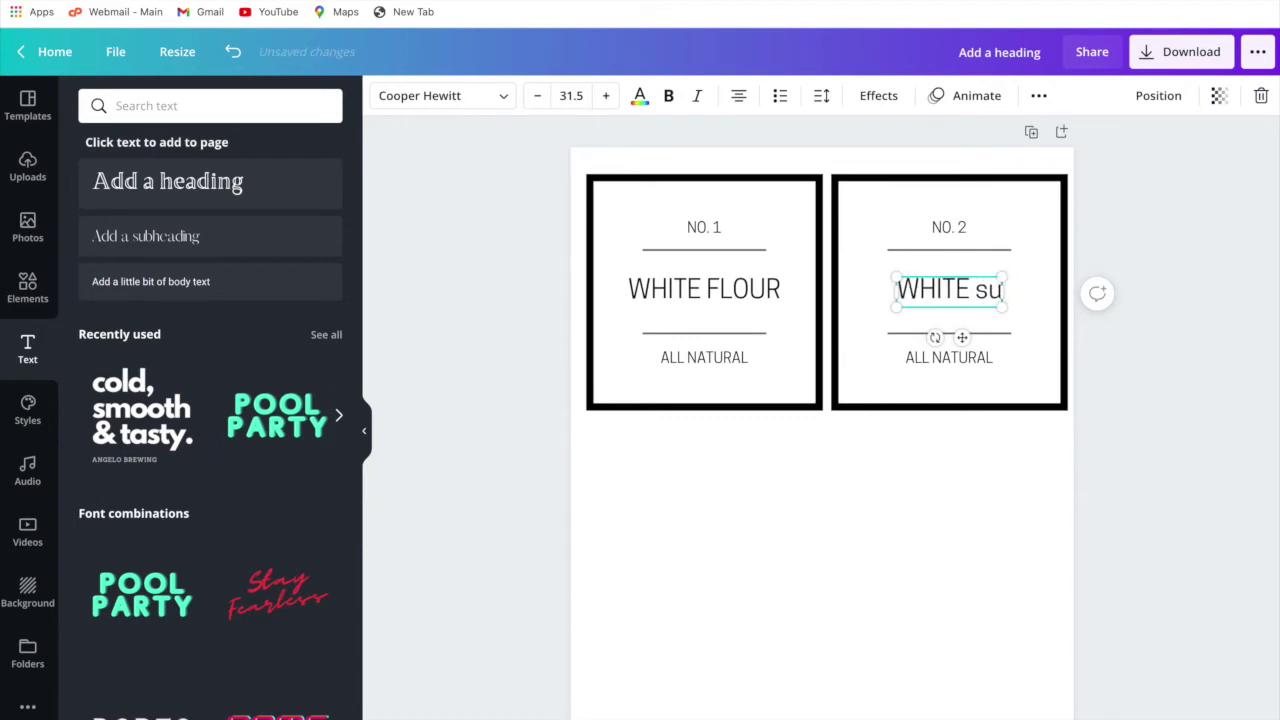
text(SUGAR)
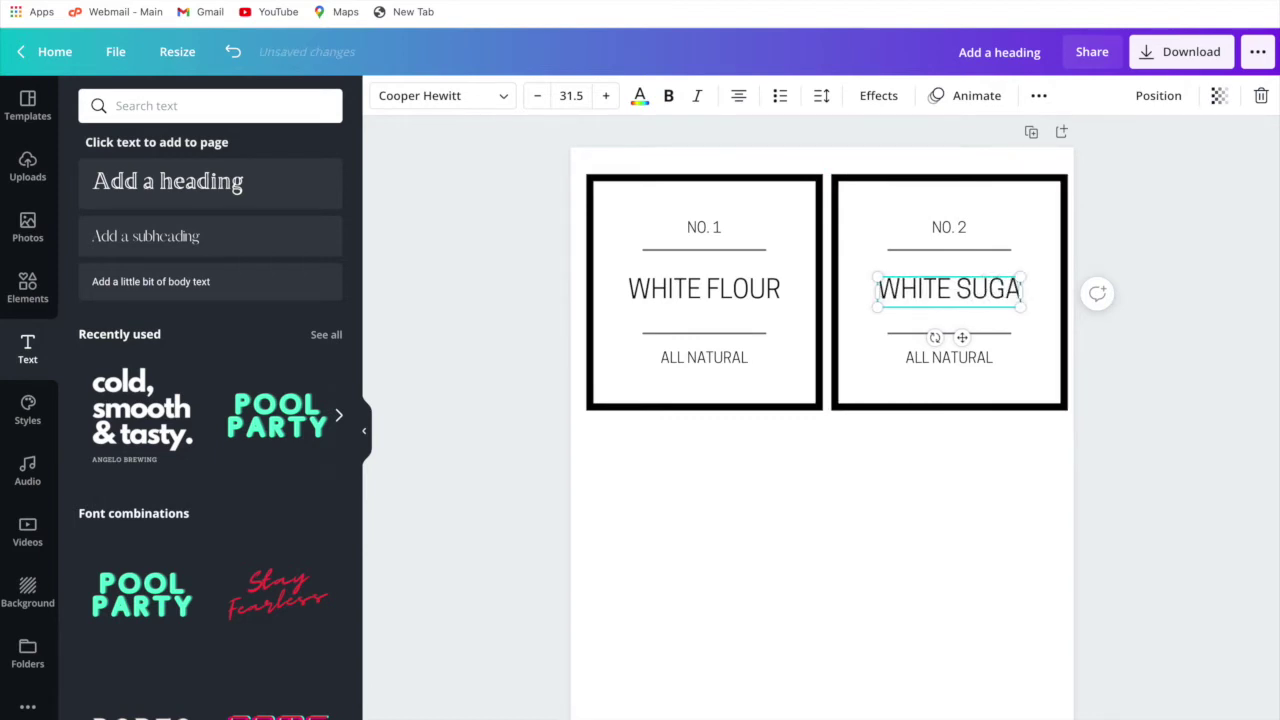
click(999, 477)
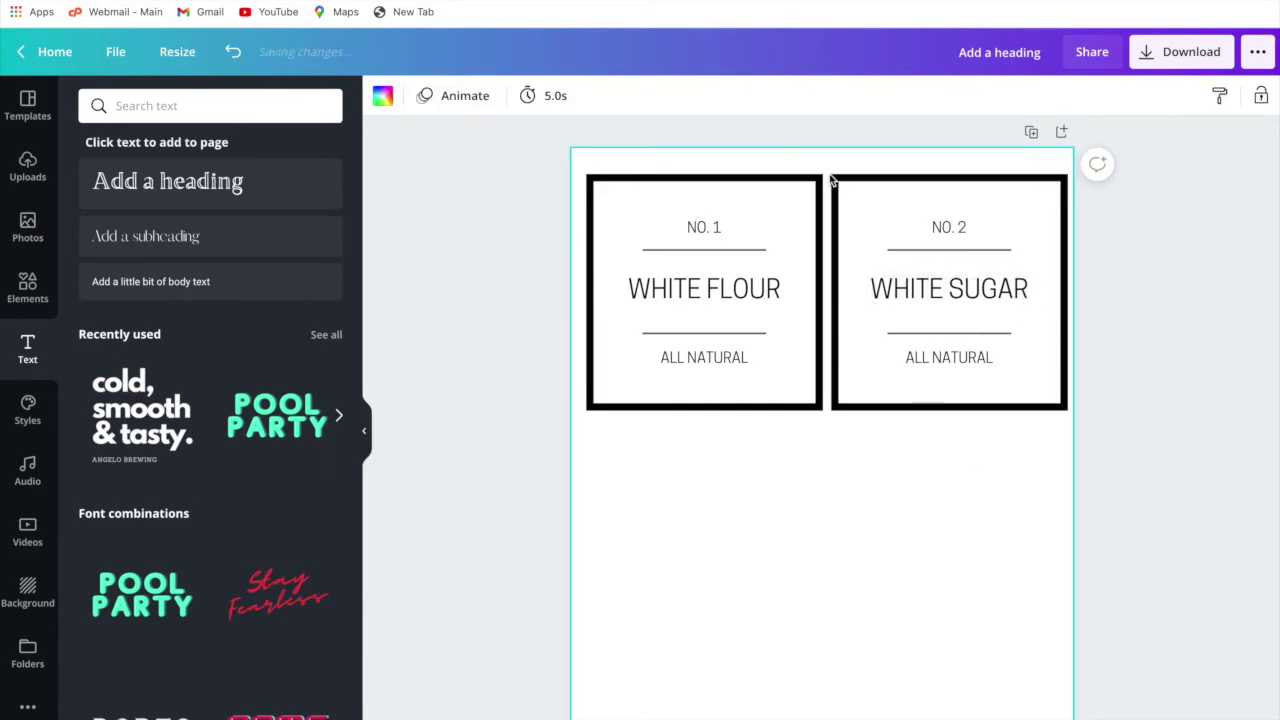
drag(831, 178, 1070, 418)
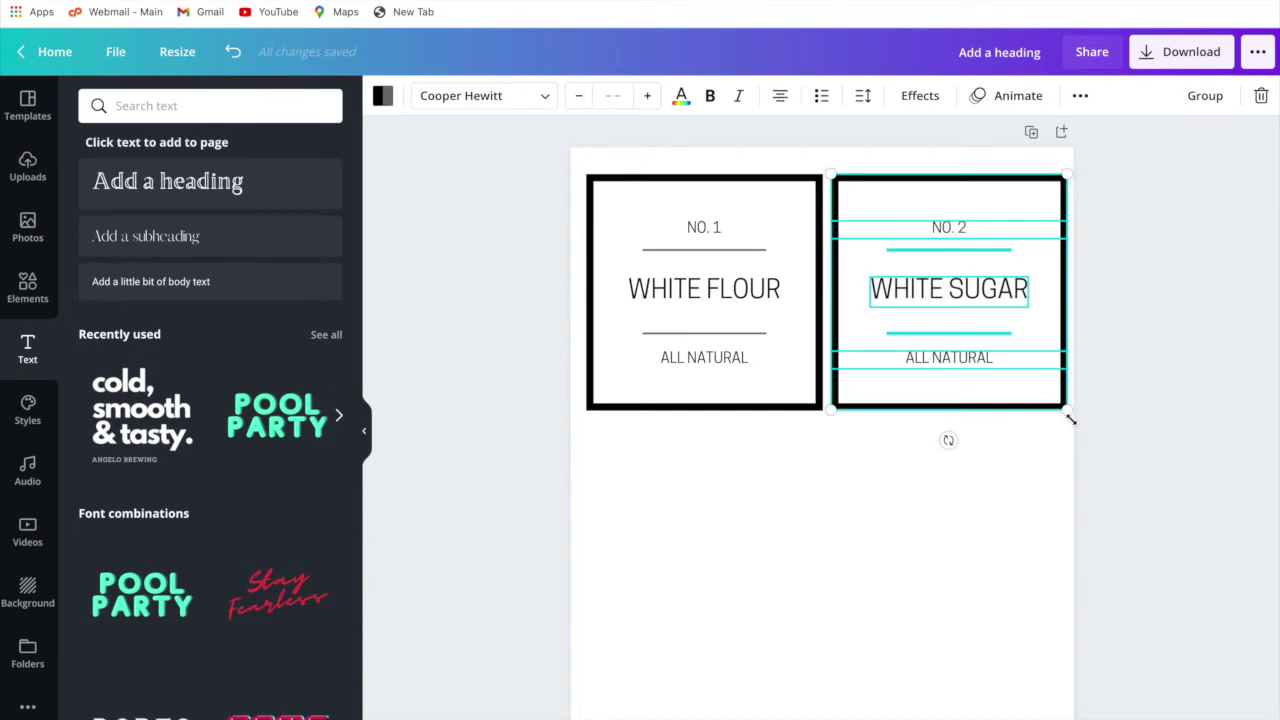
Duplicate the WHITE SUGAR label below the first label and renumber it NO. 3
key(ctrl+d)
drag(928, 197, 666, 431)
click(851, 469)
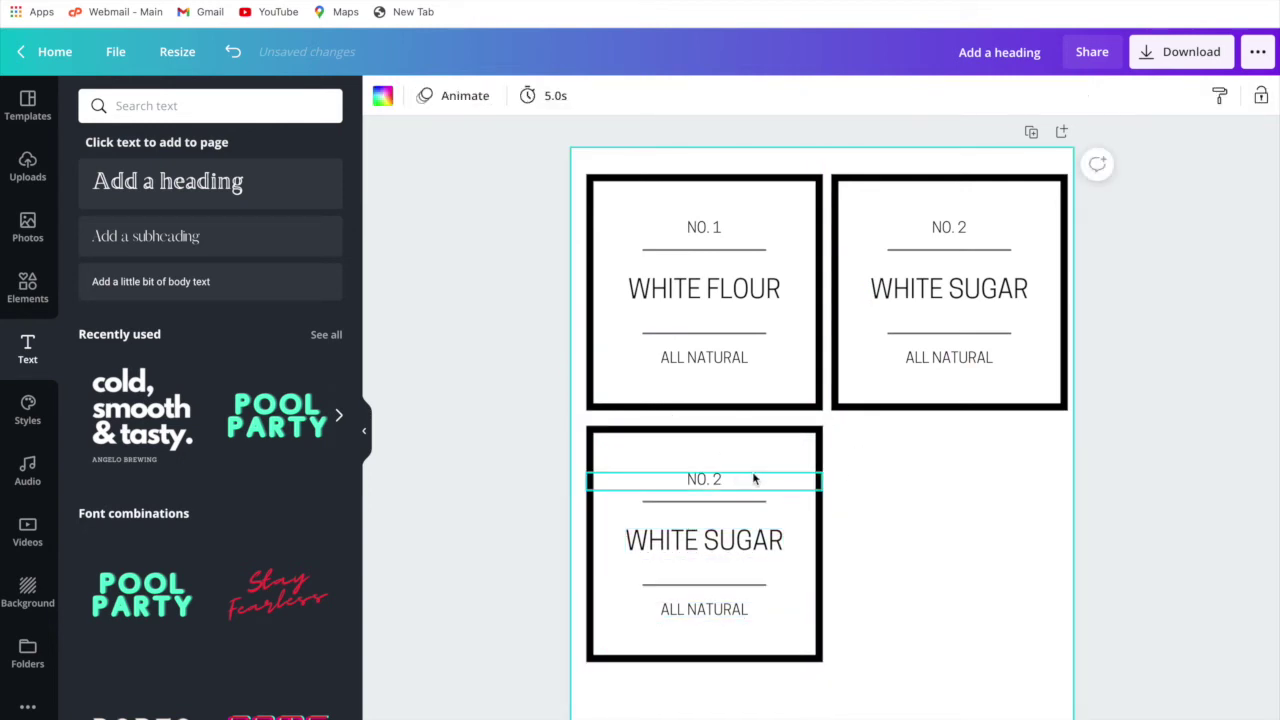
click(729, 482)
click(727, 479)
key(BackSpace)
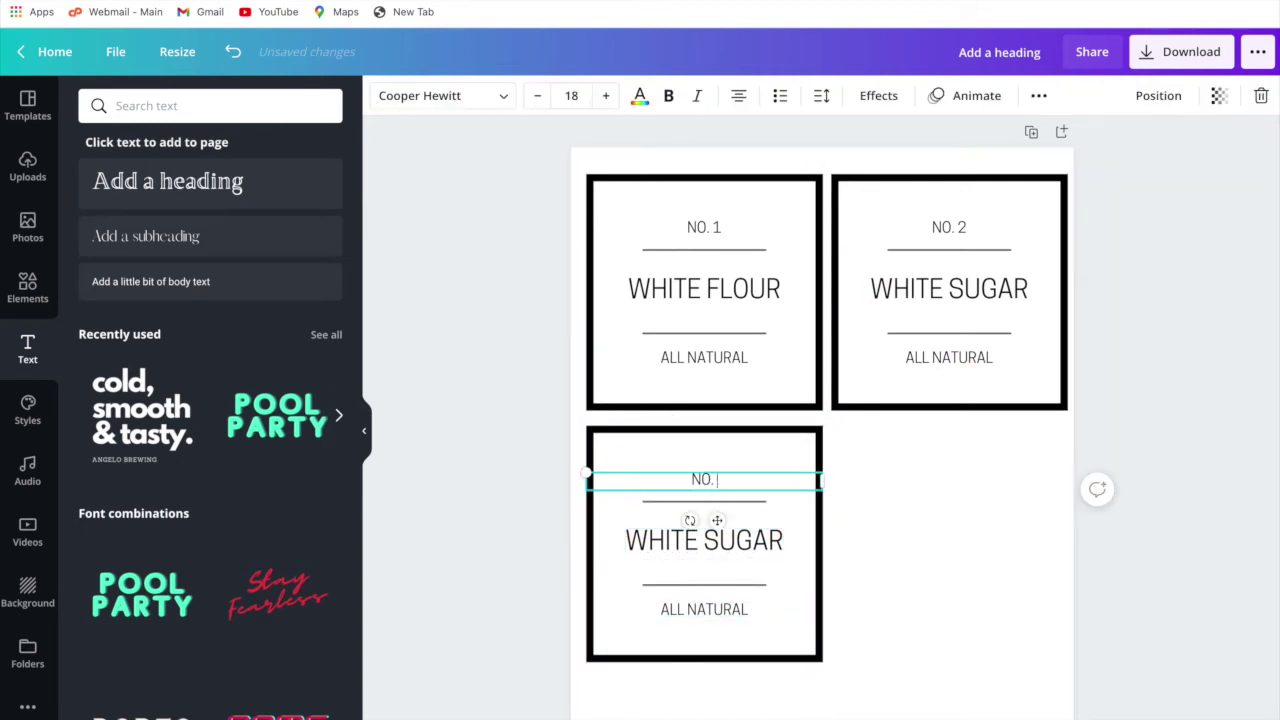
text(3)
Change the third label's heading to ROLLED OATS
click(758, 540)
scroll(768, 440, down, 1)
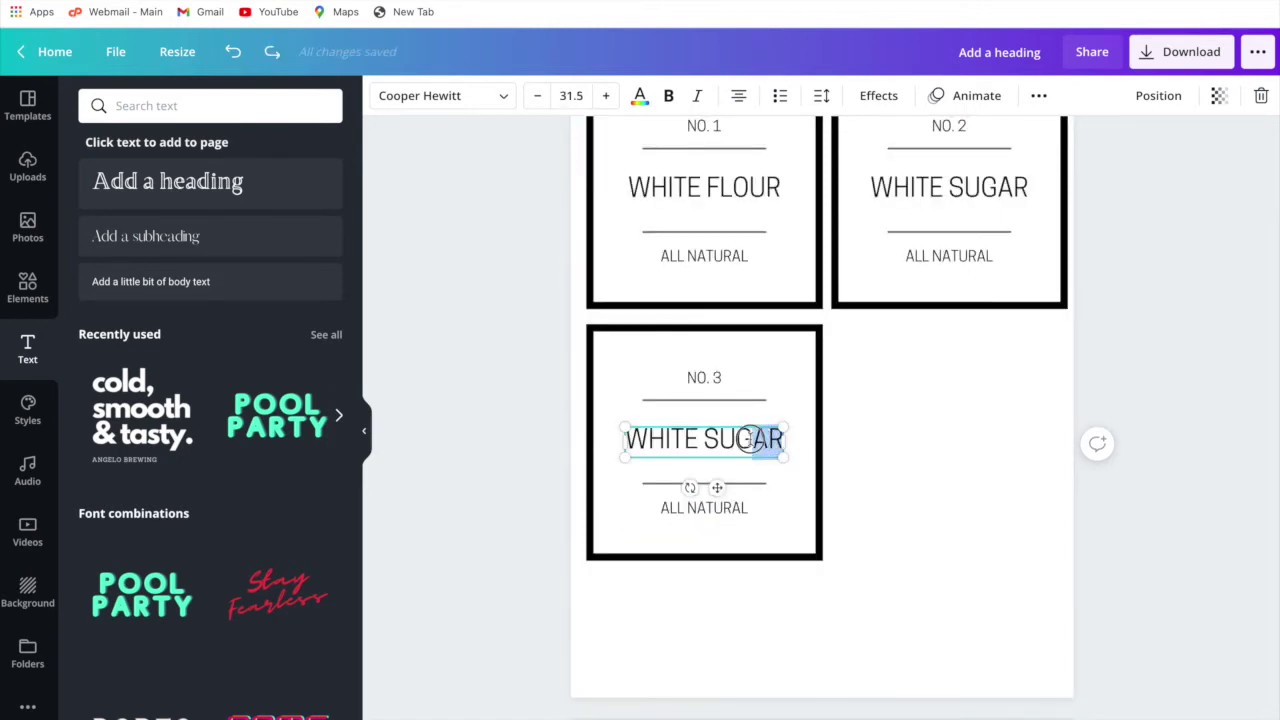
drag(750, 439, 655, 437)
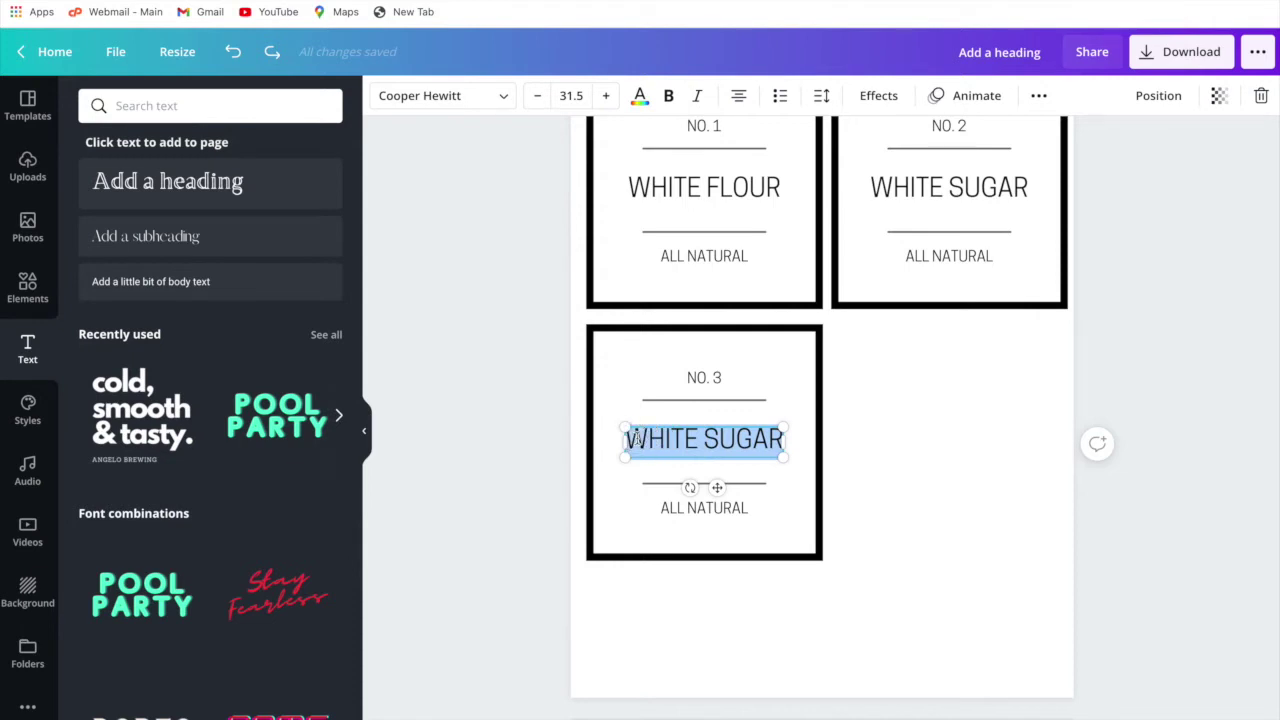
text(ROLLED O)
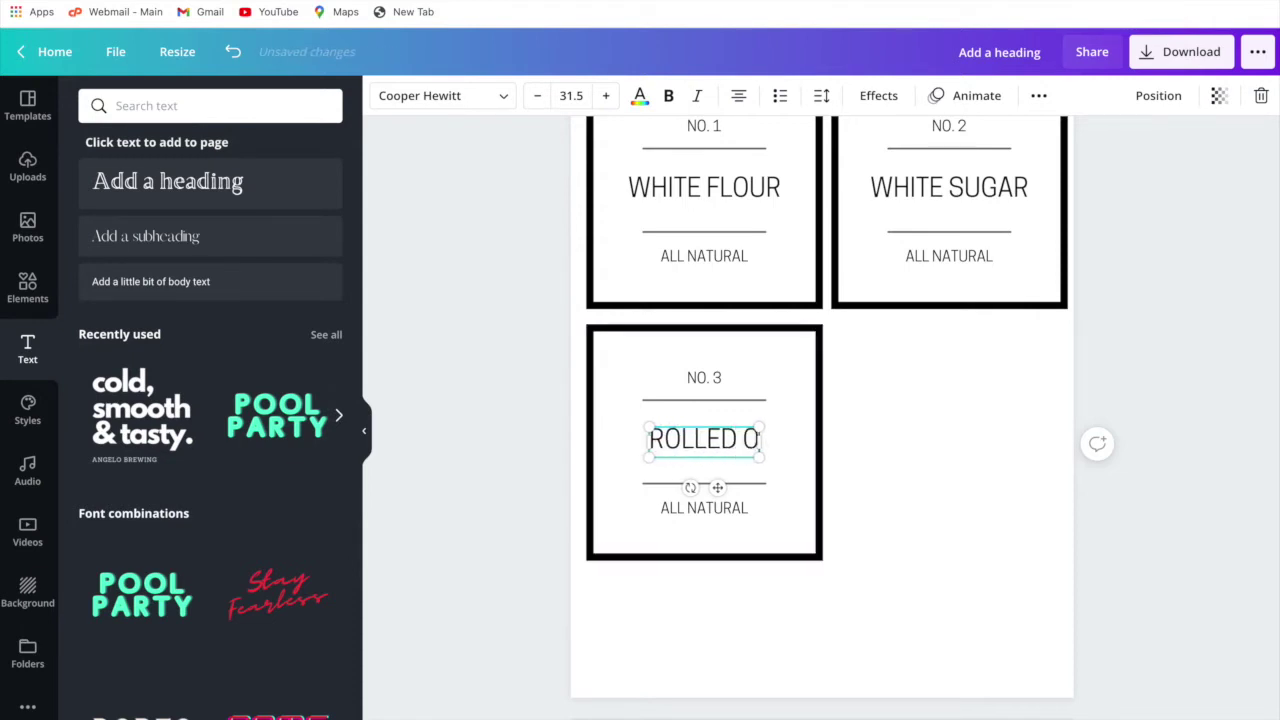
text(ATS)
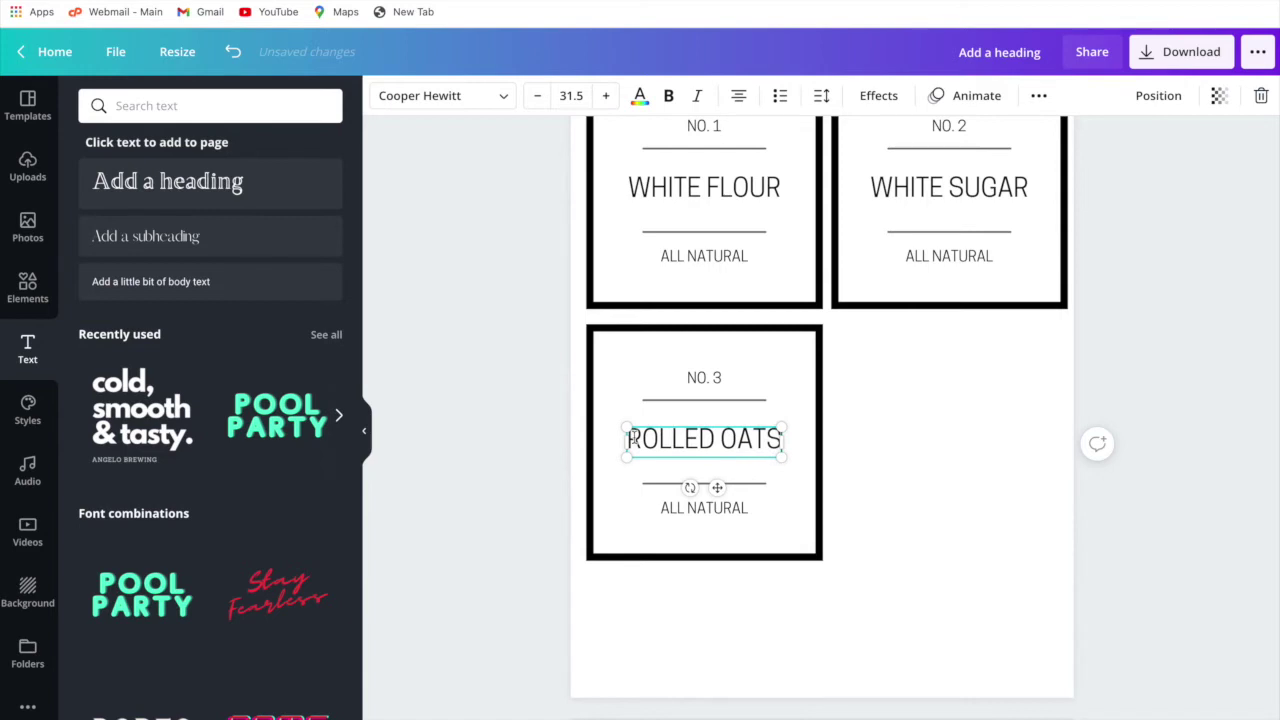
click(951, 434)
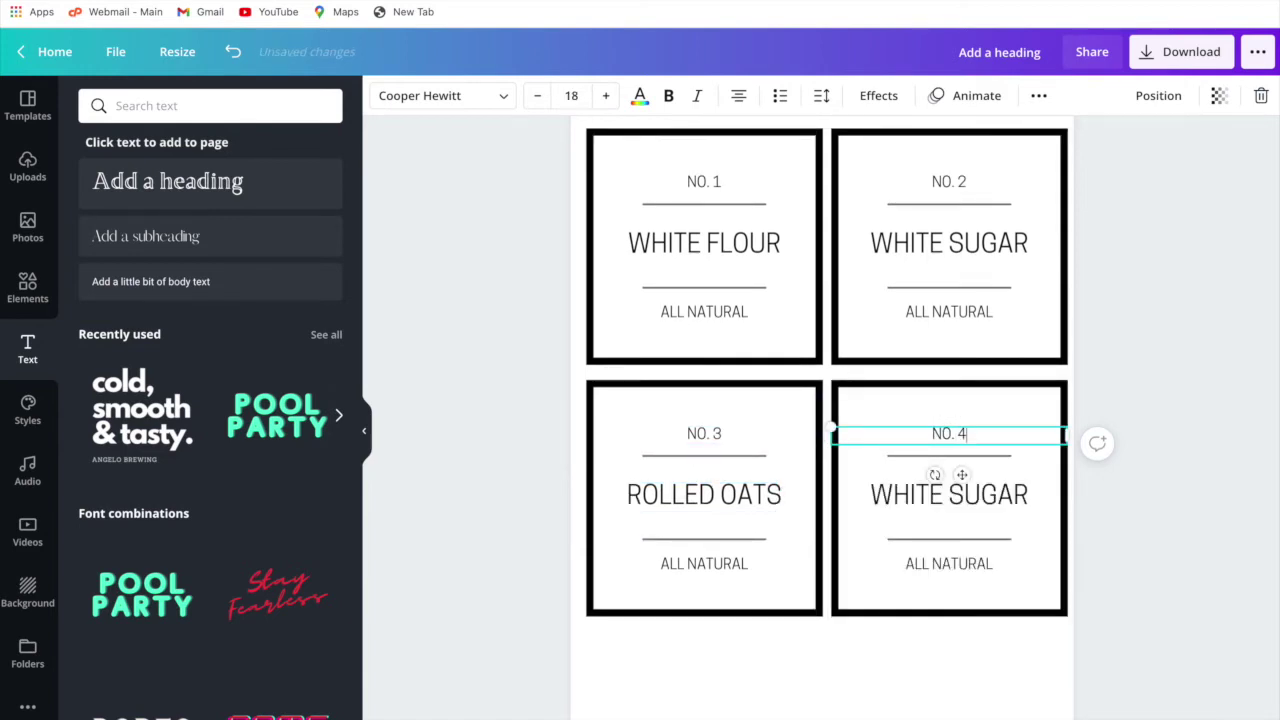
Change the fourth label's heading from WHITE SUGAR to QUICK OATS
click(960, 497)
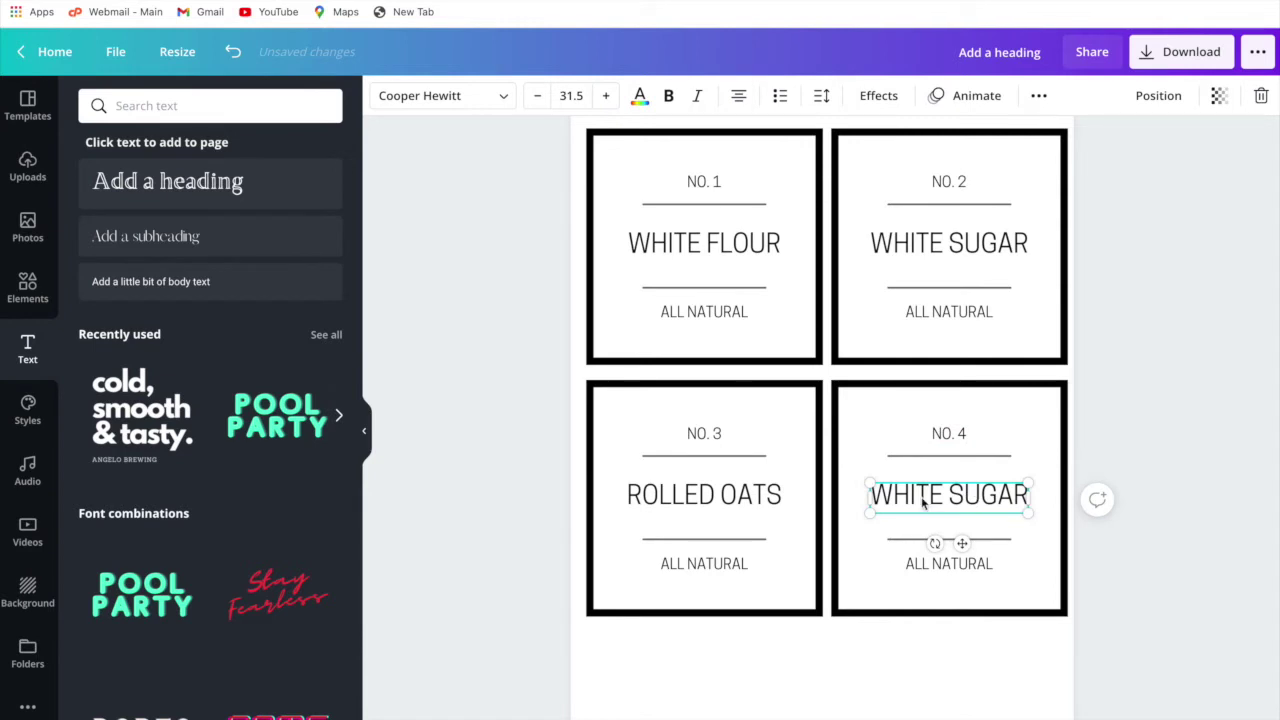
double_click(988, 502)
drag(1030, 497, 1004, 495)
click(232, 52)
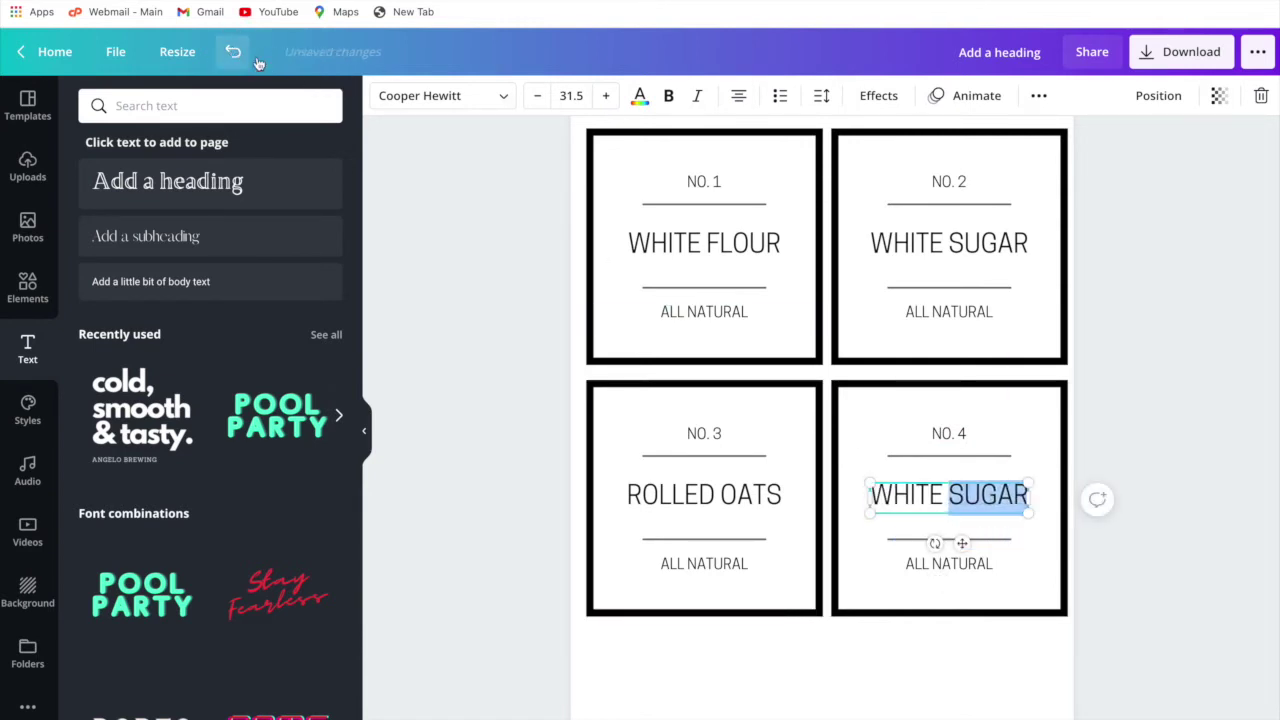
click(962, 500)
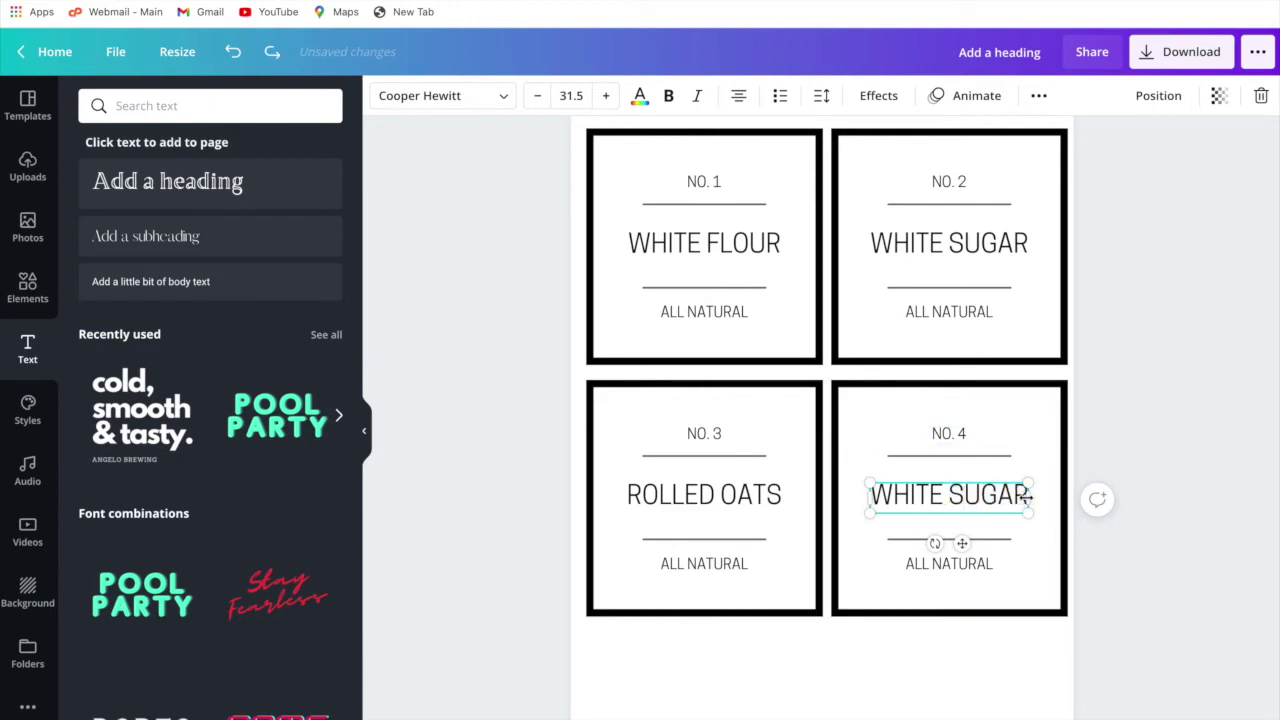
drag(1012, 497, 875, 500)
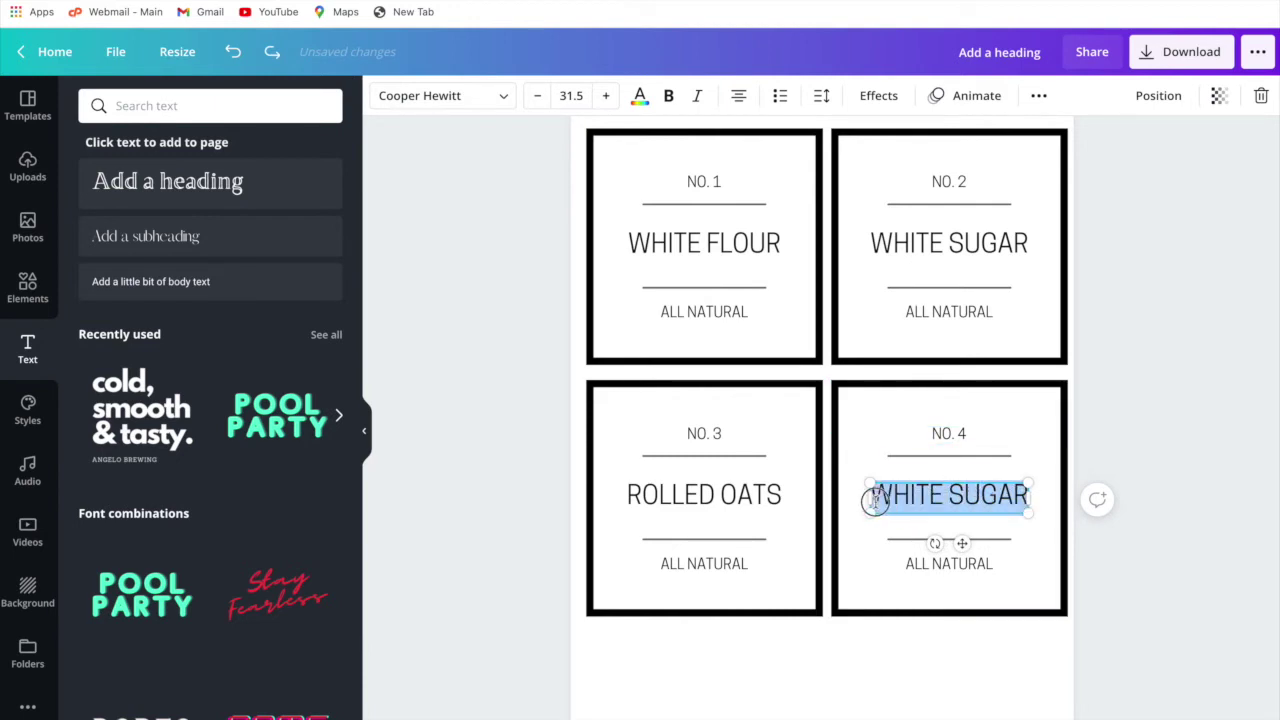
text(QUIC)
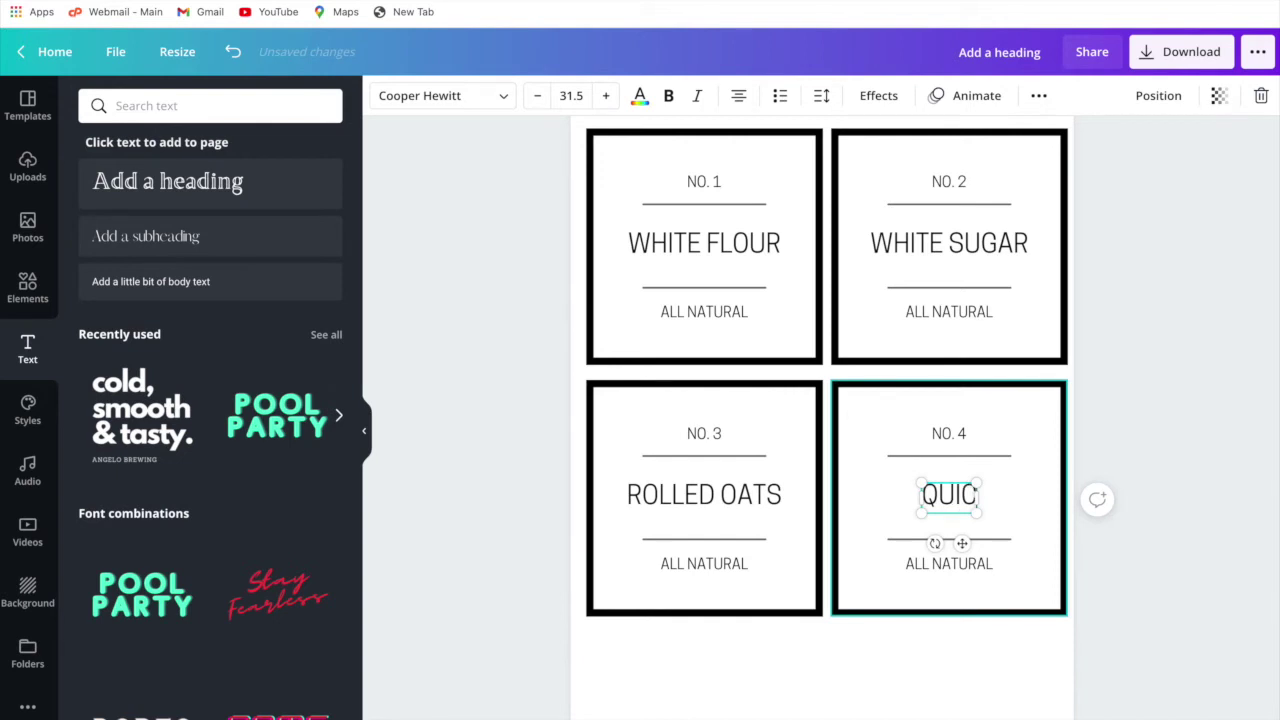
text(K OATS)
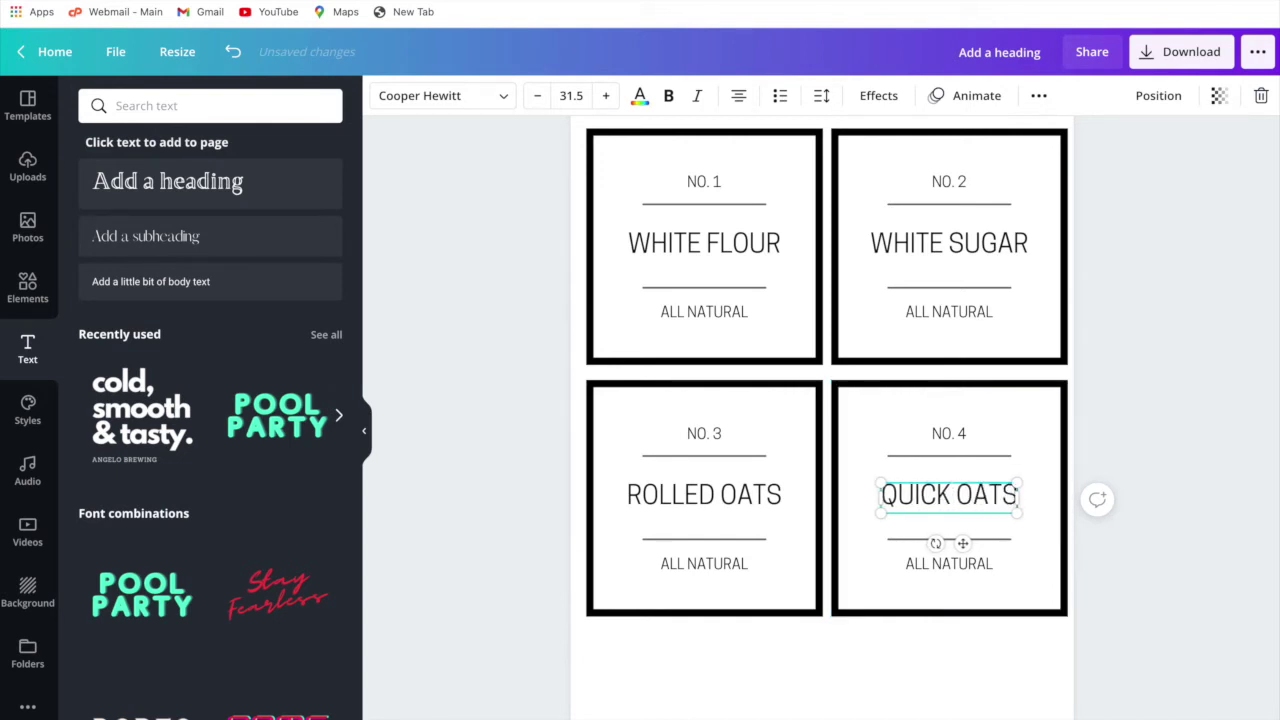
click(965, 640)
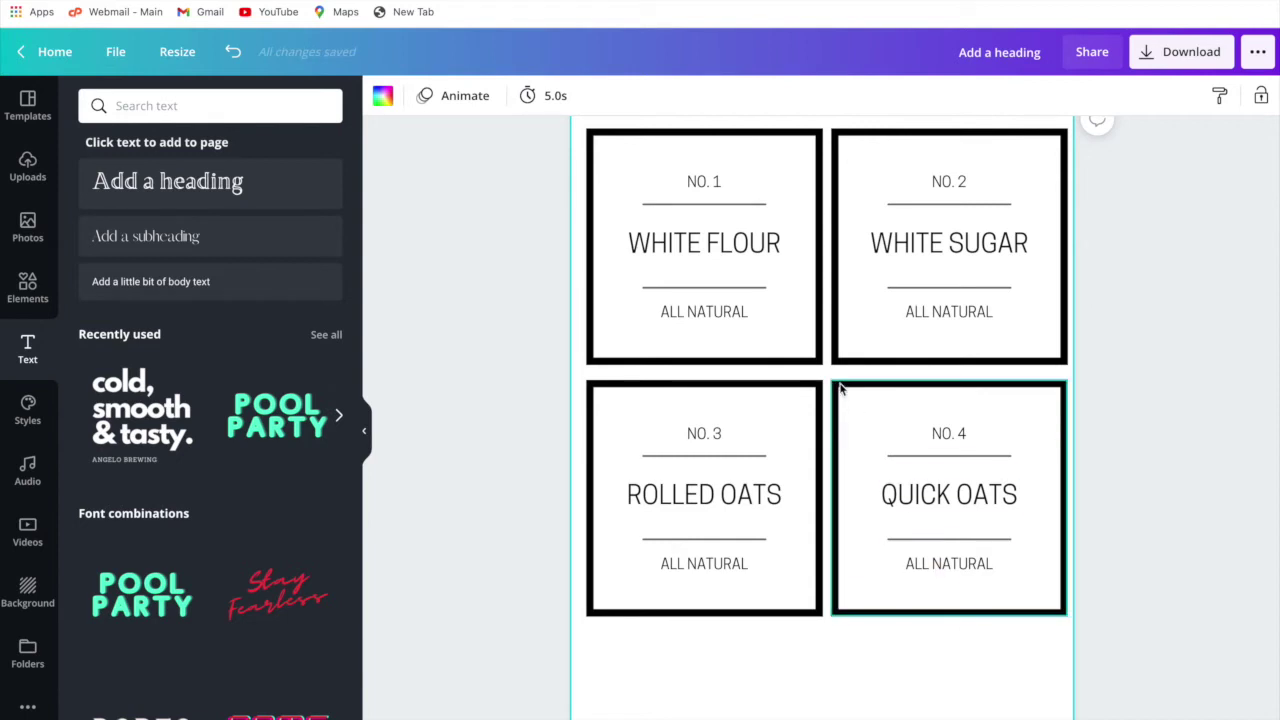
Select the whole QUICK OATS label and duplicate it with Ctrl+D
drag(831, 380, 1071, 623)
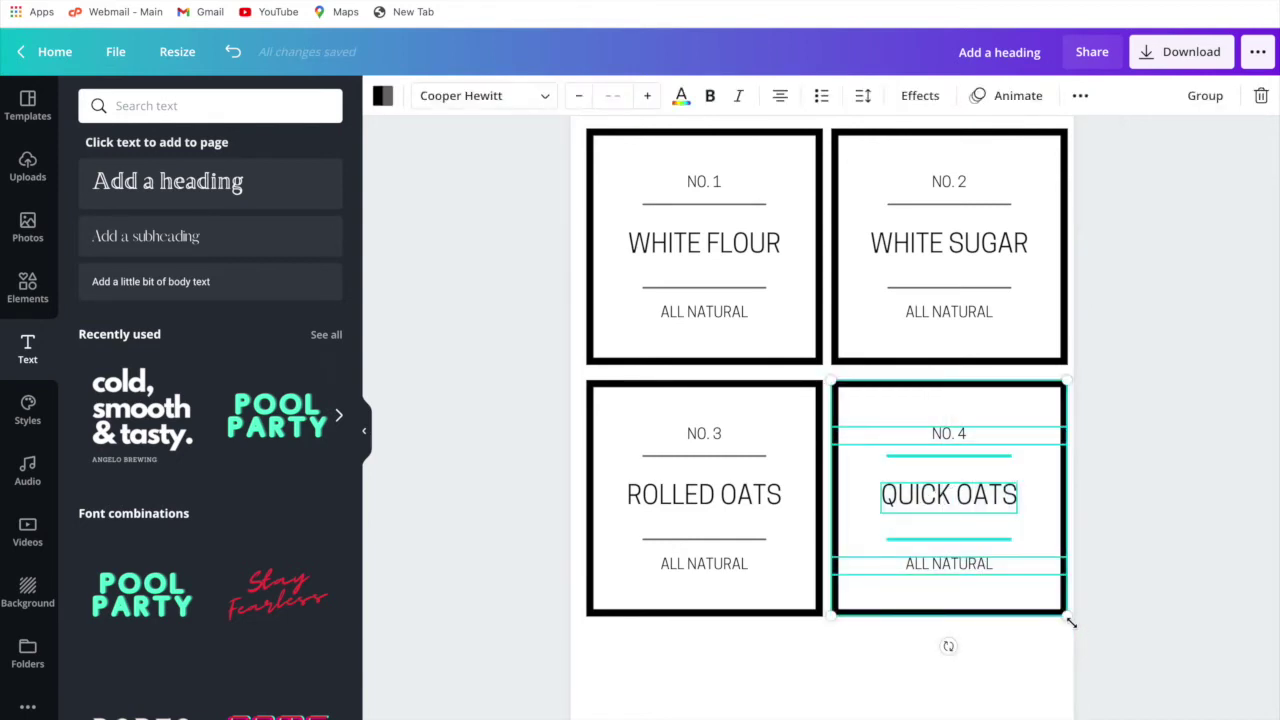
key(ctrl+d)
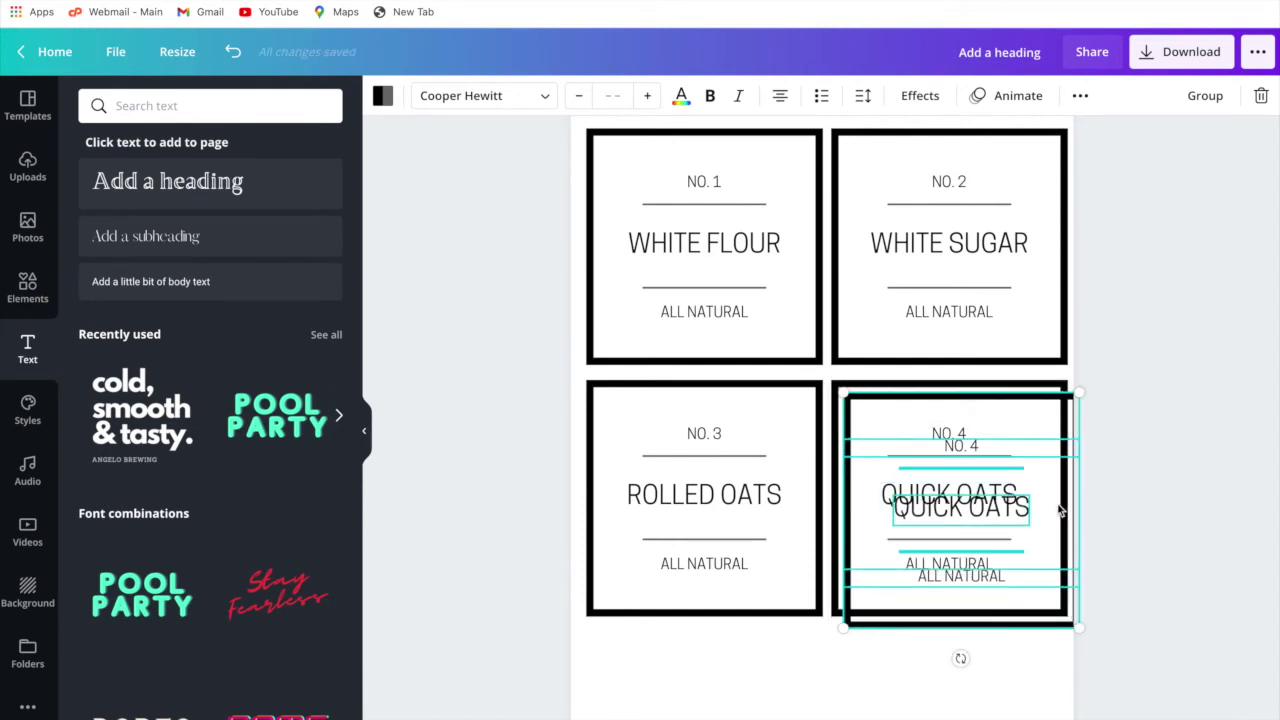
scroll(1061, 511, down, 1)
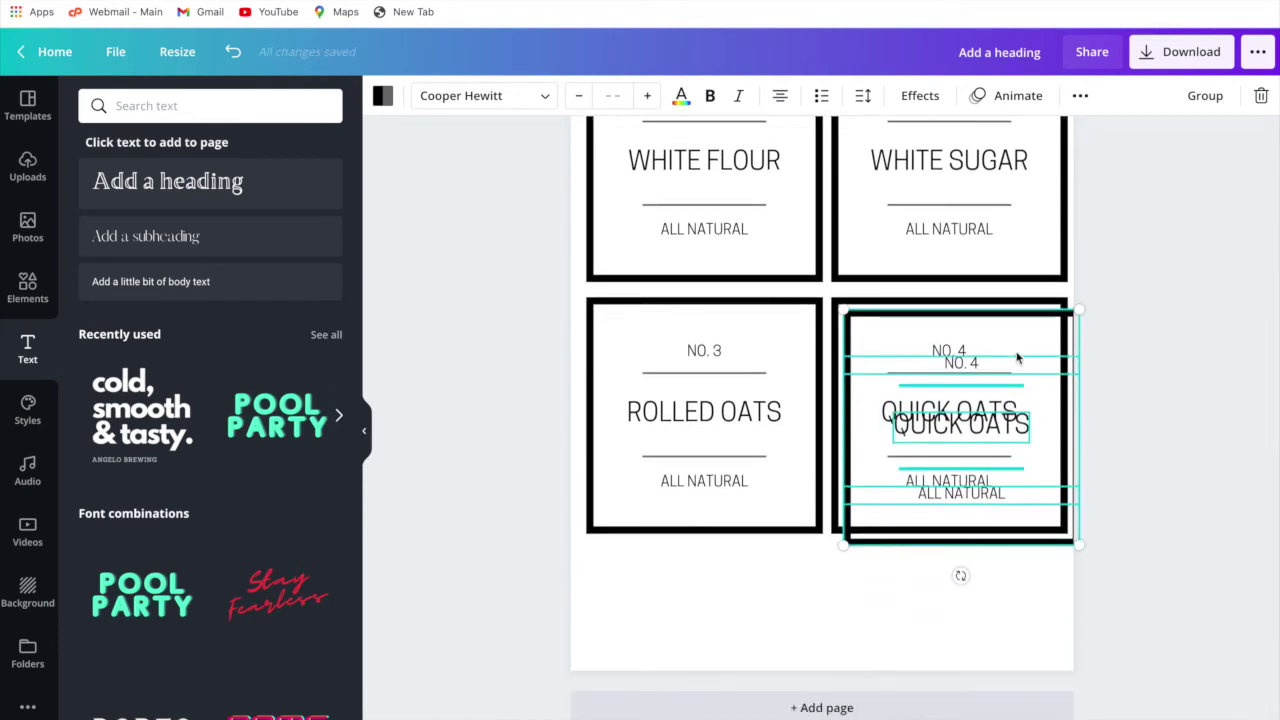
Add a second page and drag the duplicate label onto Page 2
click(821, 707)
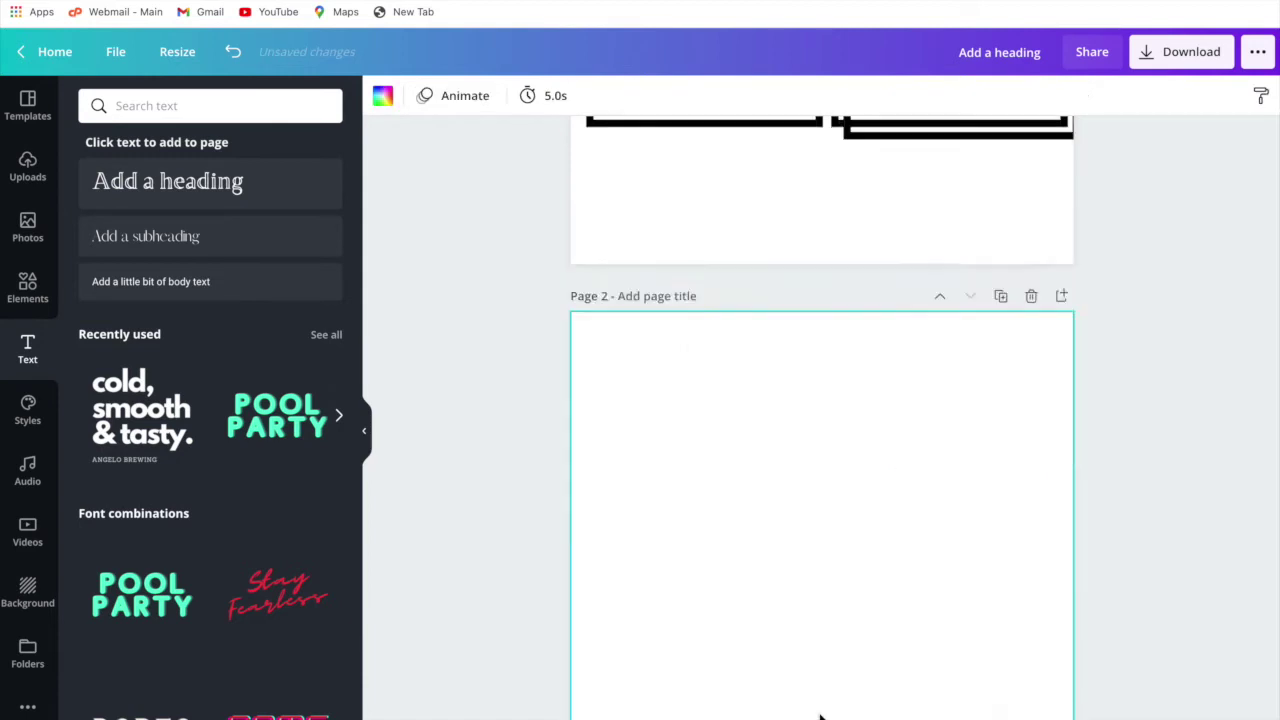
scroll(903, 475, up, 5)
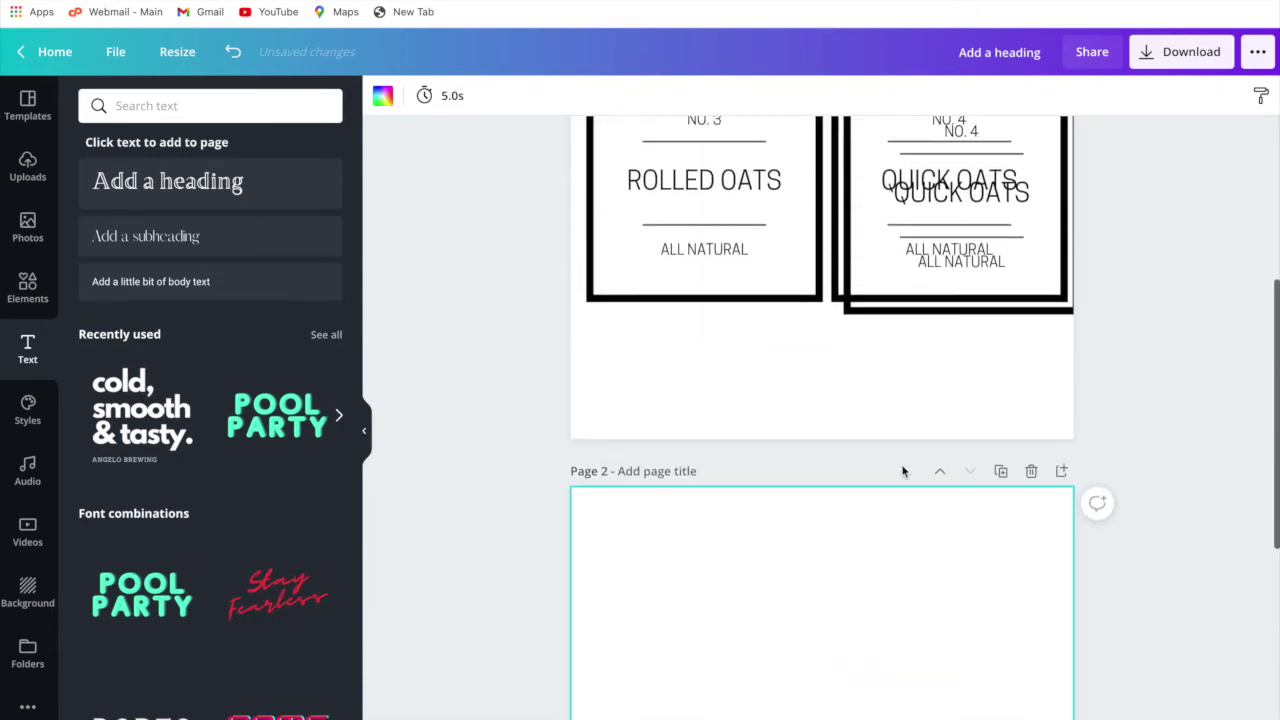
scroll(903, 470, up, 2)
drag(909, 373, 651, 696)
scroll(931, 686, up, 2)
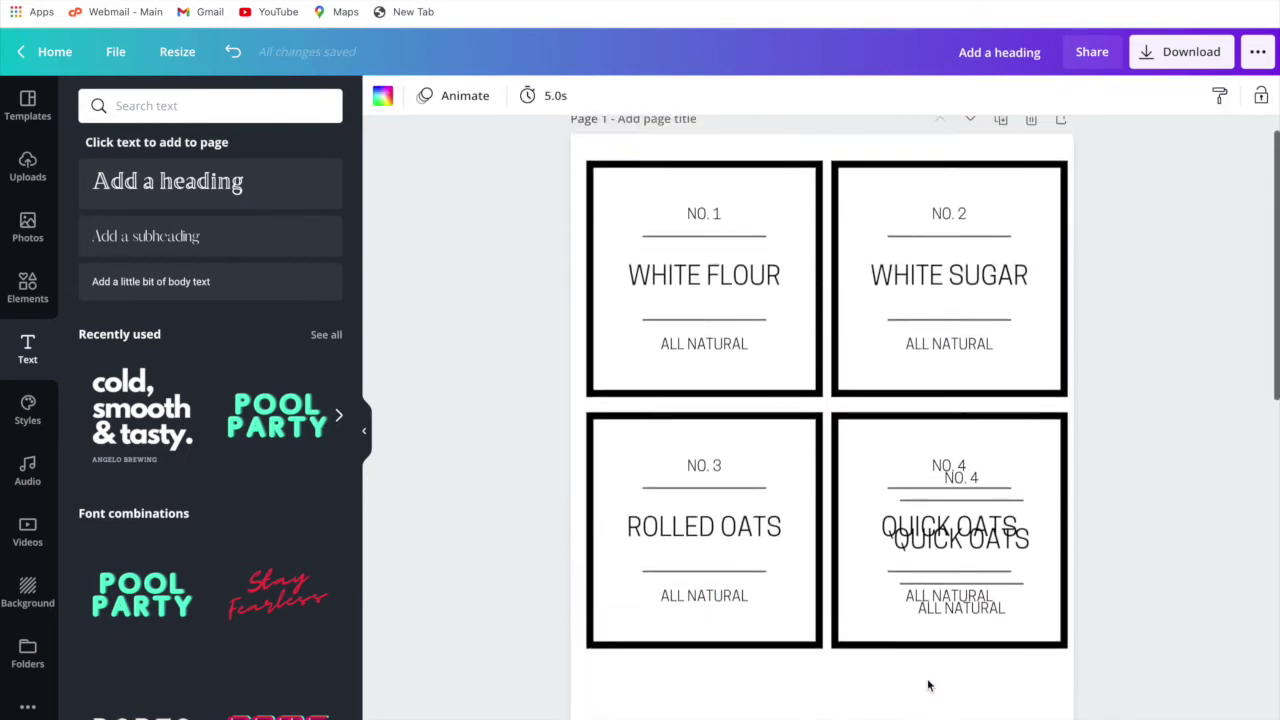
scroll(926, 680, down, 3)
Renumber the copied label to NO. 5 and retitle its heading BREAD CRUMBS
double_click(716, 541)
key(BackSpace)
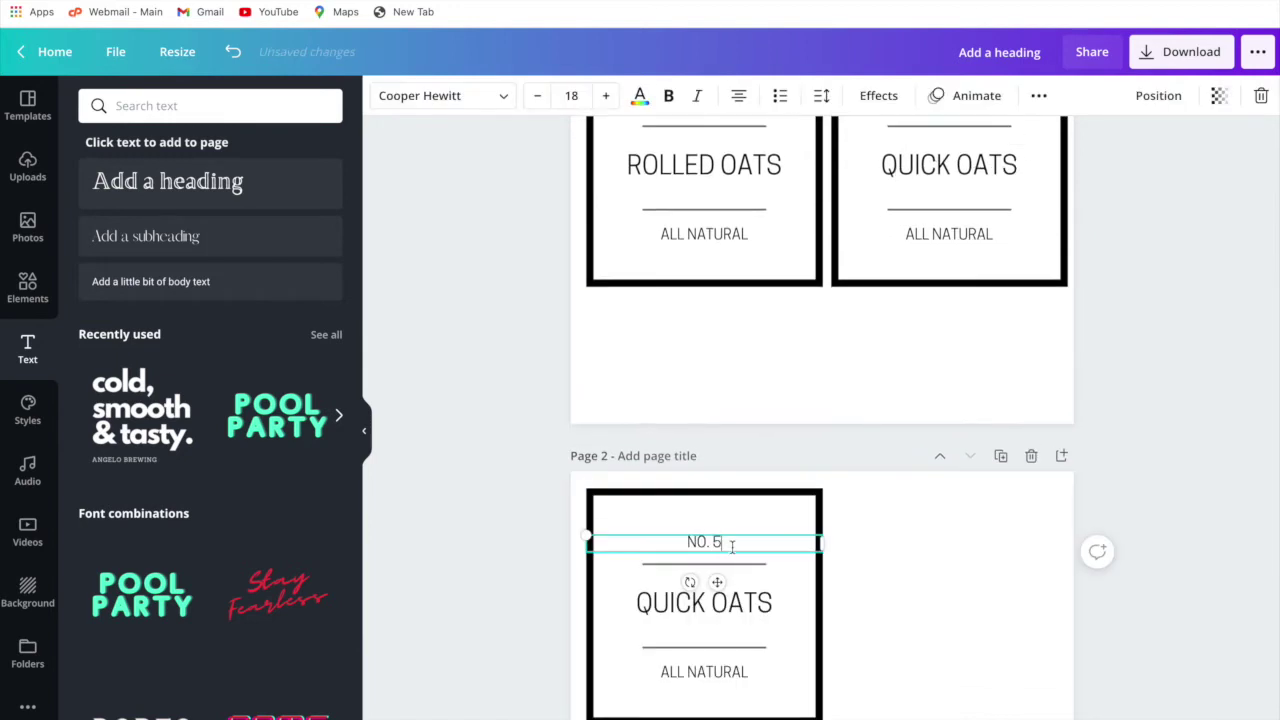
click(736, 603)
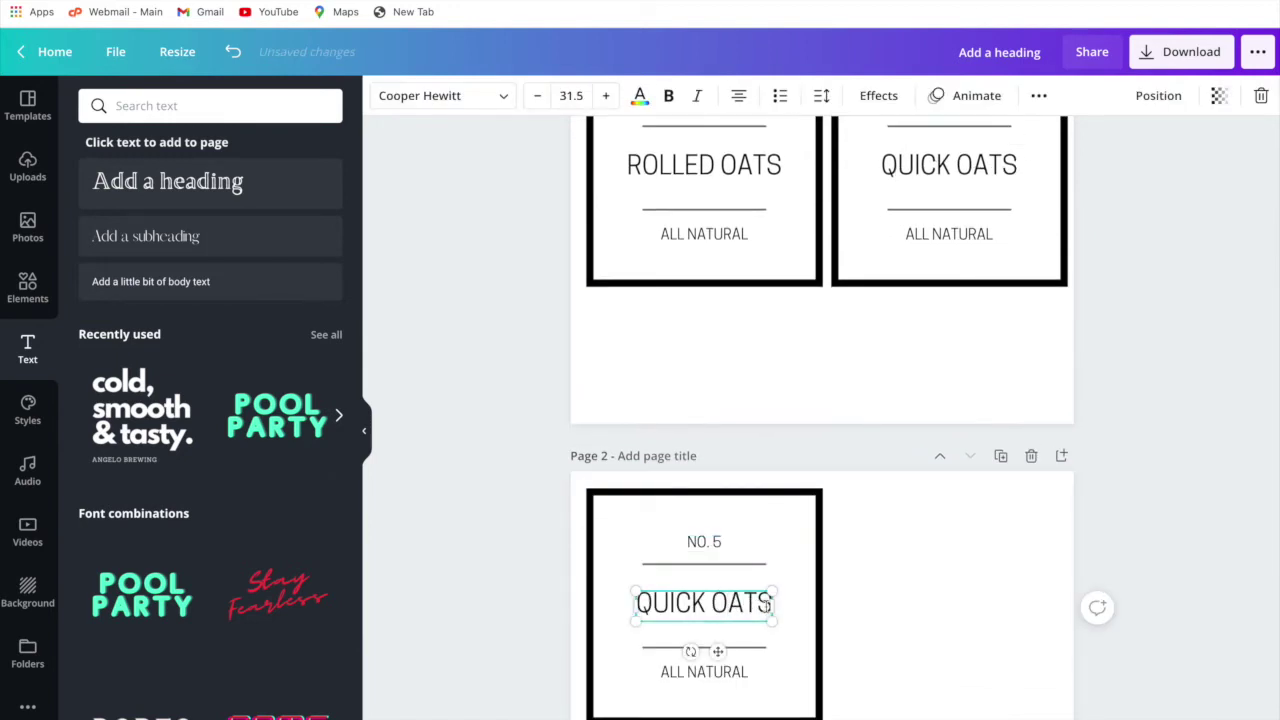
drag(771, 600, 643, 602)
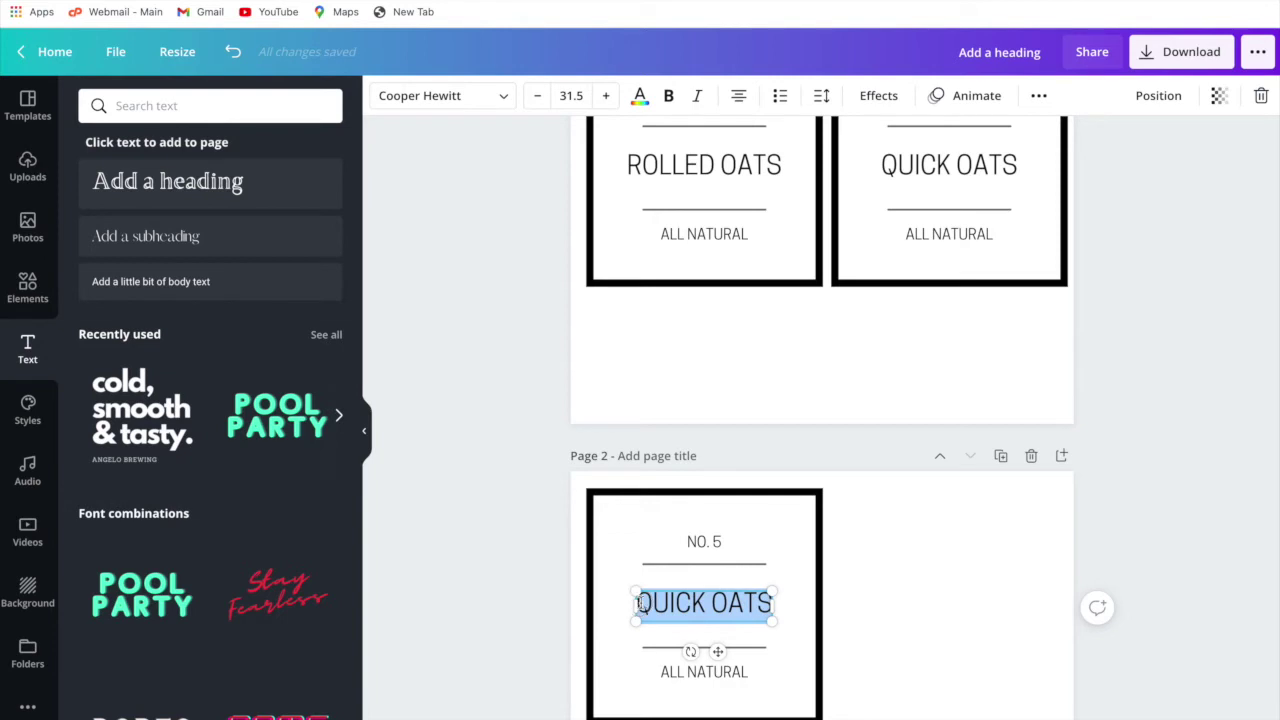
text(BREAK)
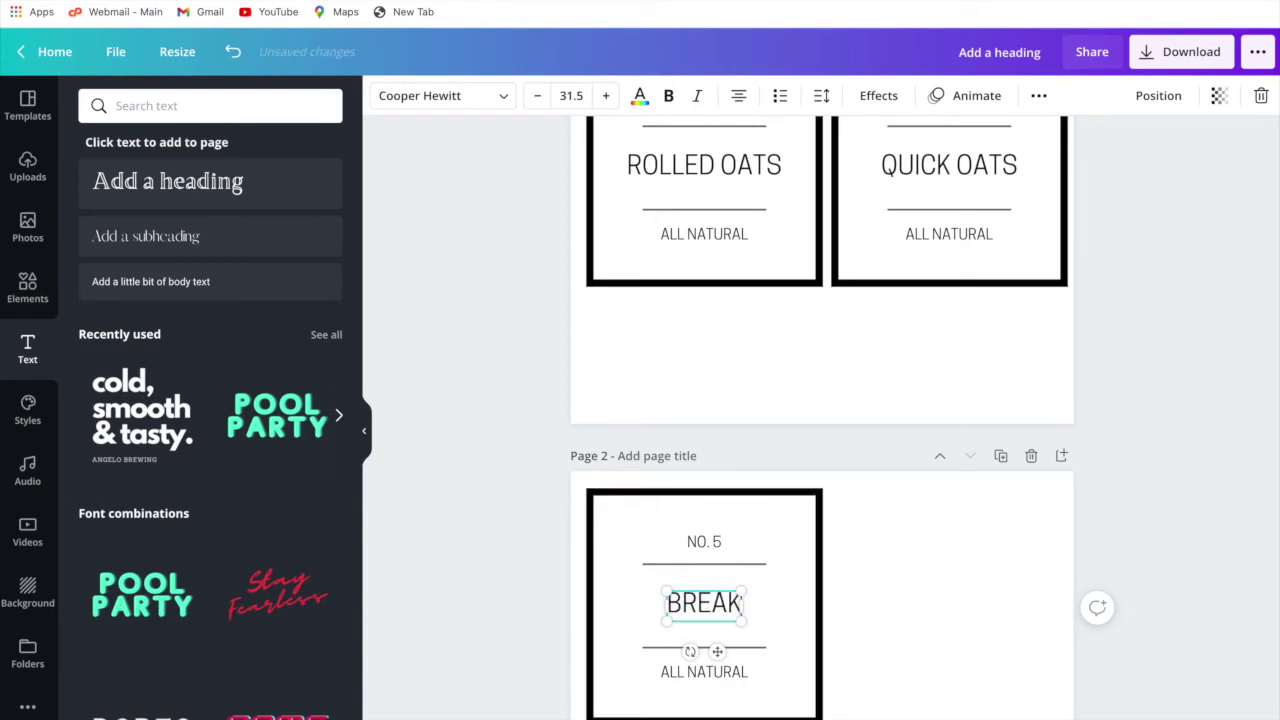
key(BackSpace)
text(D CRUMBS)
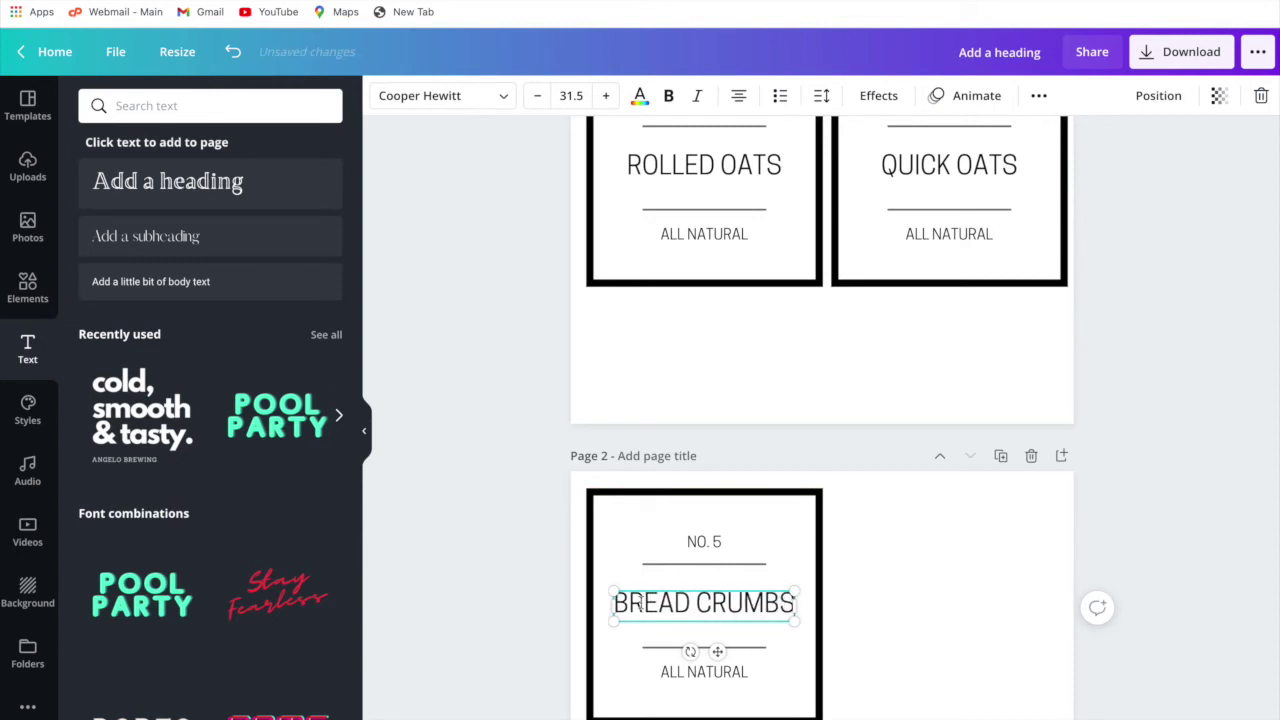
click(863, 624)
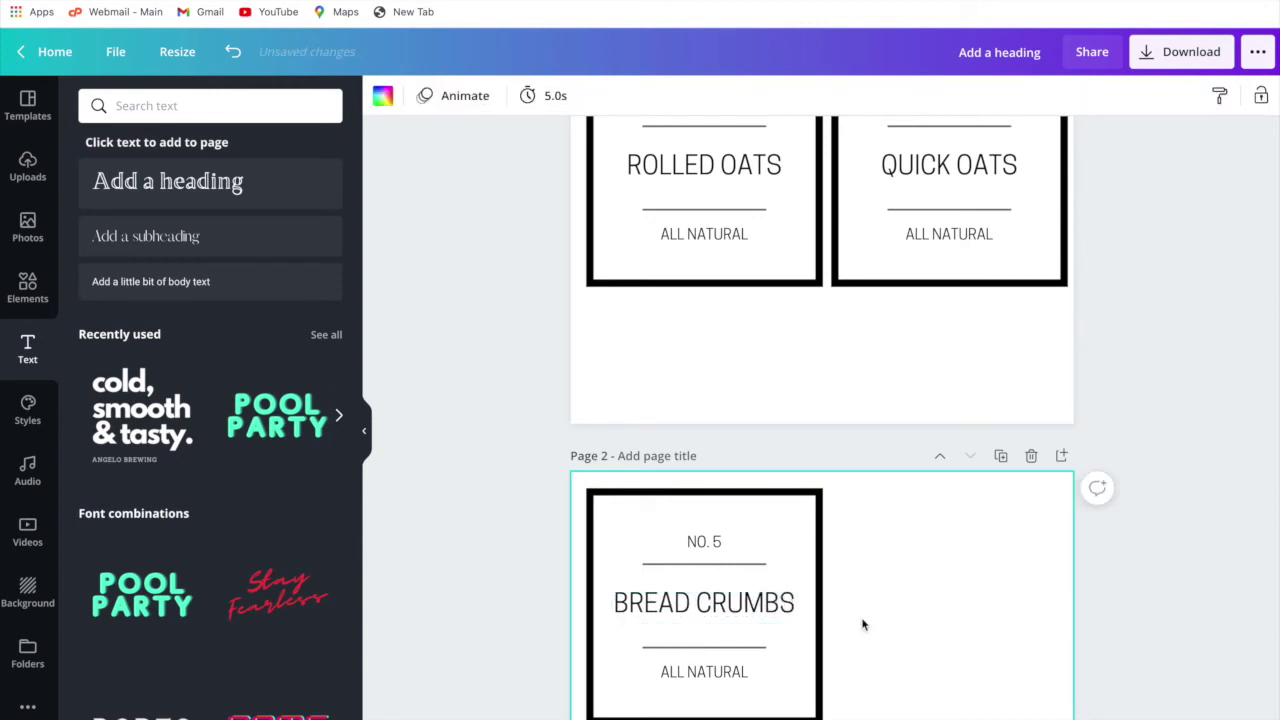
Shrink the No. 5 square frame to about 3.3 and move NO. 5 and BREAD CRUMBS up inside it
click(819, 711)
drag(819, 716, 797, 693)
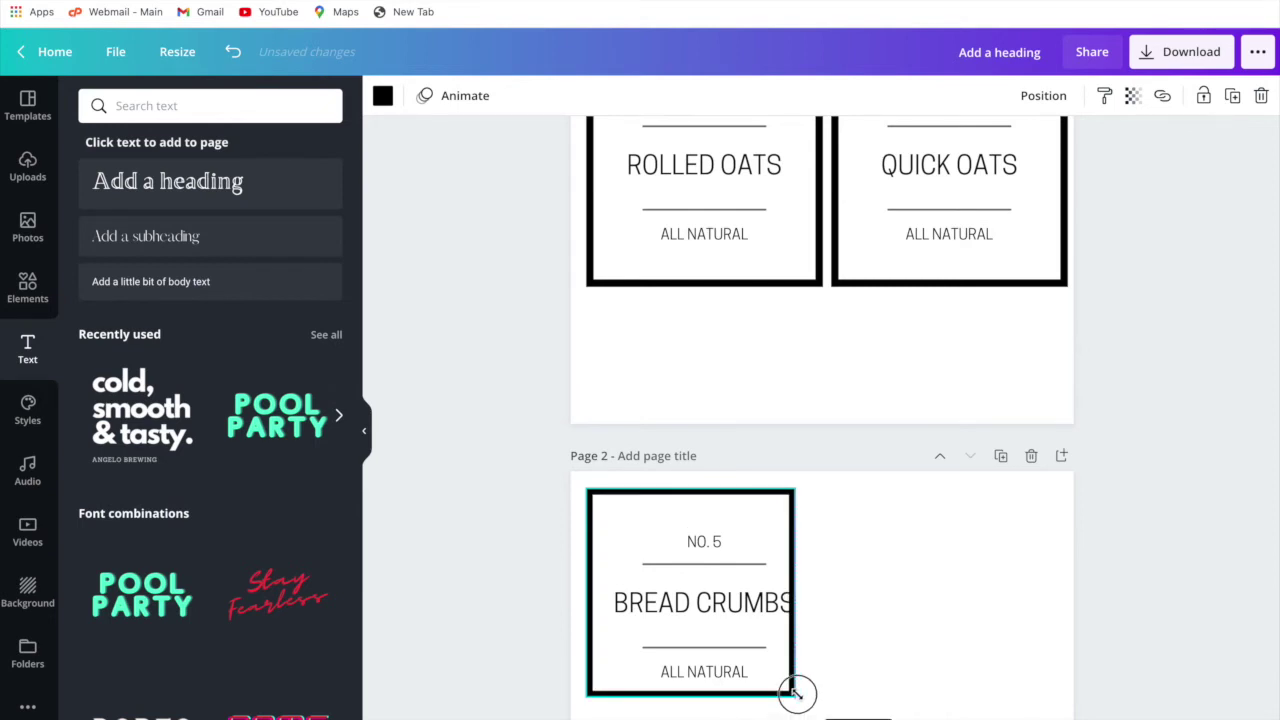
drag(794, 690, 768, 661)
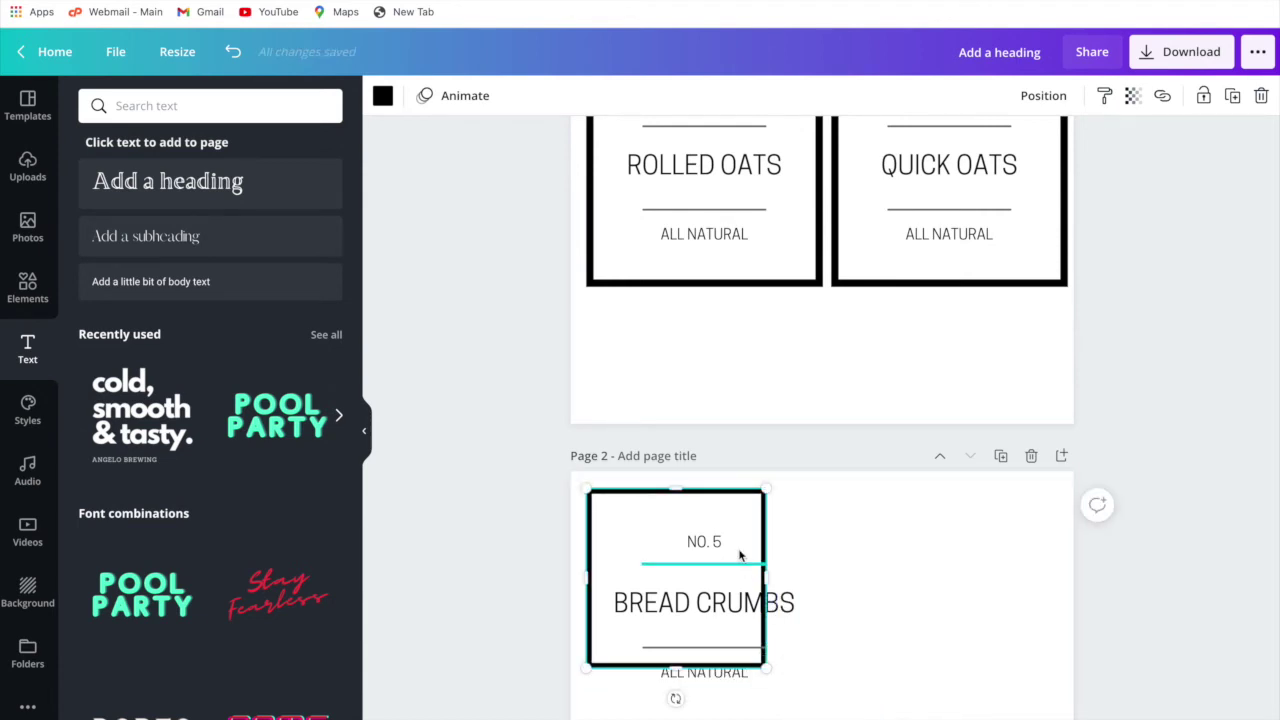
drag(708, 541, 674, 517)
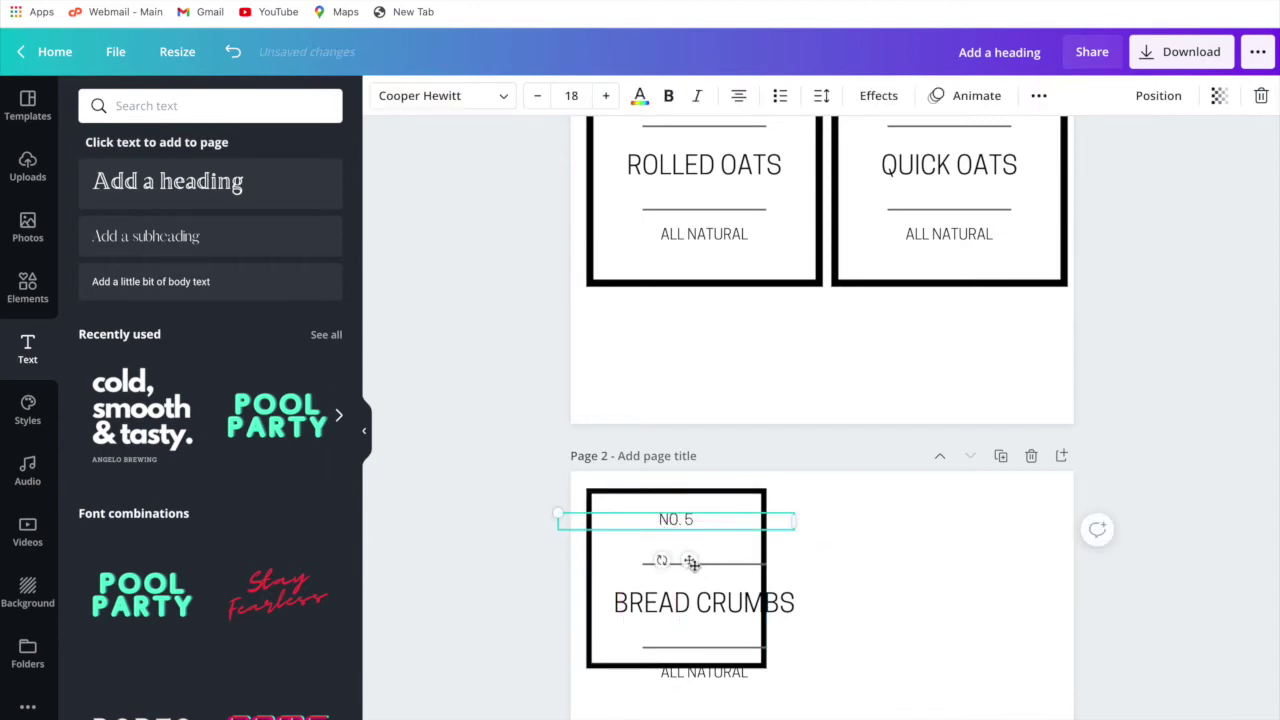
mouse_move(686, 560)
mouse_down()
mouse_move(669, 549)
mouse_move(691, 560)
mouse_move(693, 543)
mouse_up()
click(700, 603)
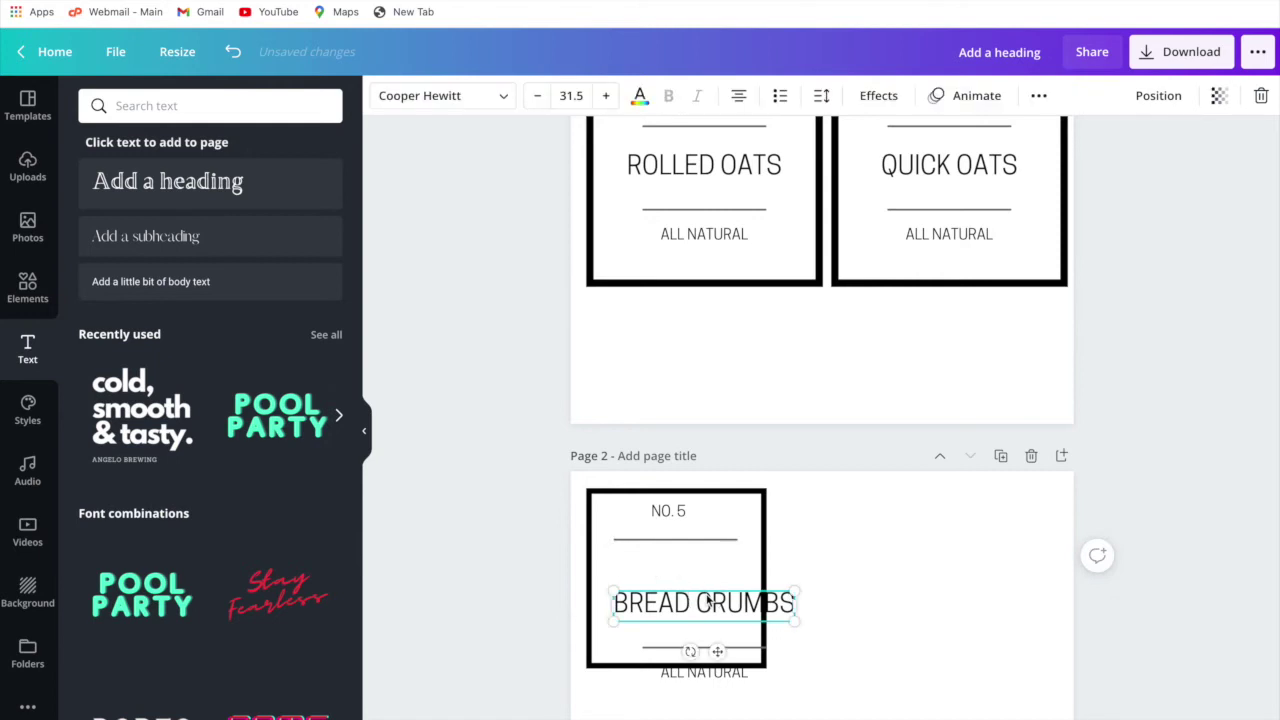
drag(793, 600, 757, 590)
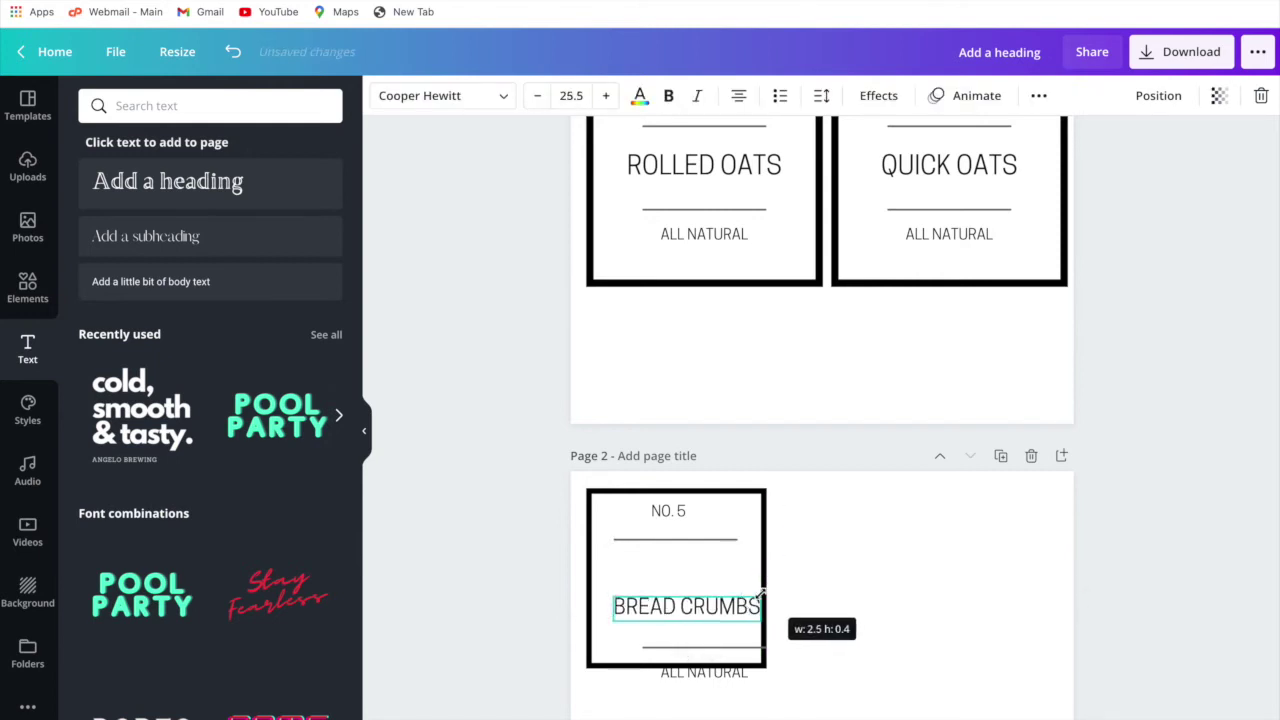
drag(686, 610, 679, 586)
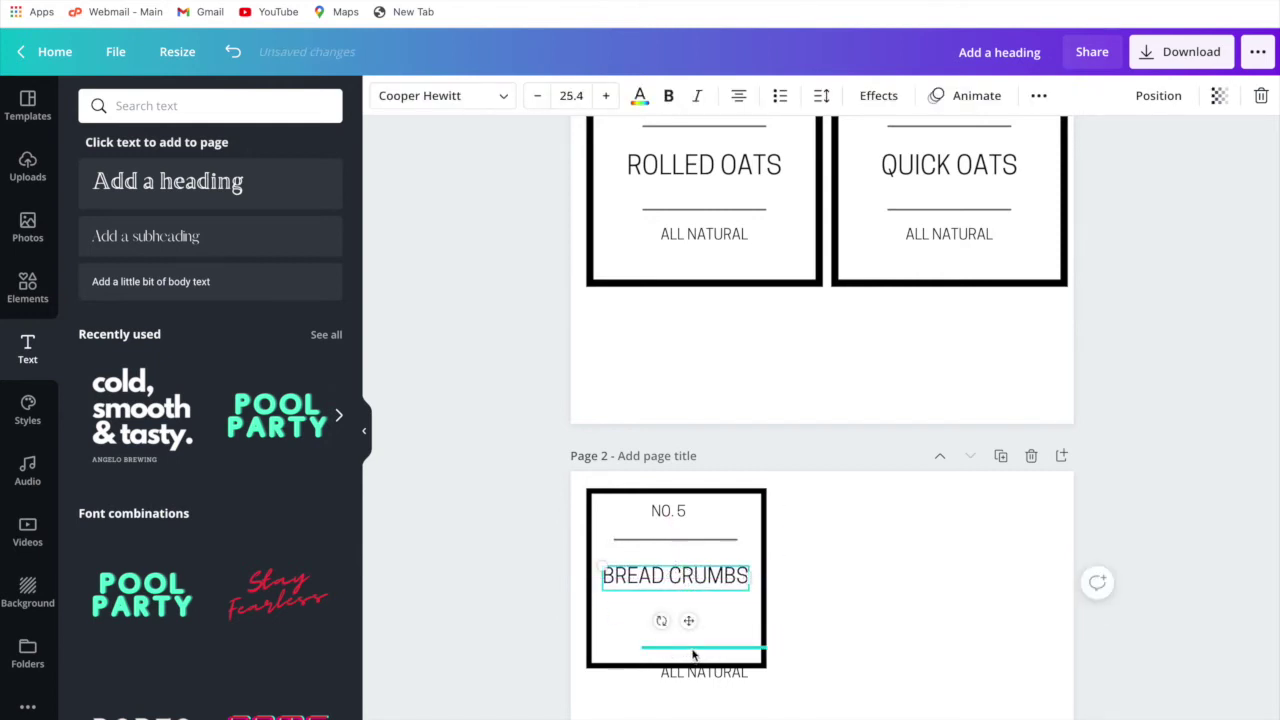
Shorten and raise both divider lines and move ALL NATURAL up into the frame
drag(676, 648, 628, 617)
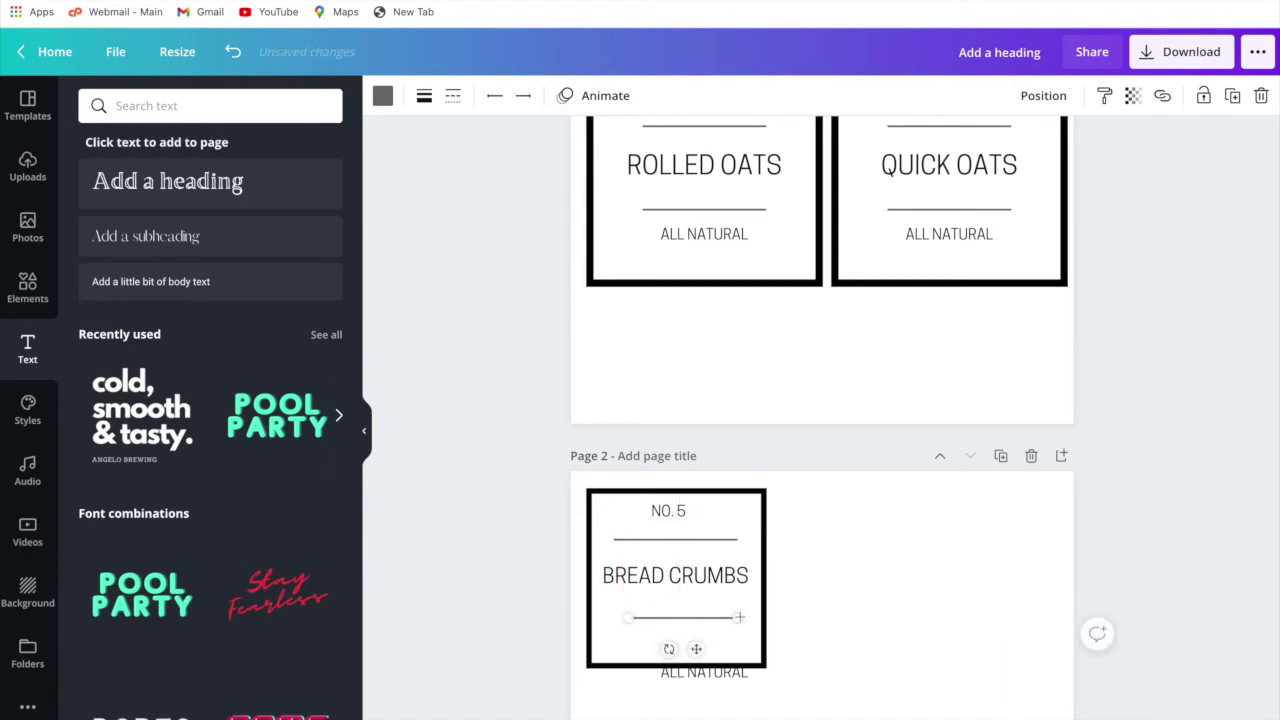
drag(739, 617, 727, 617)
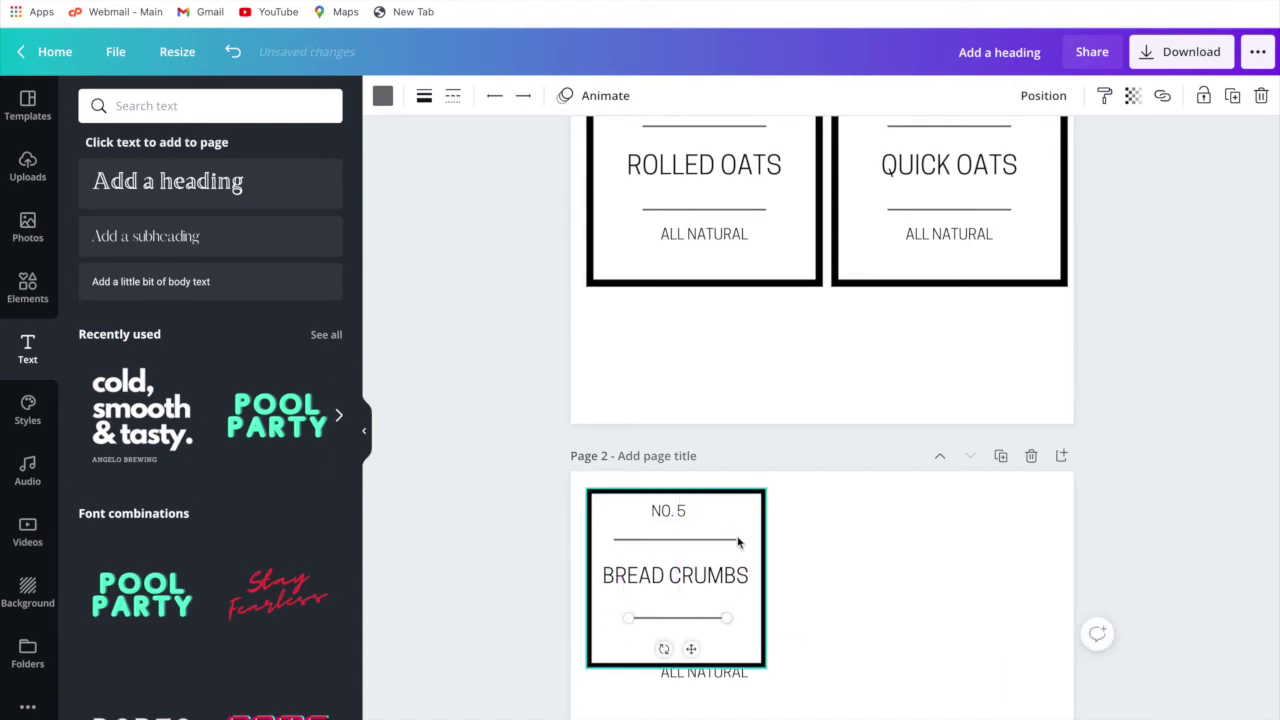
drag(736, 538, 728, 538)
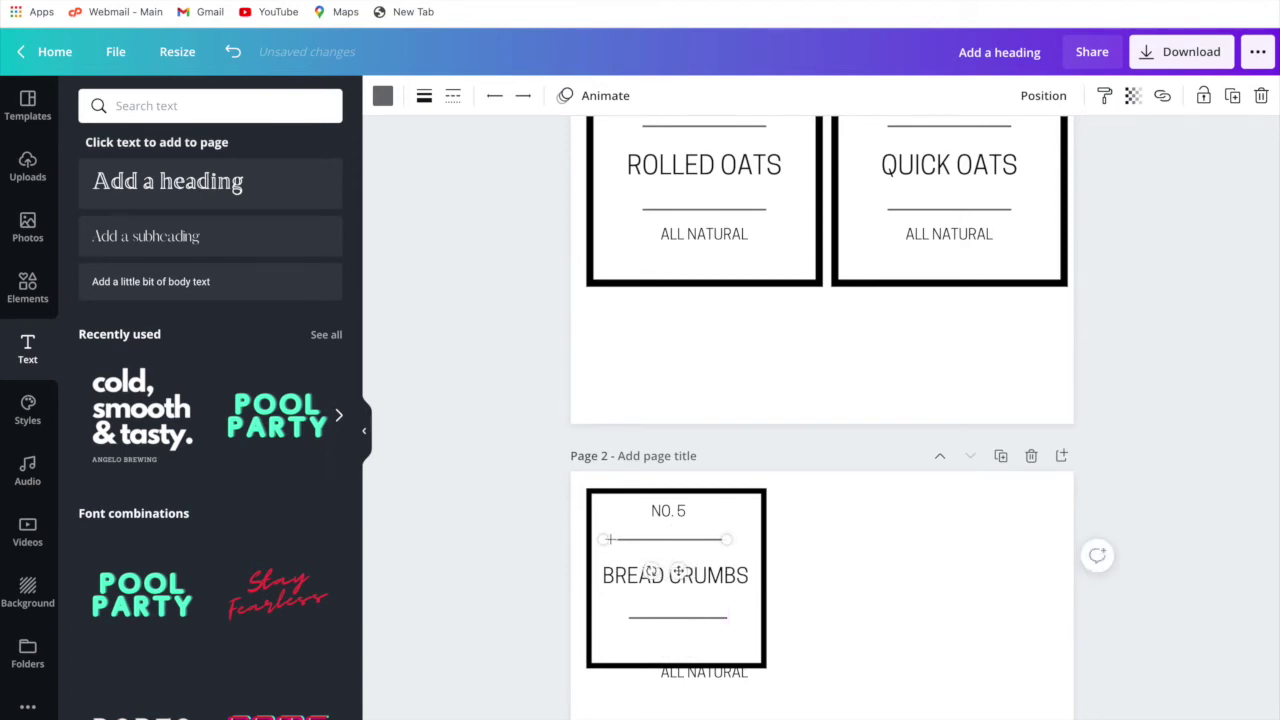
drag(607, 539, 621, 539)
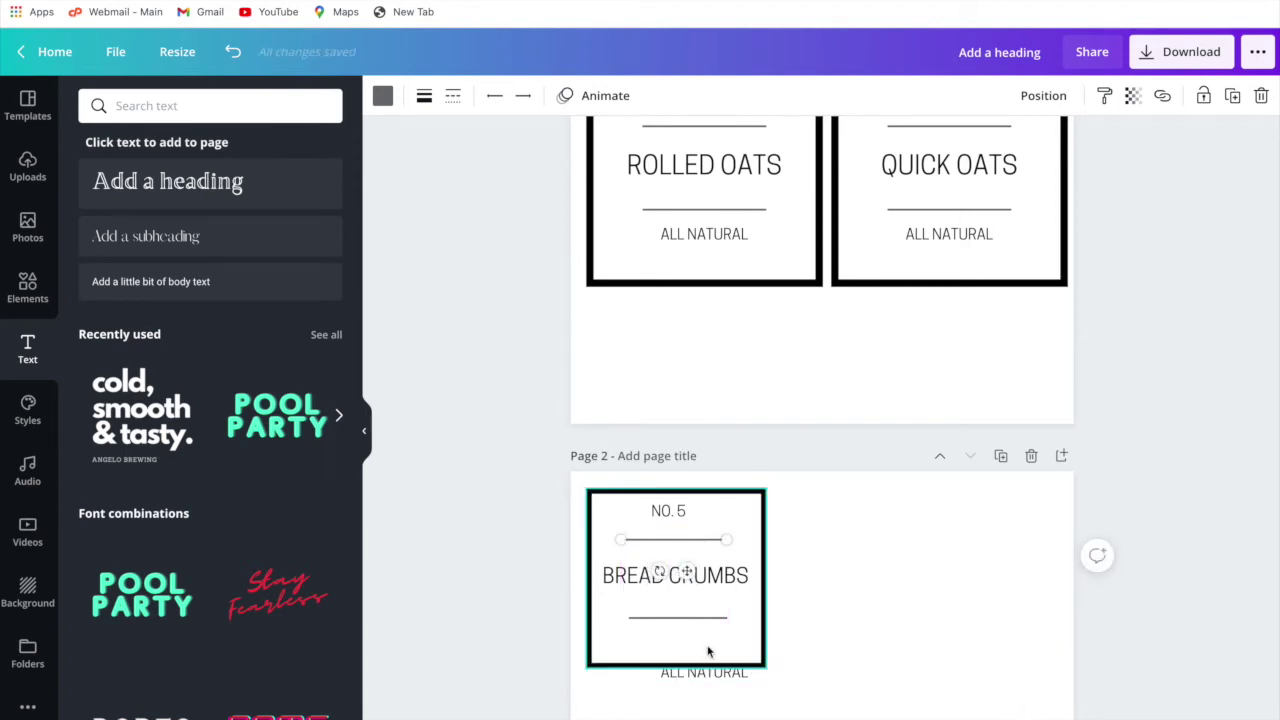
drag(722, 672, 707, 637)
drag(668, 510, 674, 519)
Fine-tune the divider lines and ALL NATURAL so everything sits centred in the square
click(718, 581)
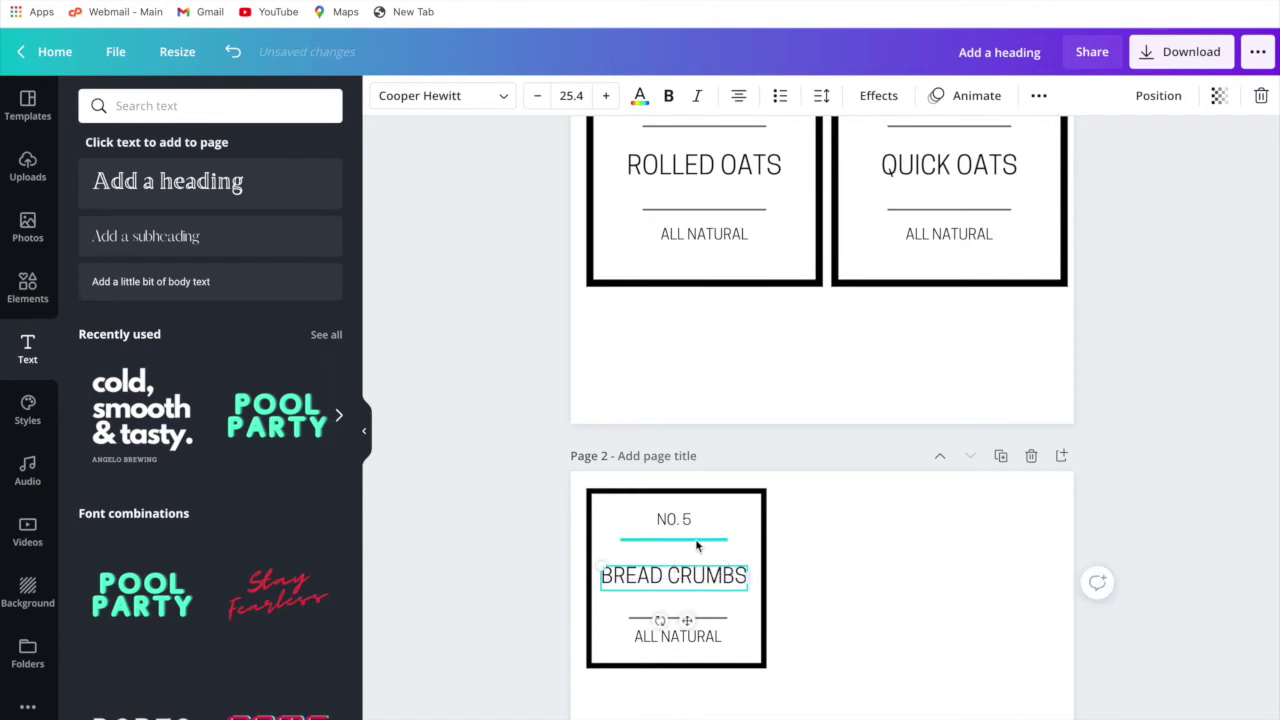
drag(688, 541, 689, 546)
drag(679, 618, 677, 621)
drag(723, 544, 723, 546)
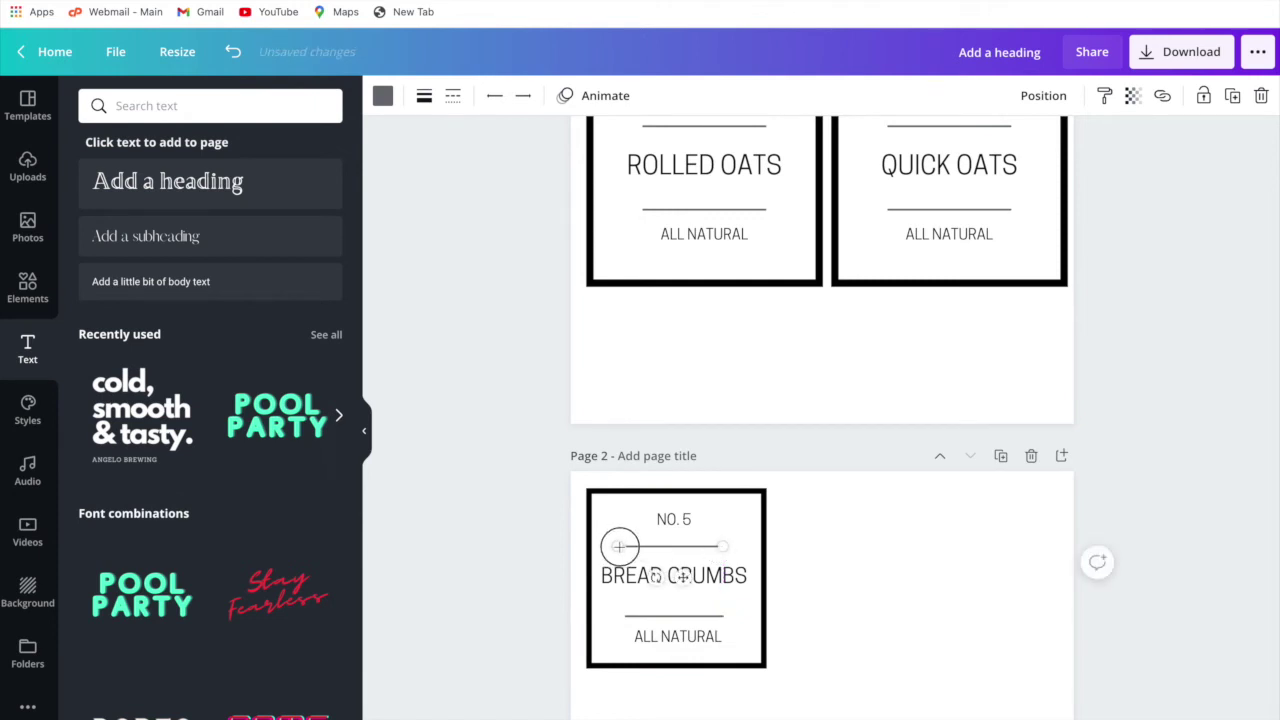
drag(619, 546, 623, 546)
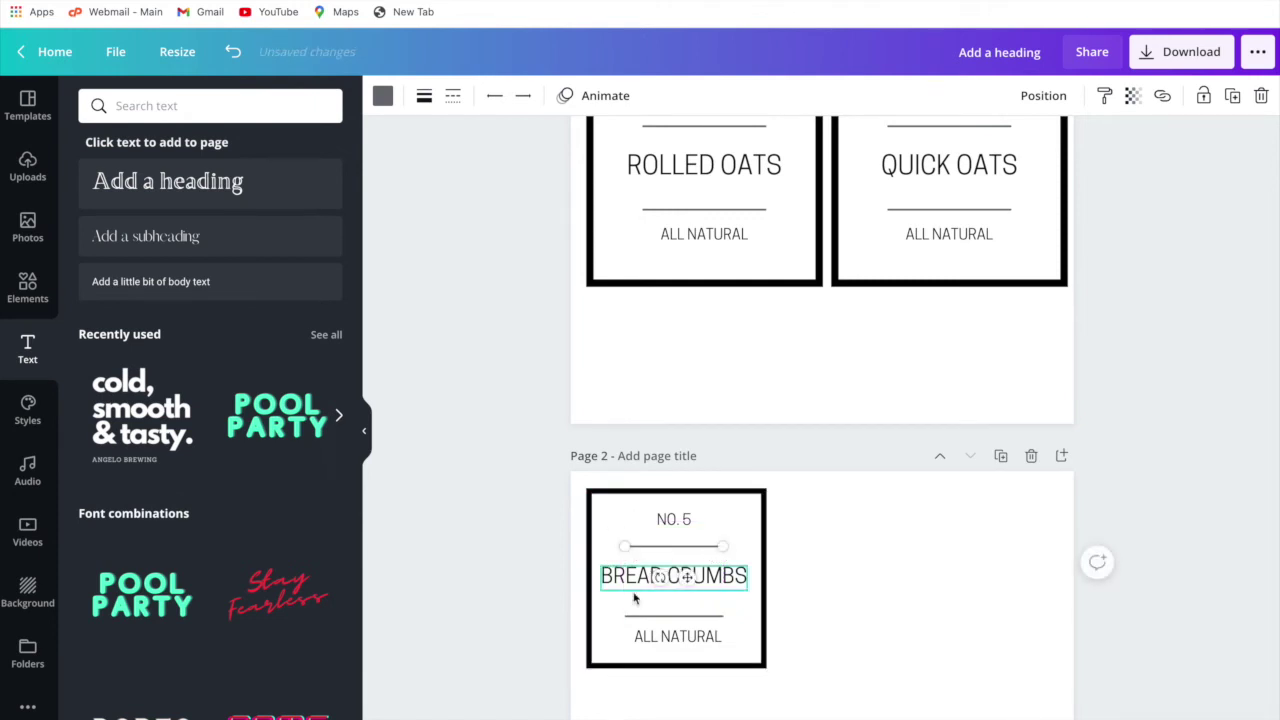
click(705, 640)
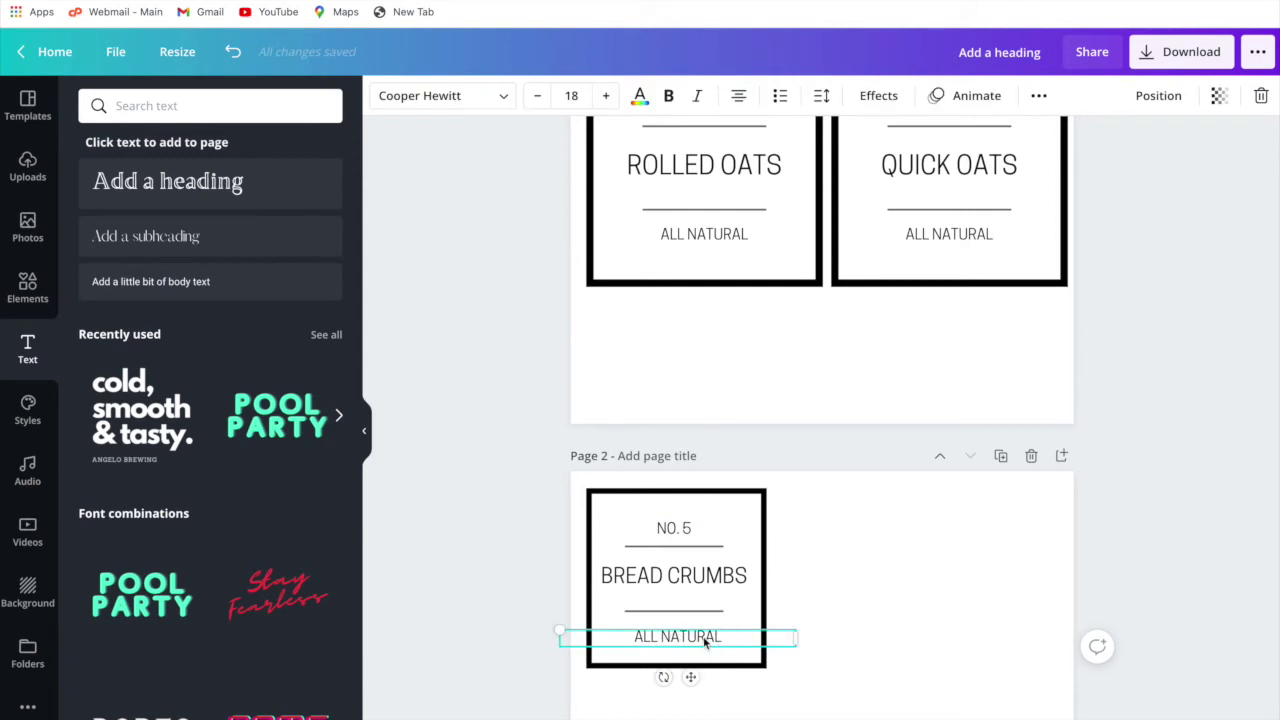
drag(705, 642, 702, 639)
click(841, 590)
scroll(841, 590, up, 2)
Duplicate the label beside it, shrink the copy's frame, and retitle it GRAHAM CRUMBS
scroll(714, 506, down, 3)
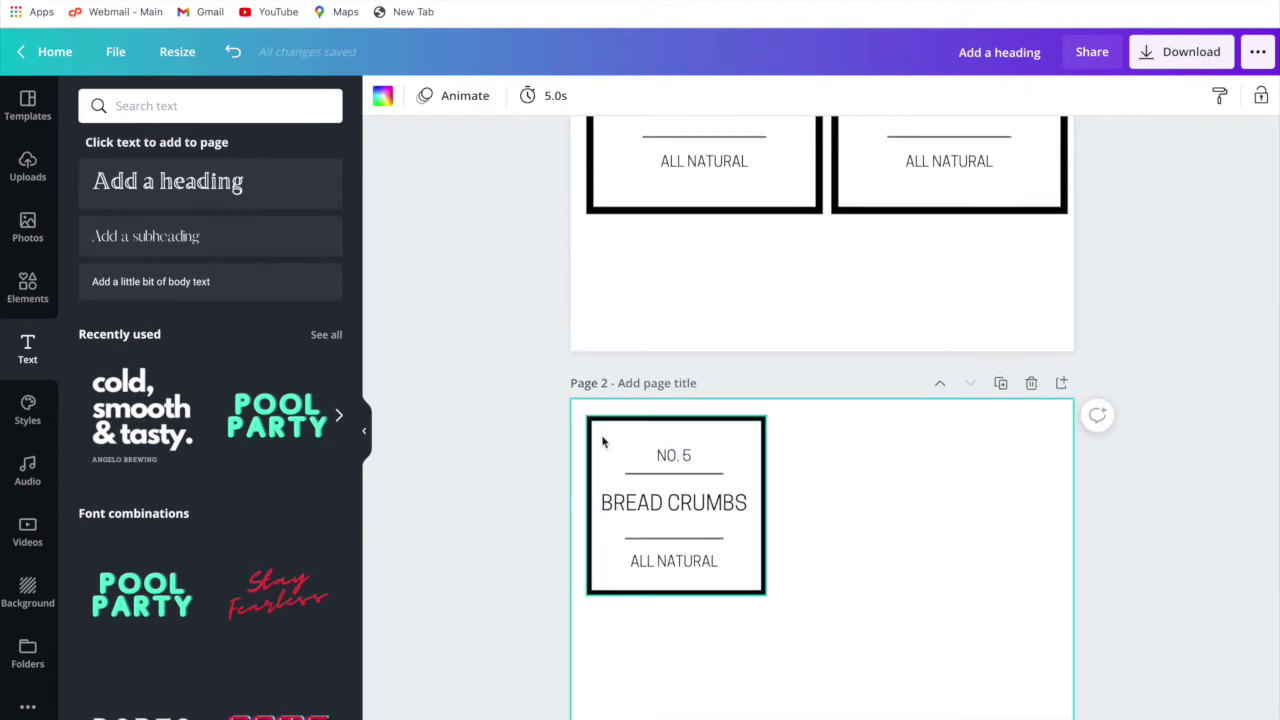
drag(580, 412, 800, 605)
drag(729, 422, 965, 422)
drag(1000, 594, 928, 534)
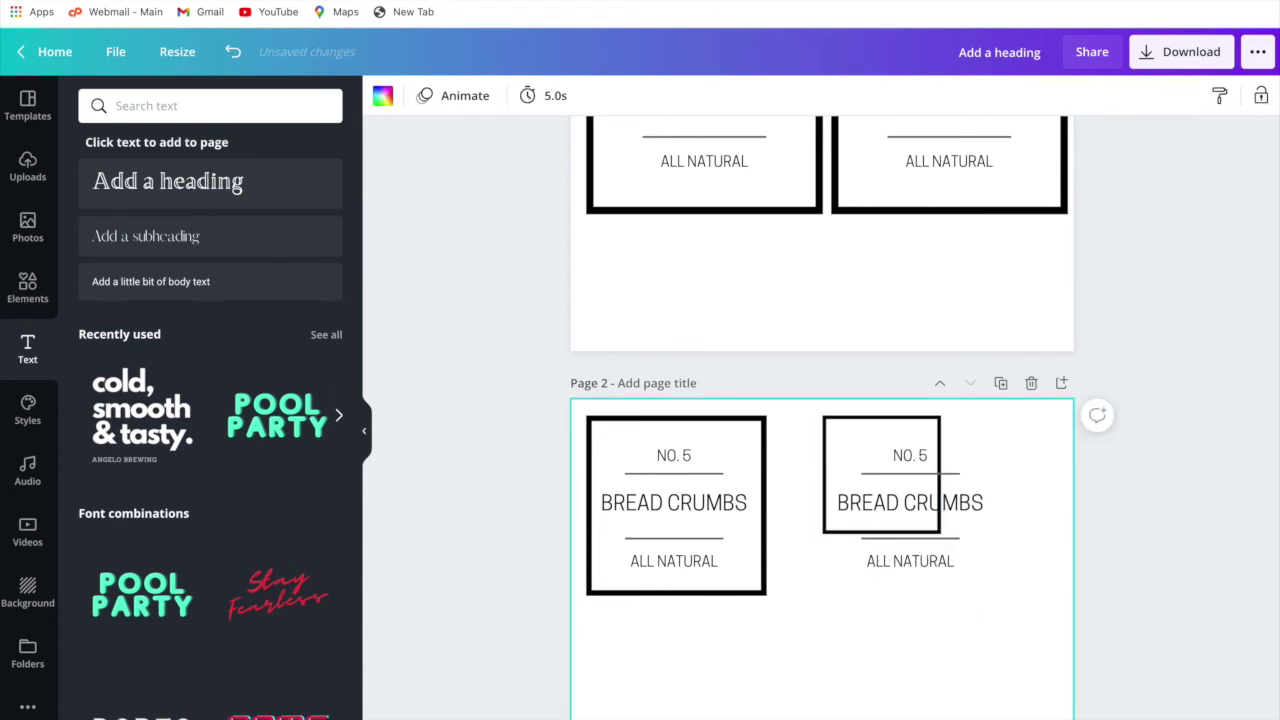
scroll(810, 420, up, 3)
click(943, 534)
drag(939, 469, 895, 447)
click(923, 503)
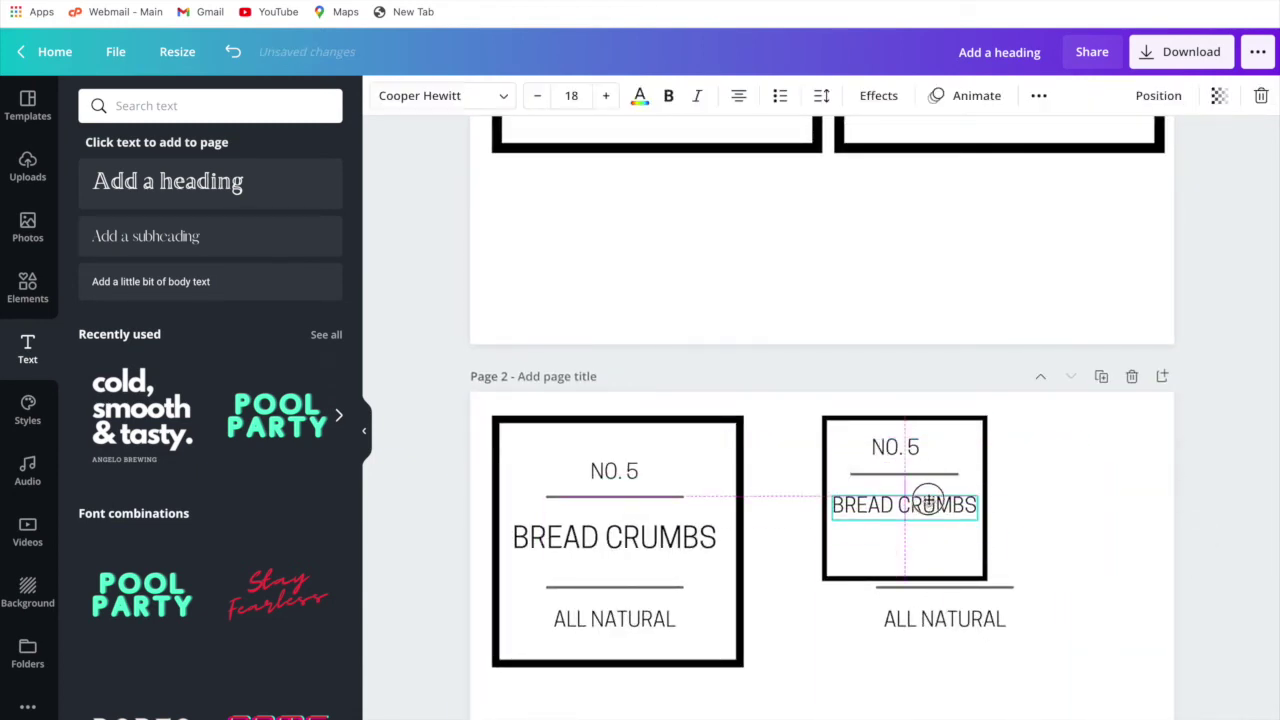
drag(979, 497, 837, 494)
text(graham crumbs)
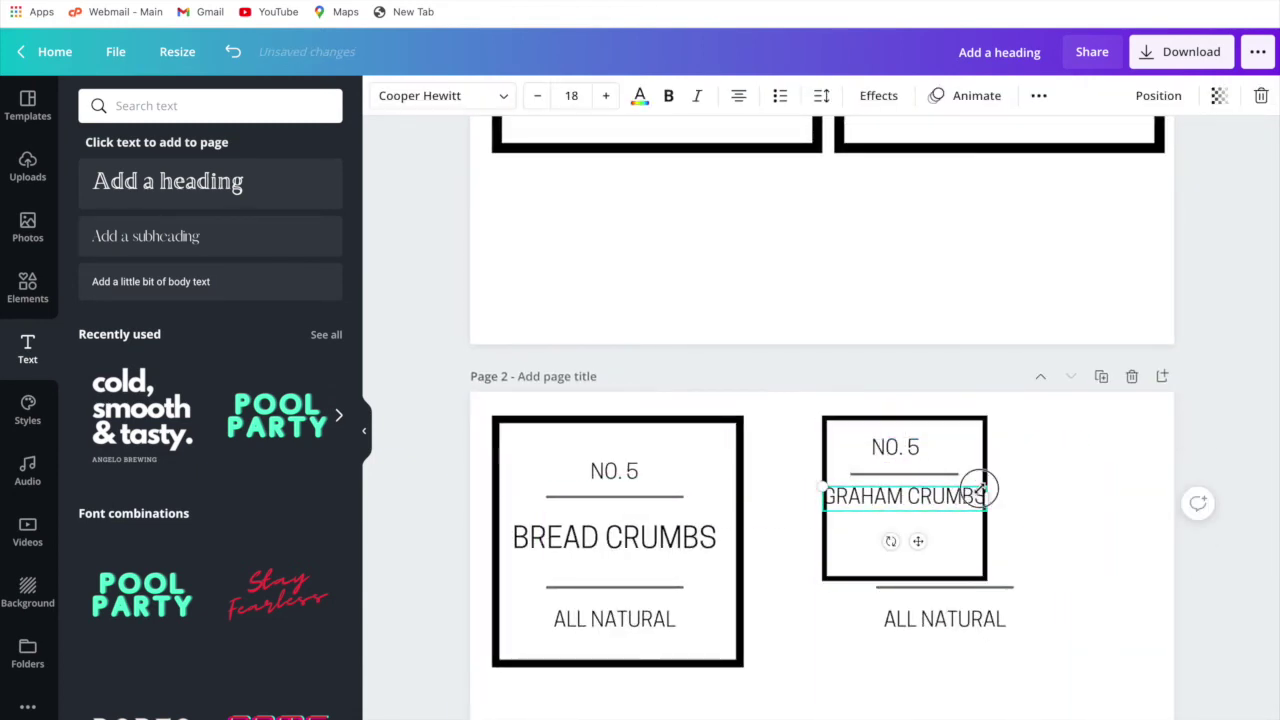
Resize and move the copy's number, lower divider and ALL NATURAL text into the small frame
click(943, 449)
drag(1063, 460, 1036, 452)
drag(944, 587, 908, 503)
click(916, 517)
click(905, 449)
drag(944, 619, 903, 552)
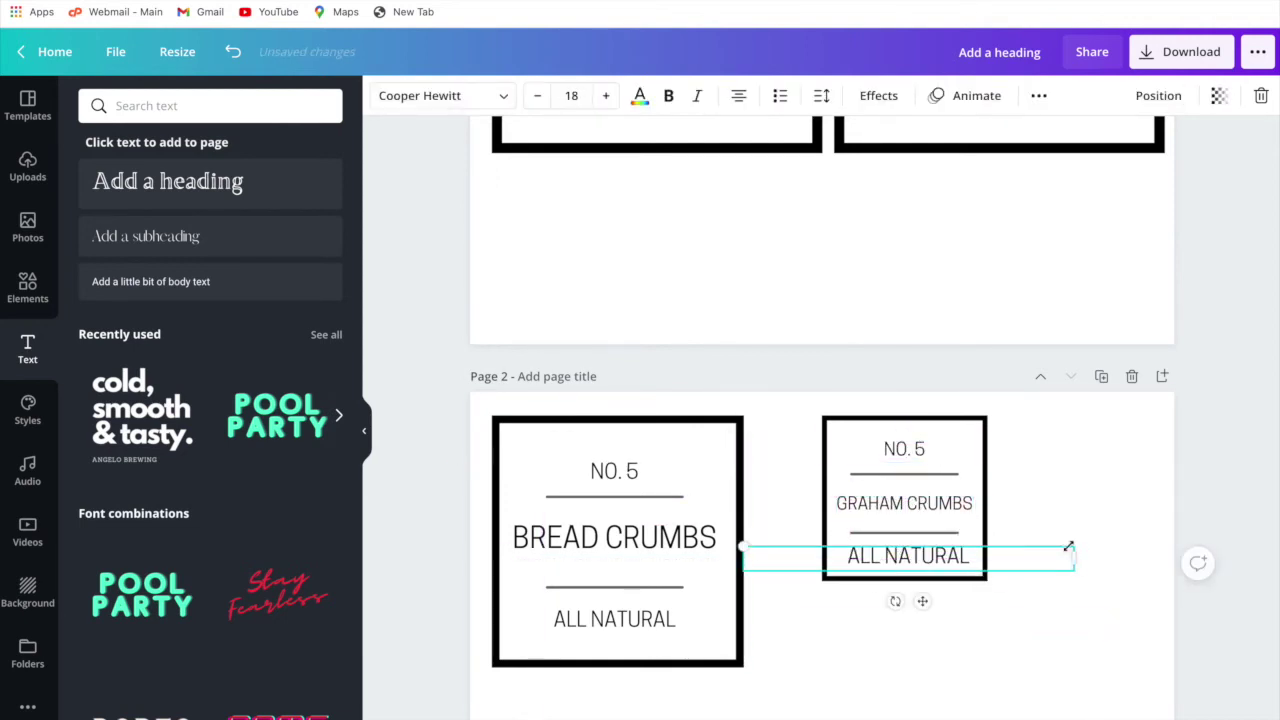
drag(1063, 543, 1030, 548)
drag(908, 503, 908, 495)
Nudge ALL NATURAL and the number into final position within the small label
click(1029, 526)
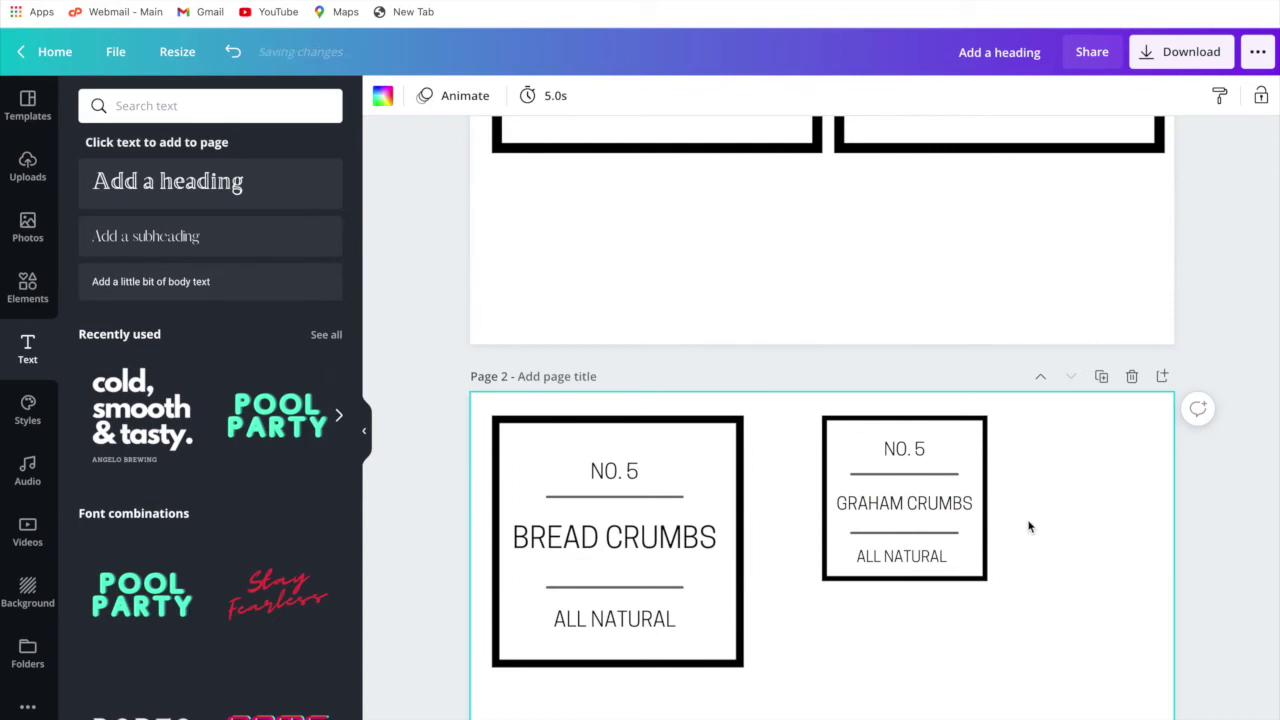
drag(926, 553, 926, 543)
drag(904, 449, 898, 454)
click(1063, 500)
click(918, 550)
click(926, 551)
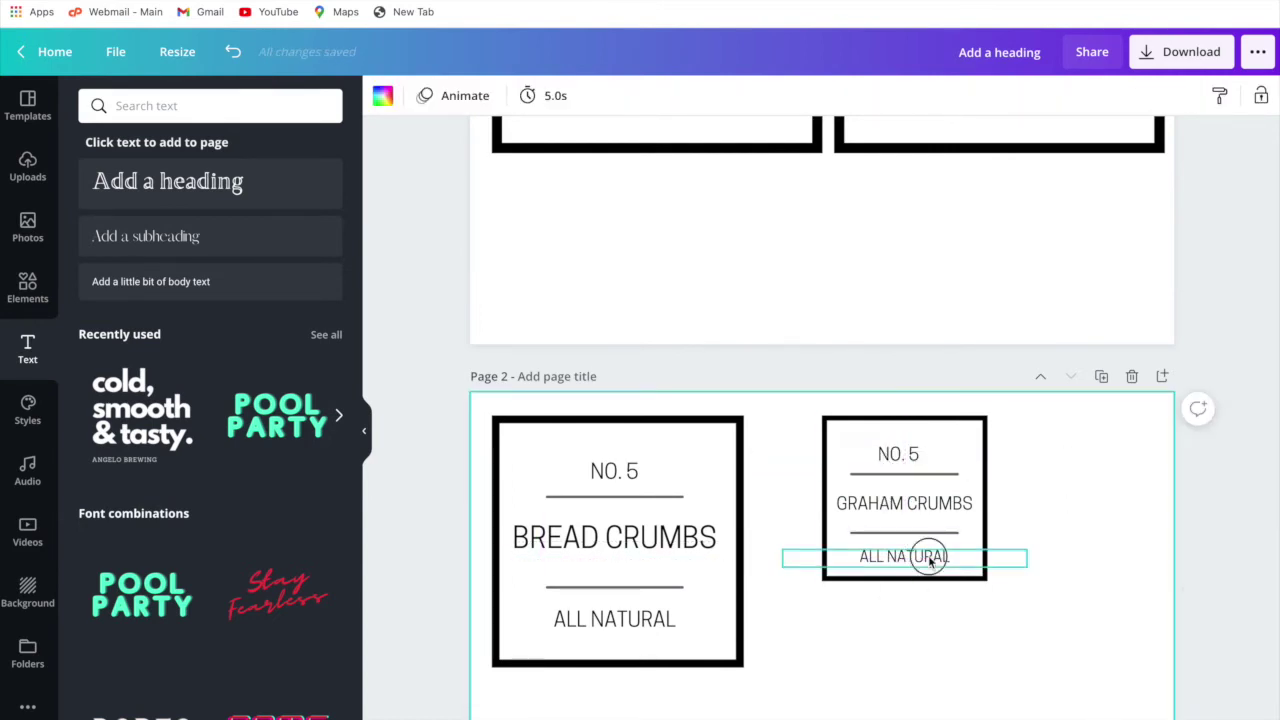
click(909, 551)
click(1046, 508)
Renumber the small label to NO. 6 and select the whole label
double_click(913, 454)
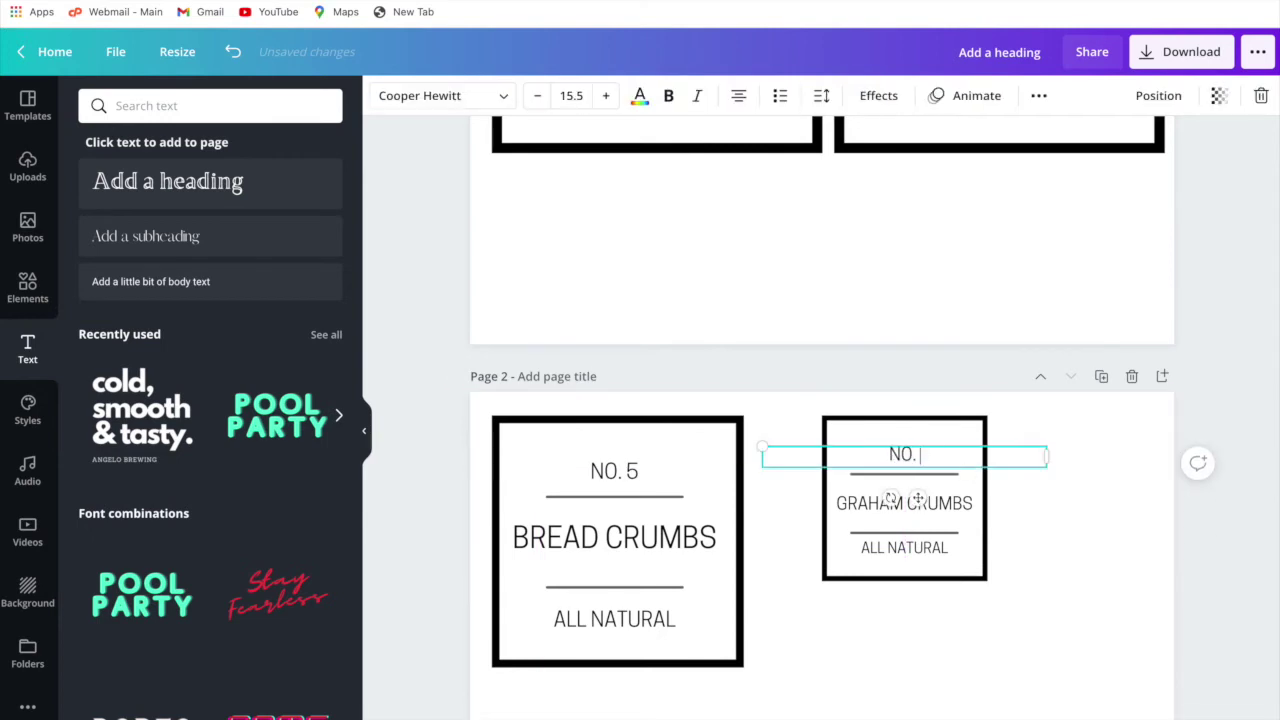
text(6)
click(1105, 527)
drag(803, 418, 1096, 447)
scroll(1055, 595, down, 1)
Duplicate the NO. 6 label as NO. 7 and retitle the copy PUMPKIN SEEDS
key(ctrl+d)
triple_click(1082, 452)
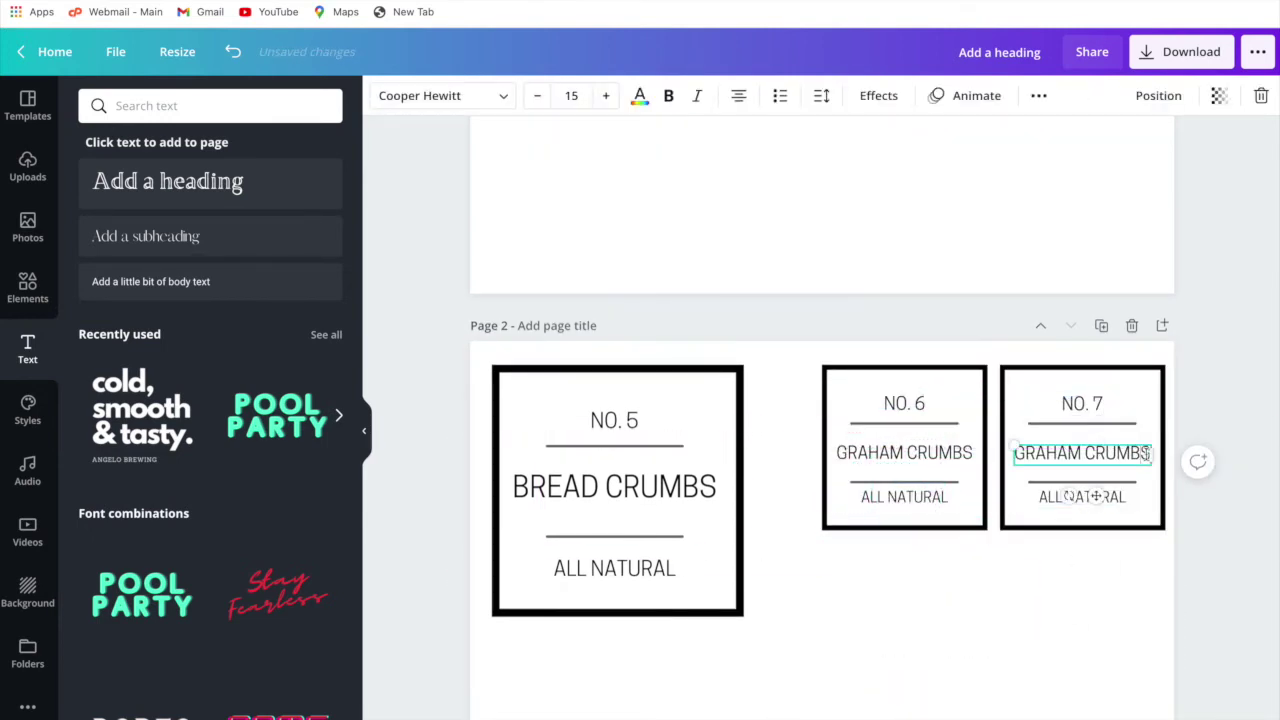
text(PUMPKIN SEEDS)
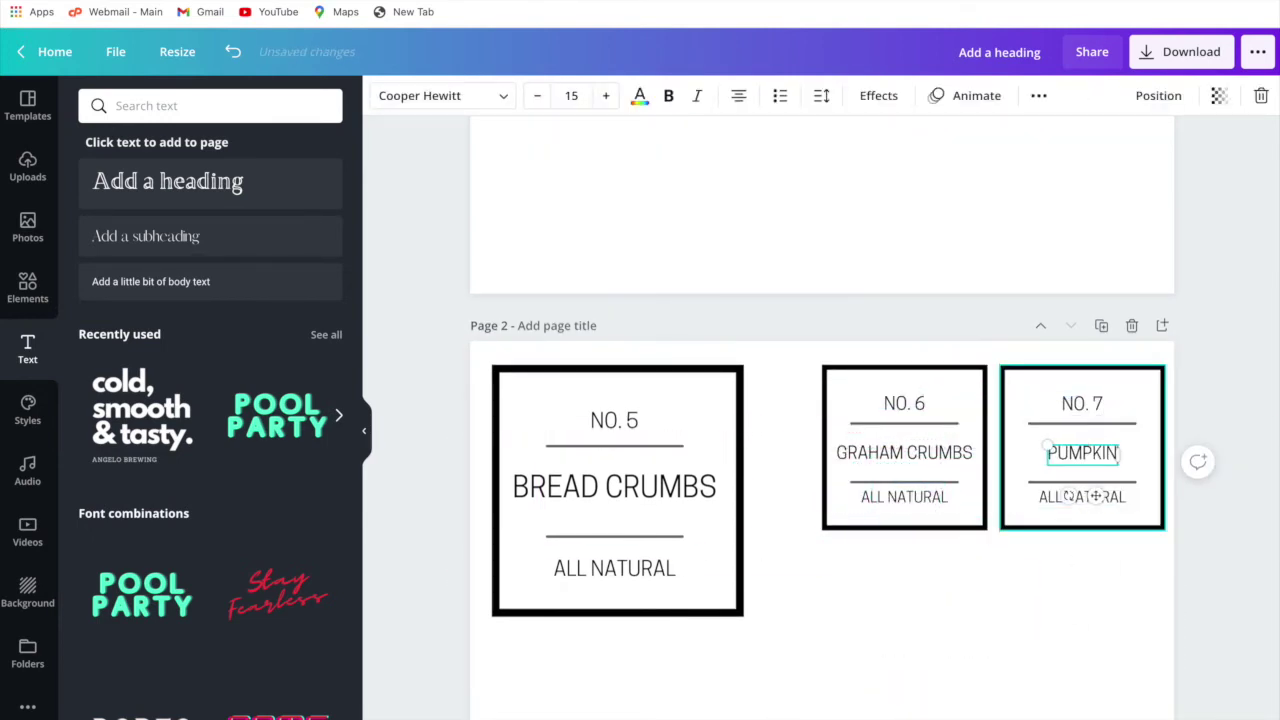
click(1060, 585)
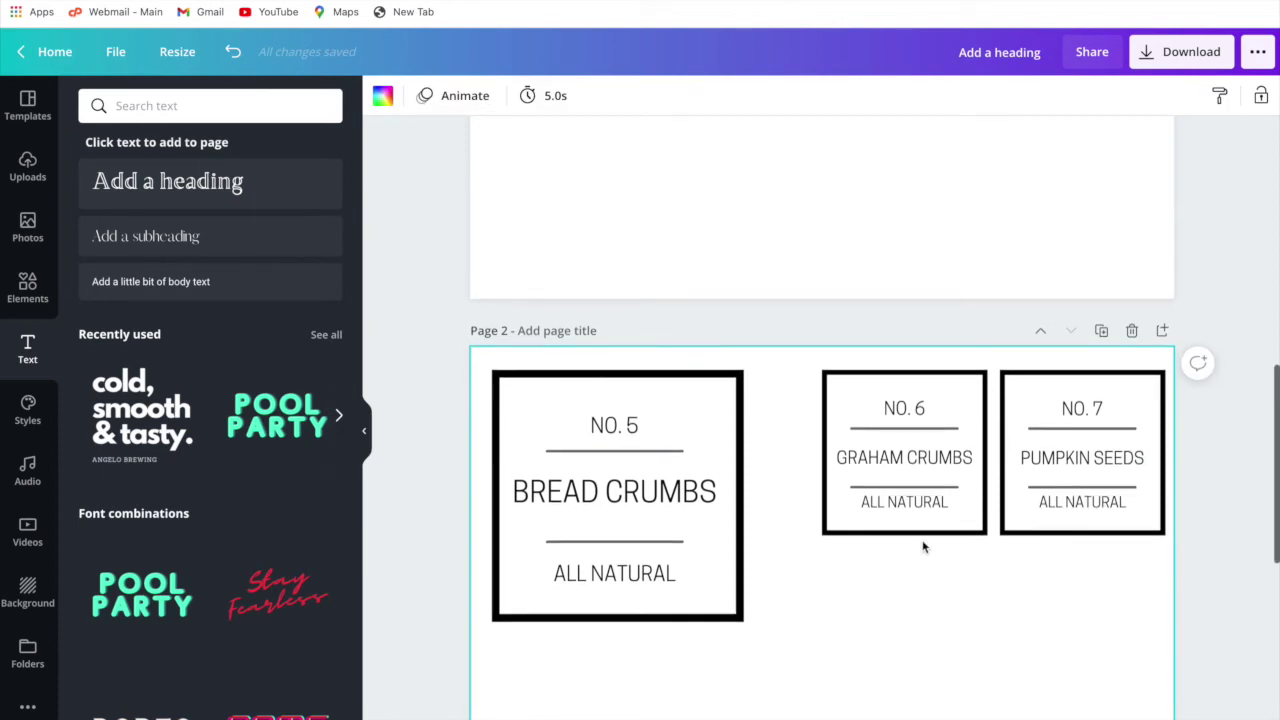
scroll(749, 474, up, 10)
Download all 2 pages of the design as PNG files
scroll(745, 477, up, 1)
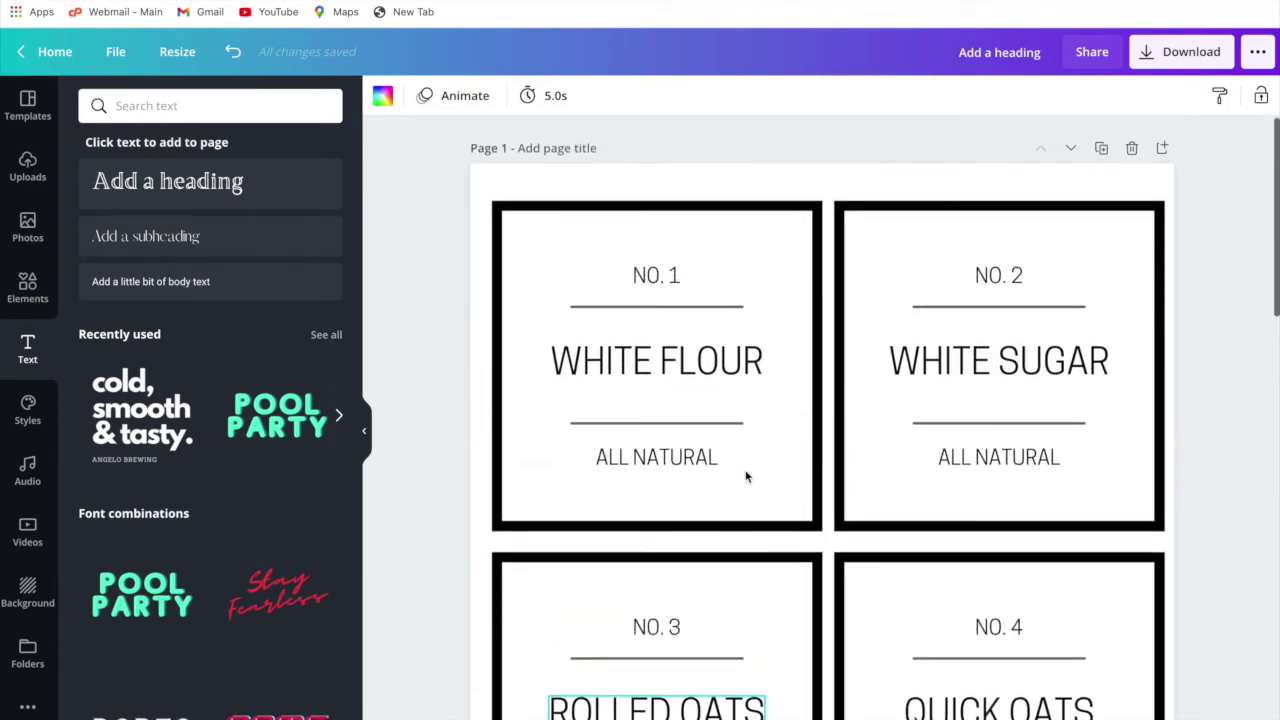
scroll(745, 477, down, 5)
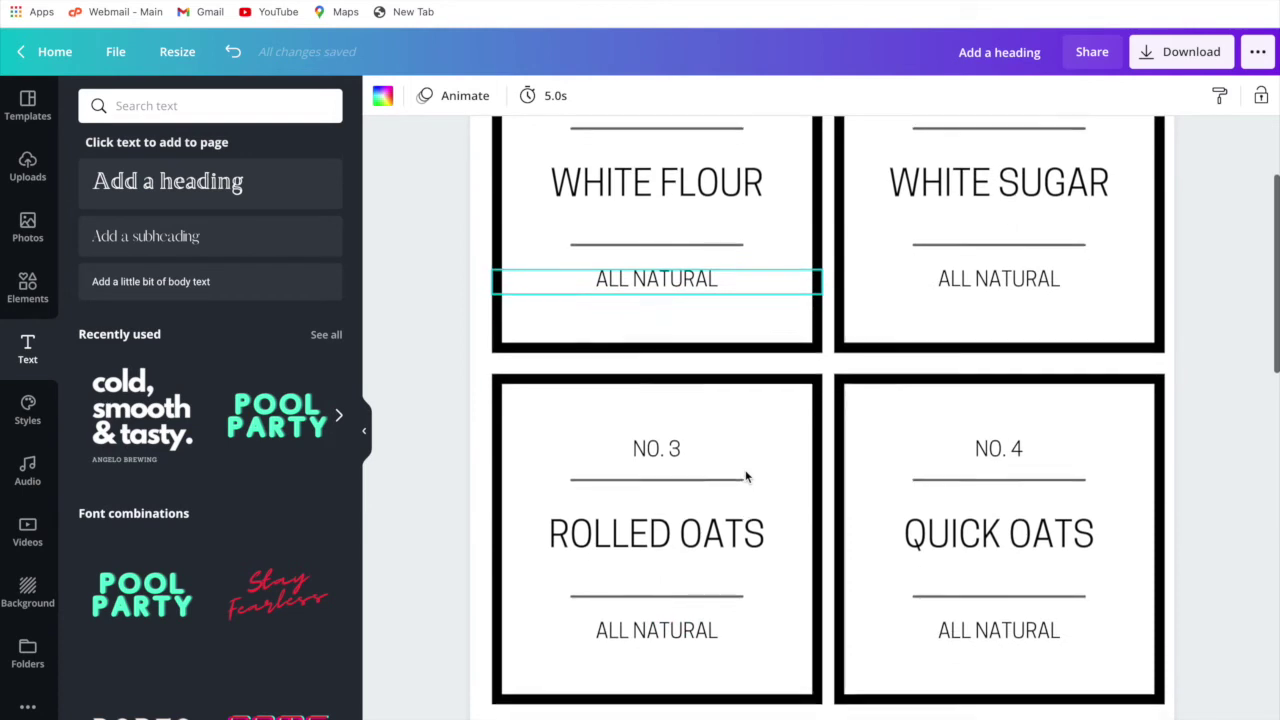
scroll(745, 477, down, 4)
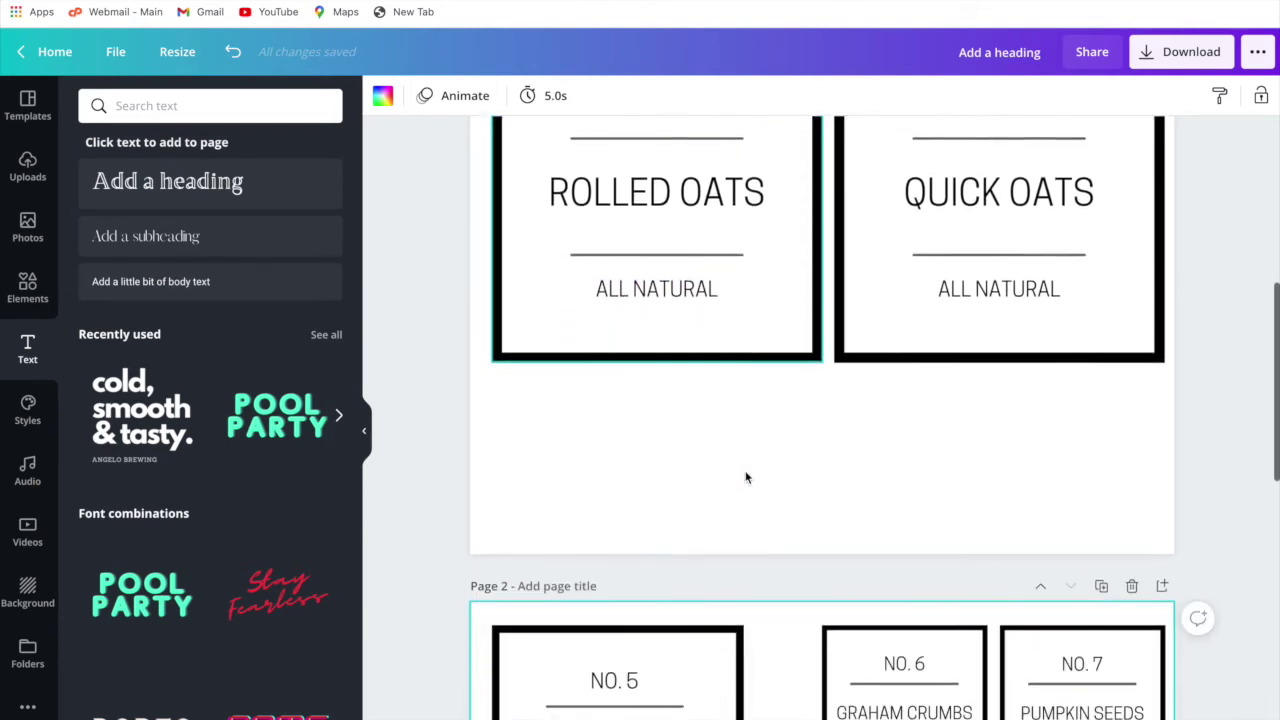
scroll(745, 477, down, 1)
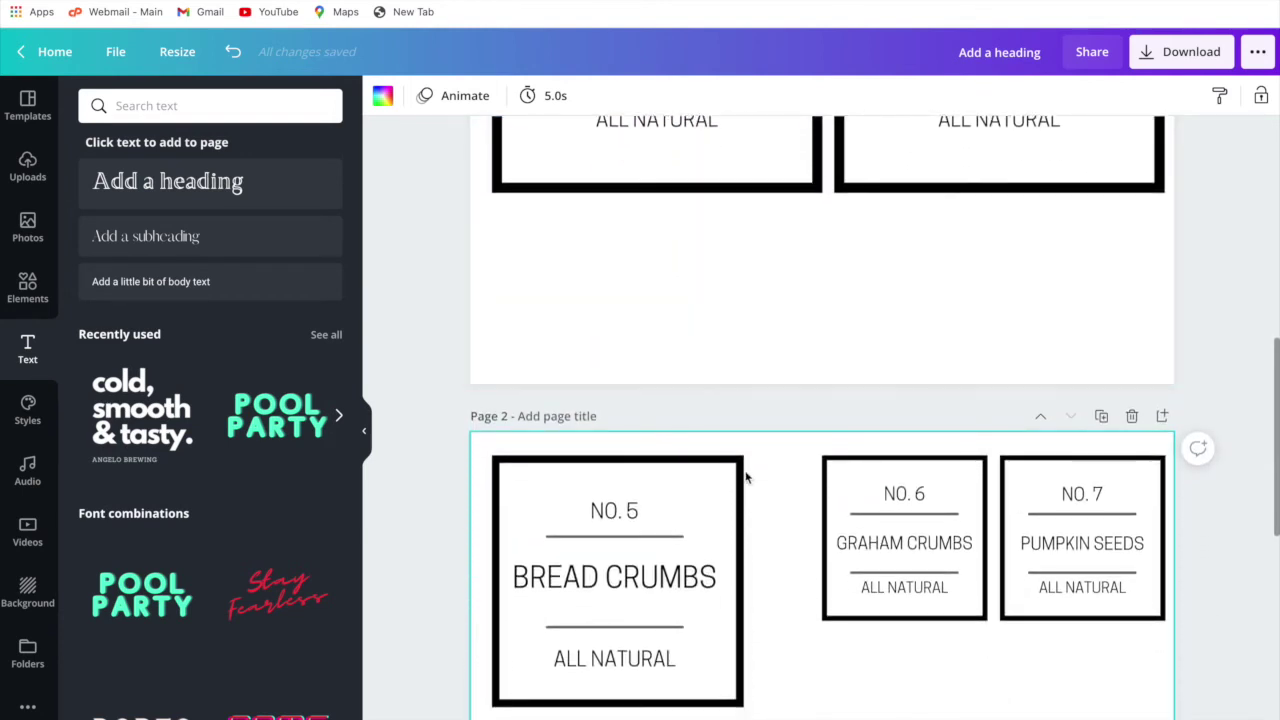
scroll(745, 477, down, 2)
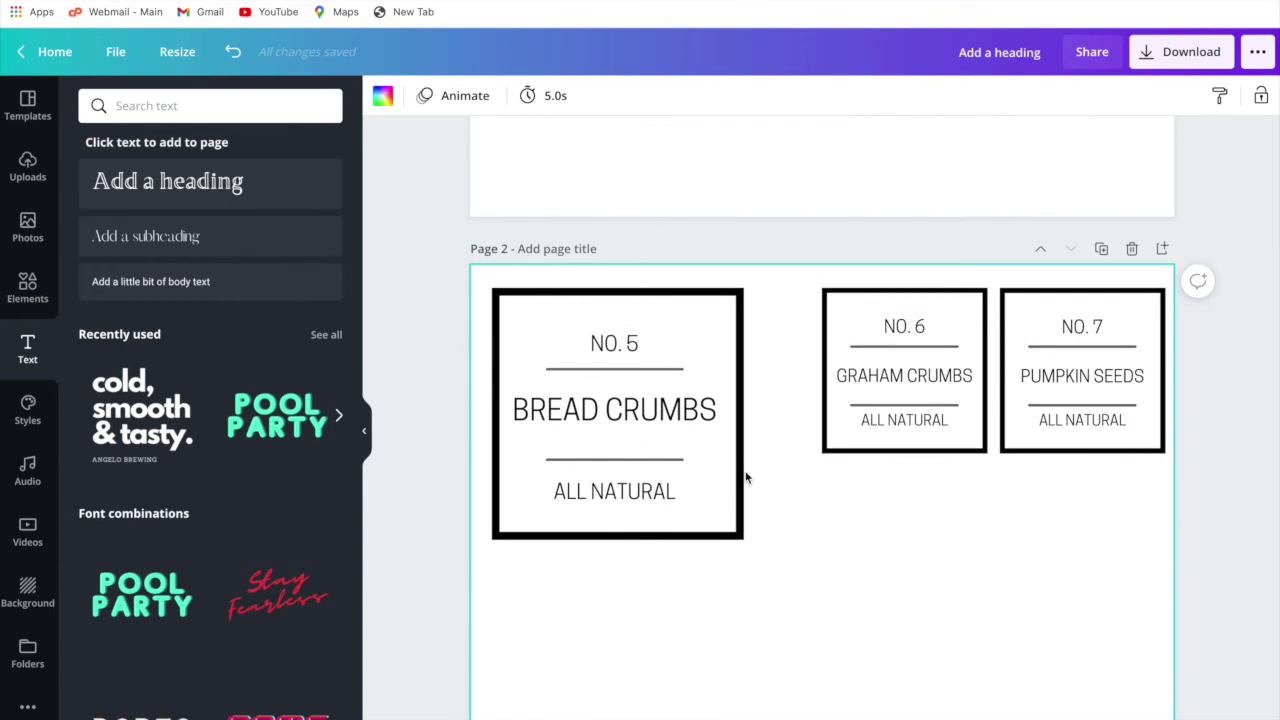
click(1181, 60)
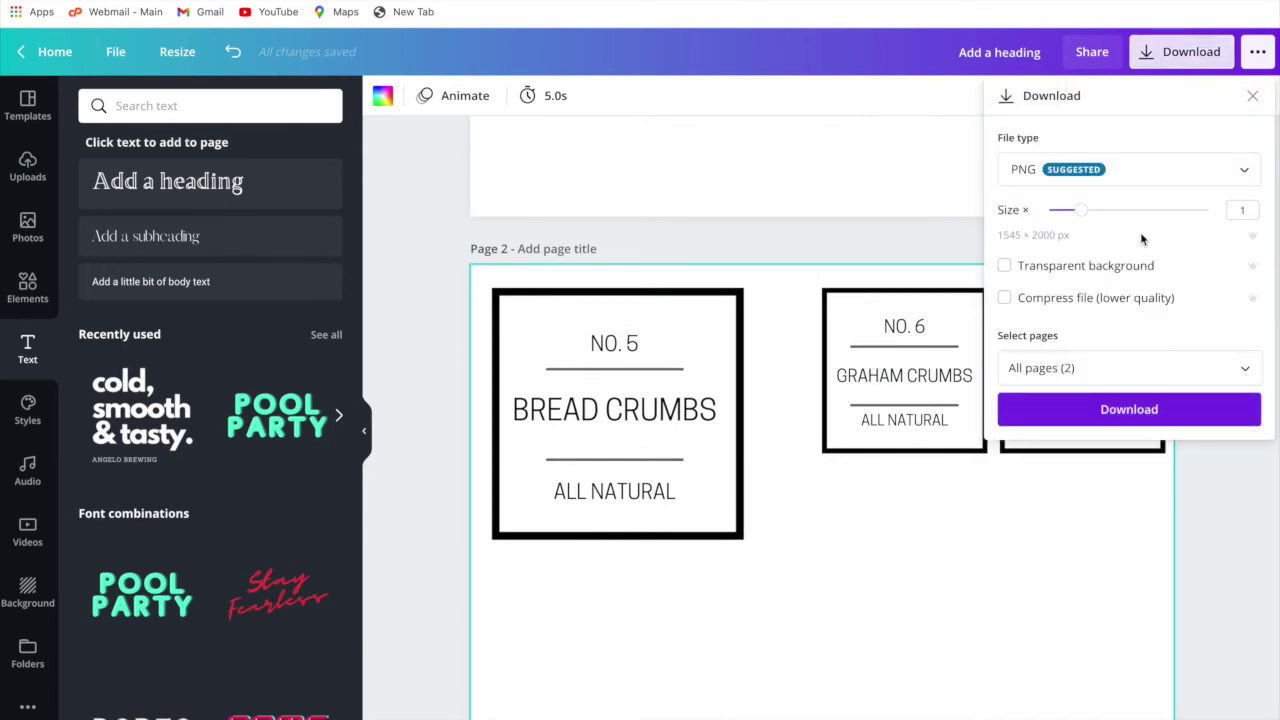
click(1147, 410)
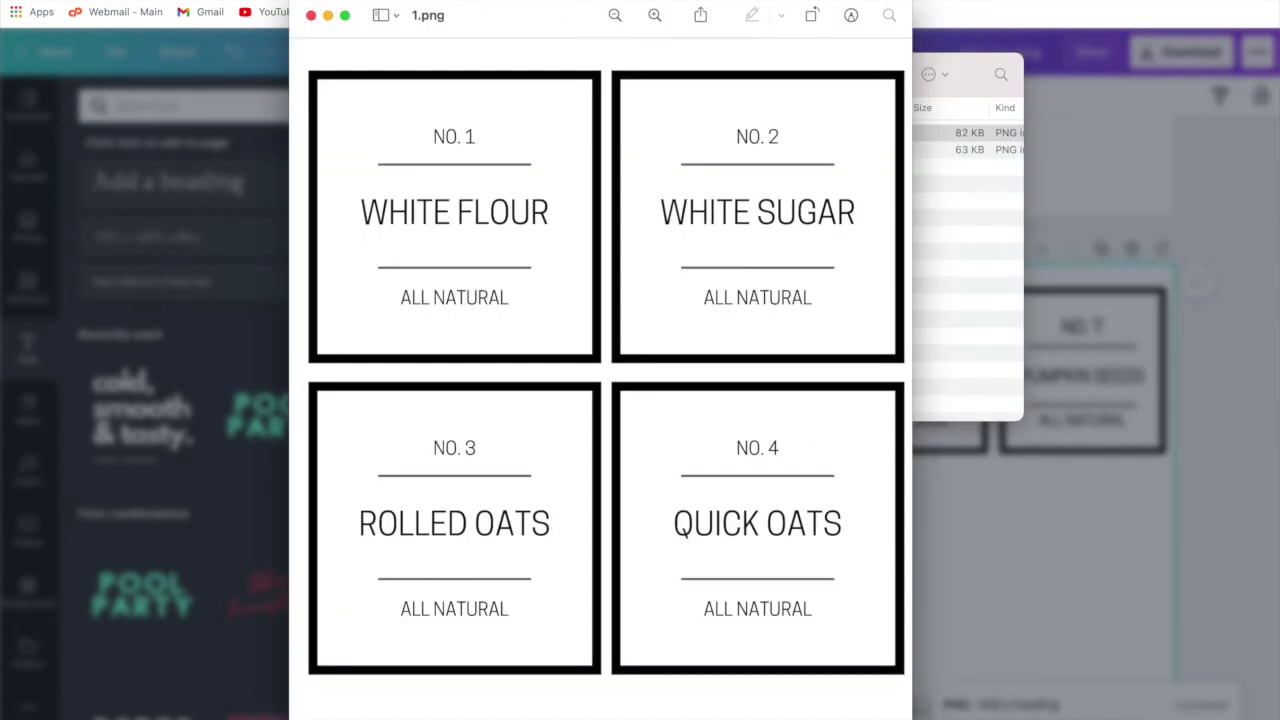
Print one copy of 1.png on the Canon MG5700 series 2 printer from Preview
click(20, 1)
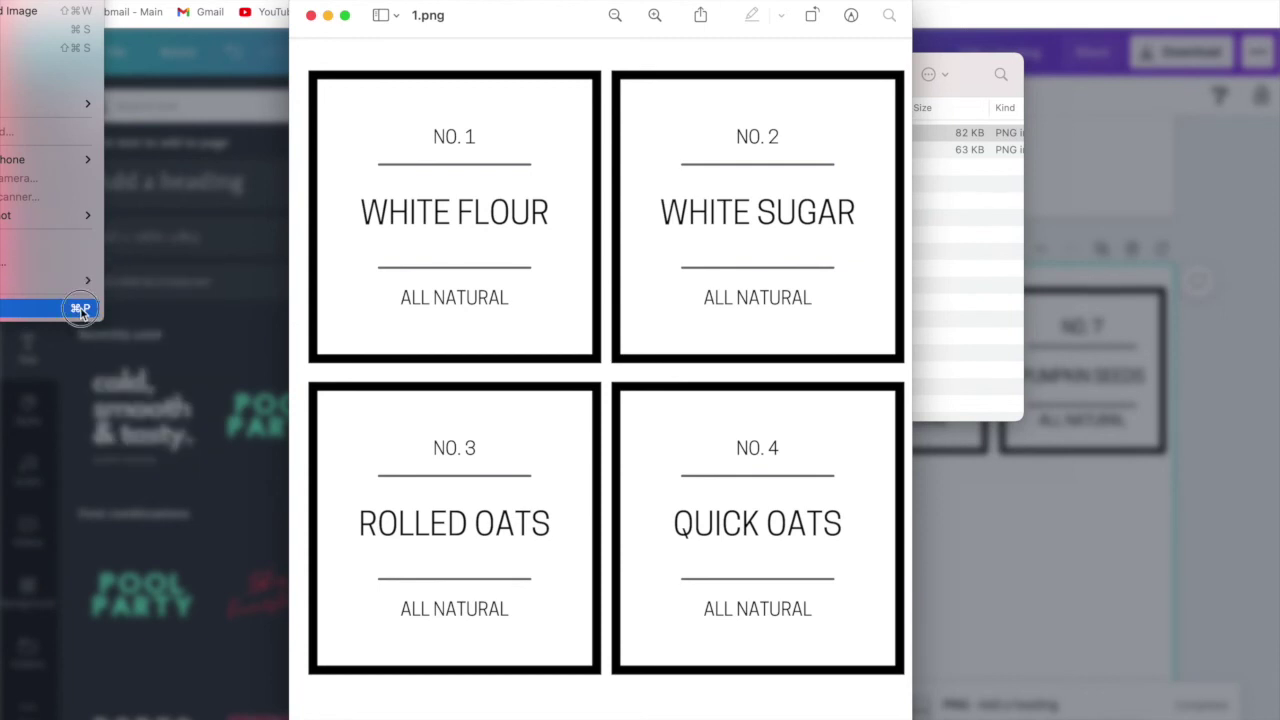
click(80, 309)
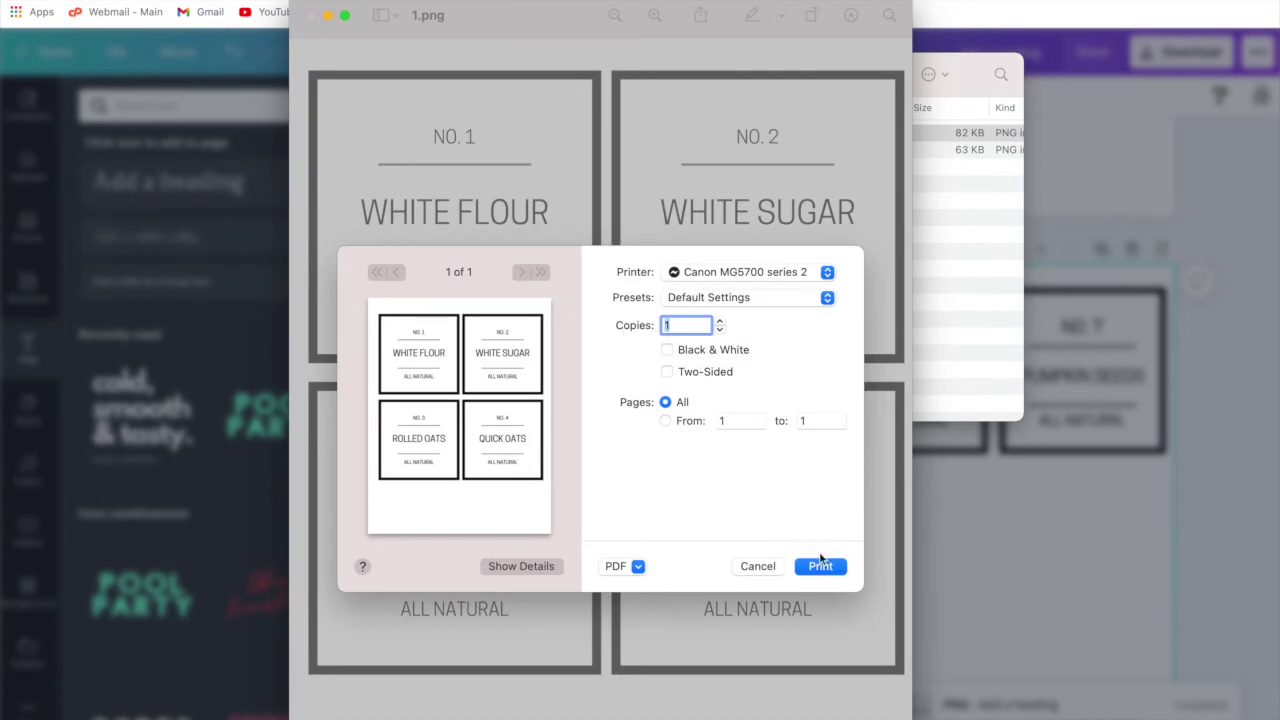
click(822, 567)
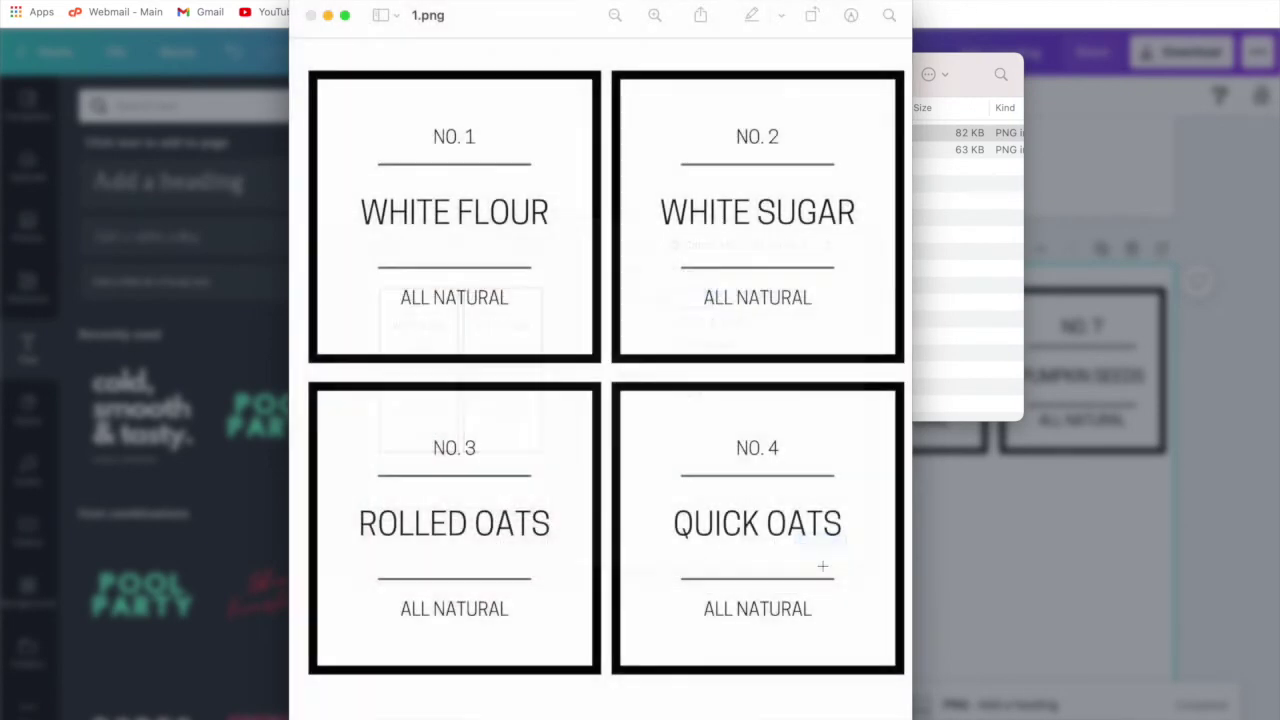